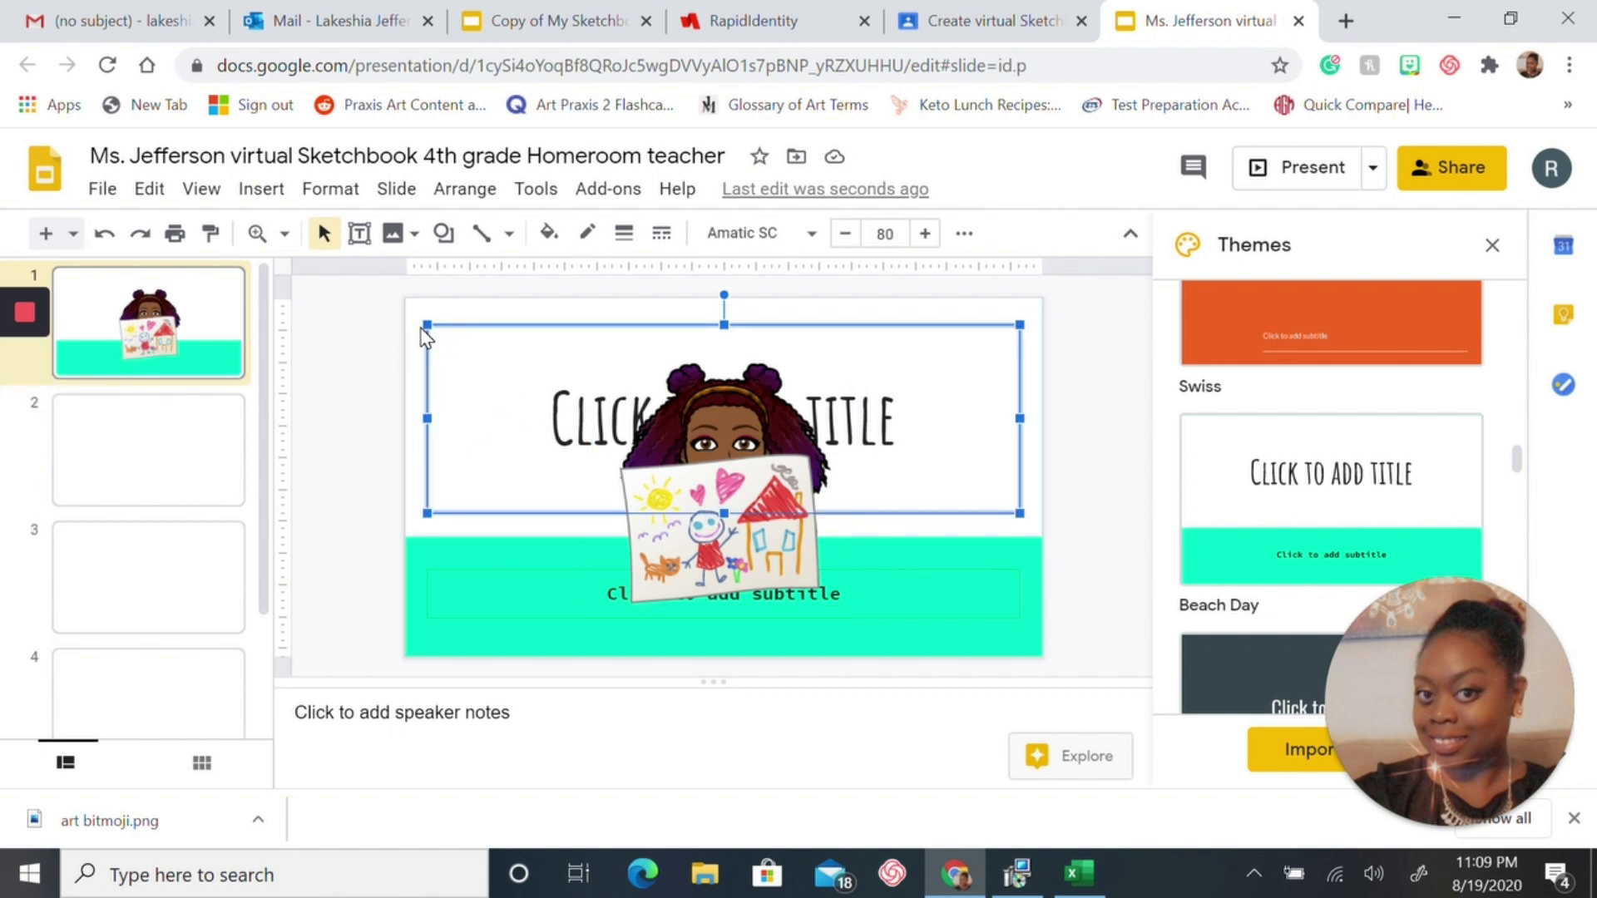
Narrow the title and subtitle placeholders to the slide's right half and move the cartoon image to the slide's upper-left corner.
drag(427, 324, 763, 321)
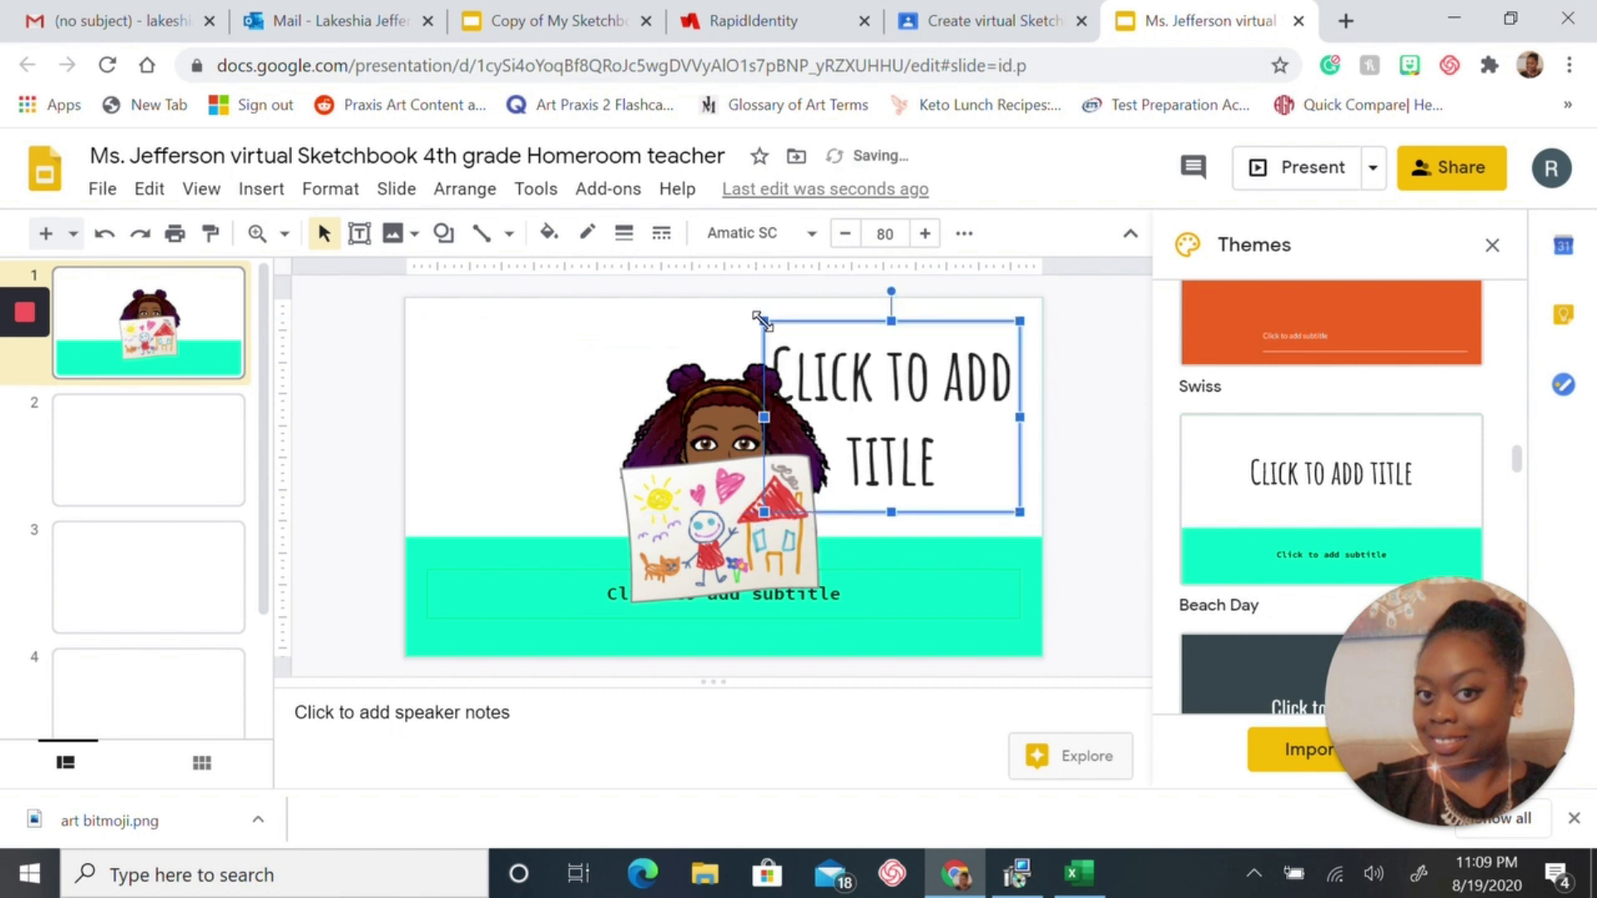
drag(642, 442, 523, 422)
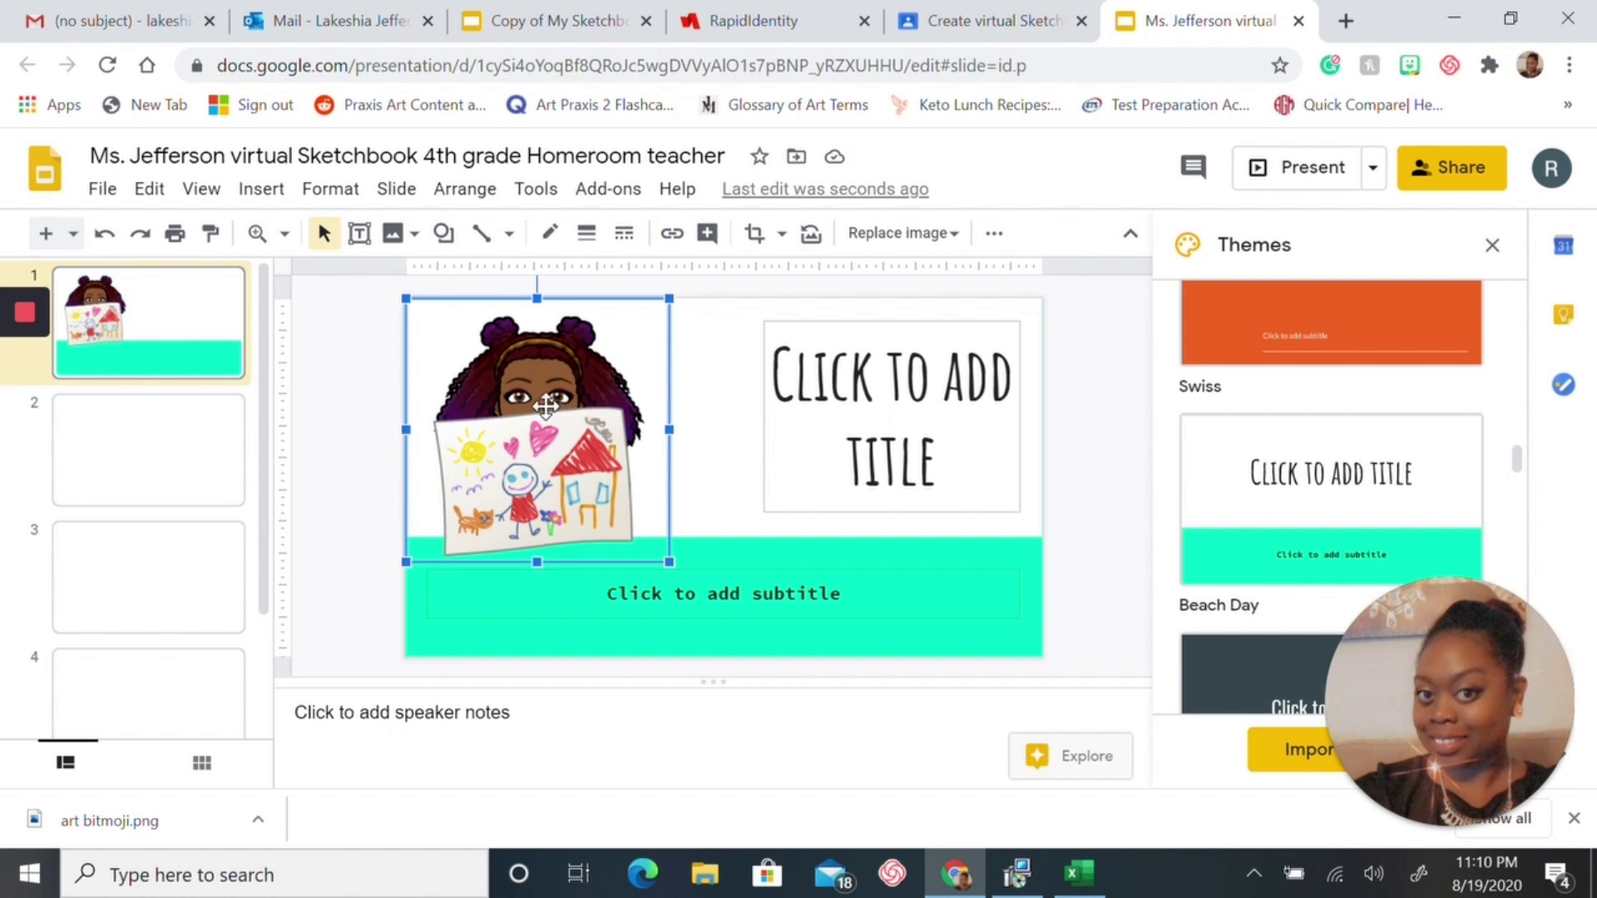
click(660, 596)
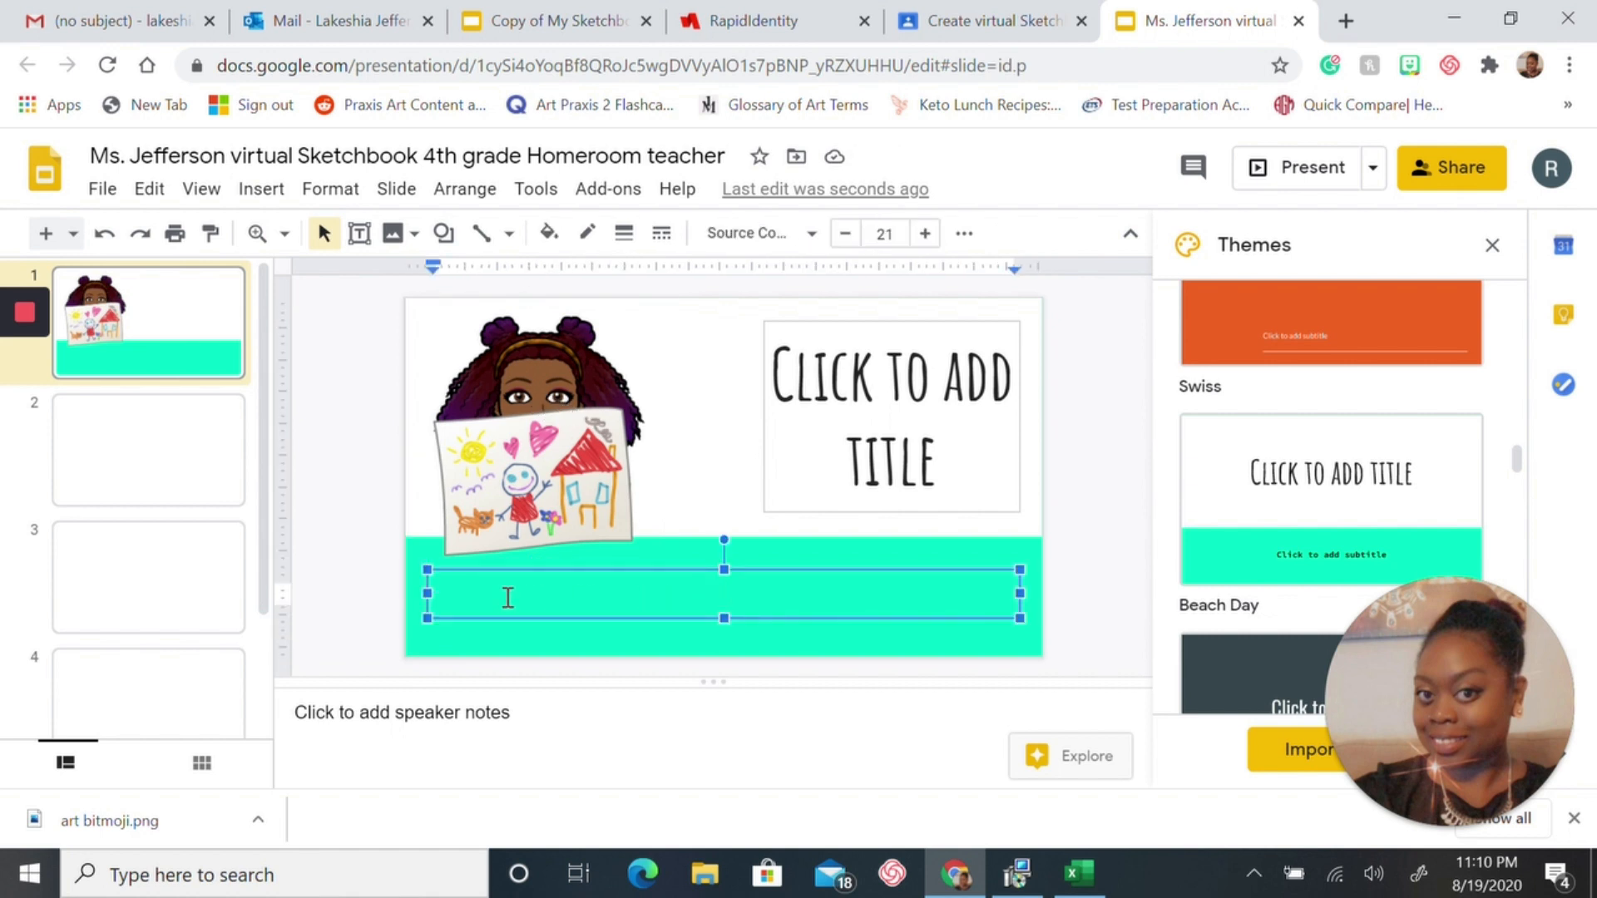
drag(427, 595, 767, 632)
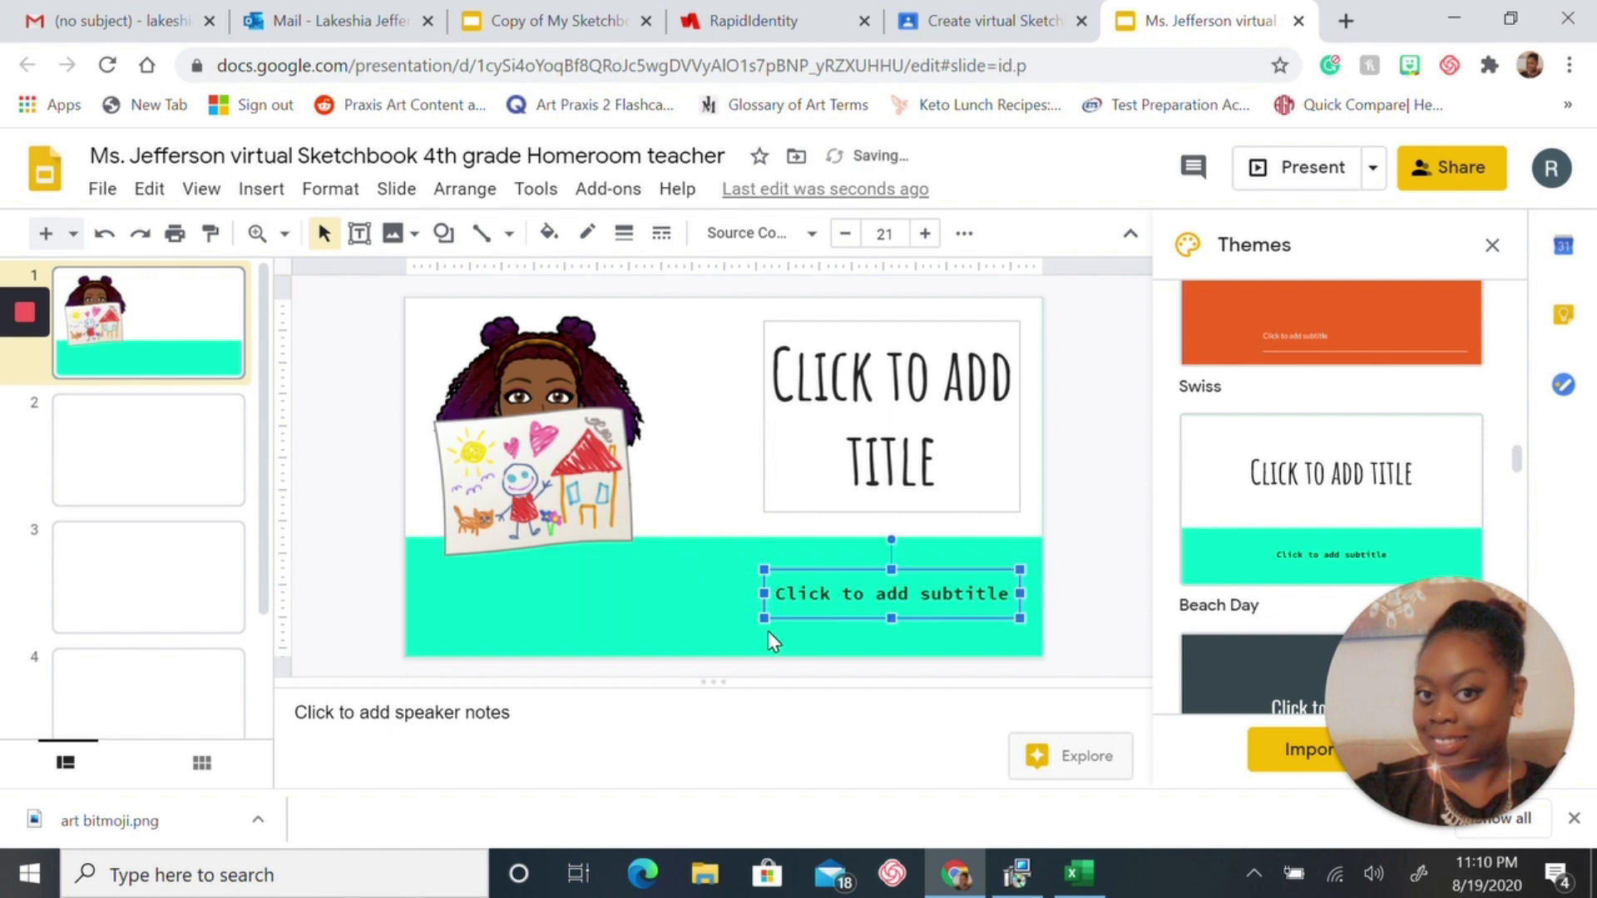
Enlarge the cartoon image to about half the slide's width and shift it slightly down the slide.
click(551, 499)
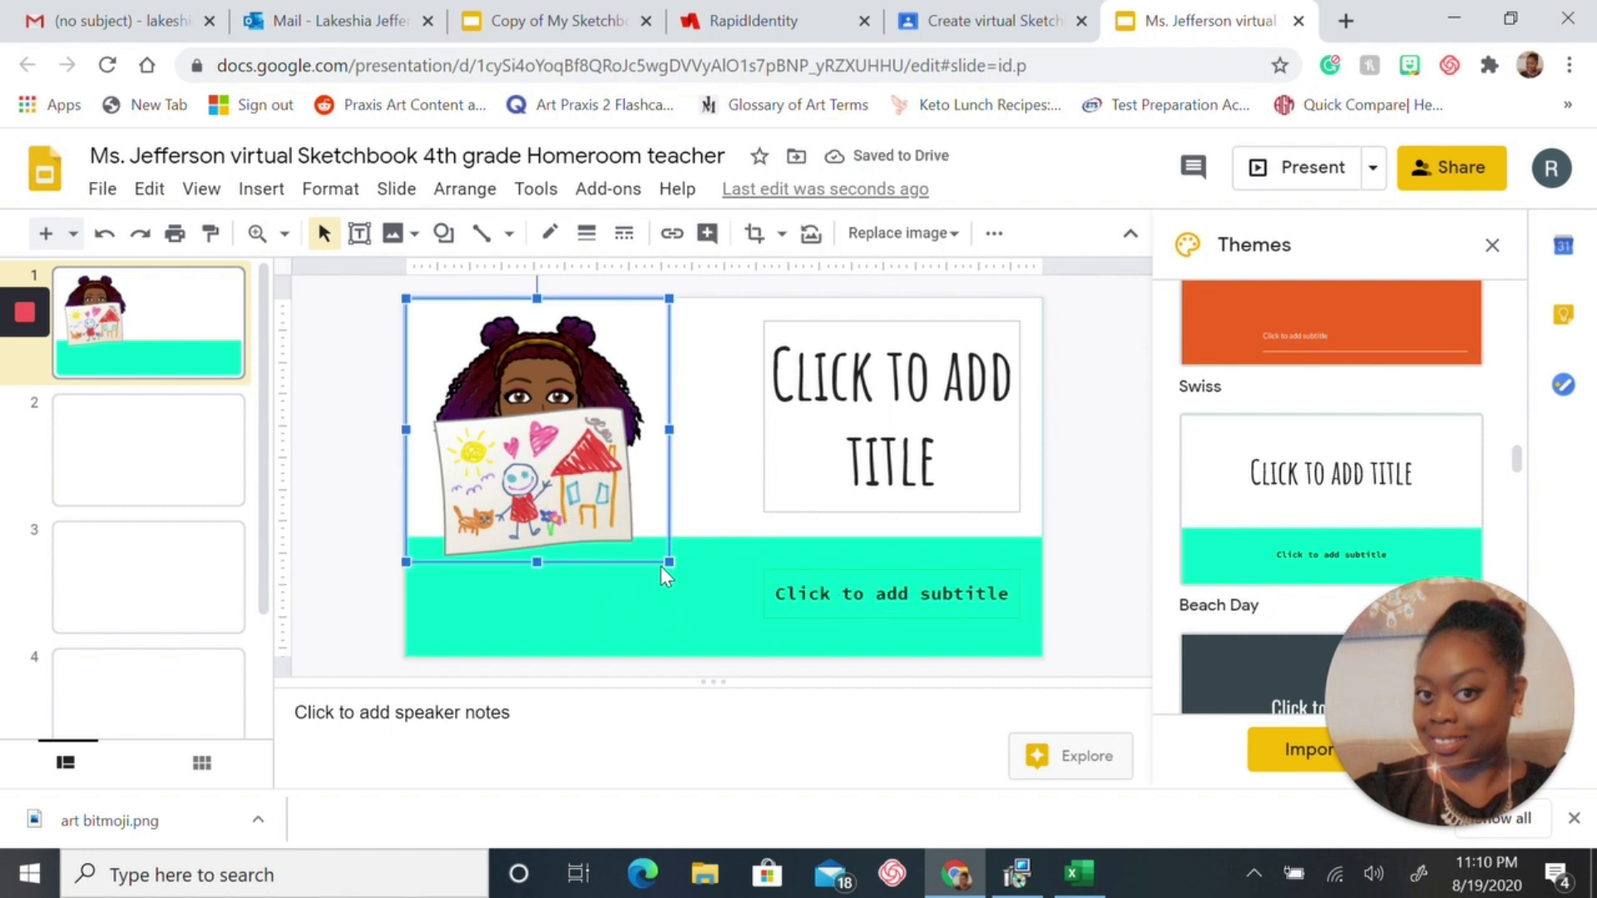
drag(661, 566, 709, 626)
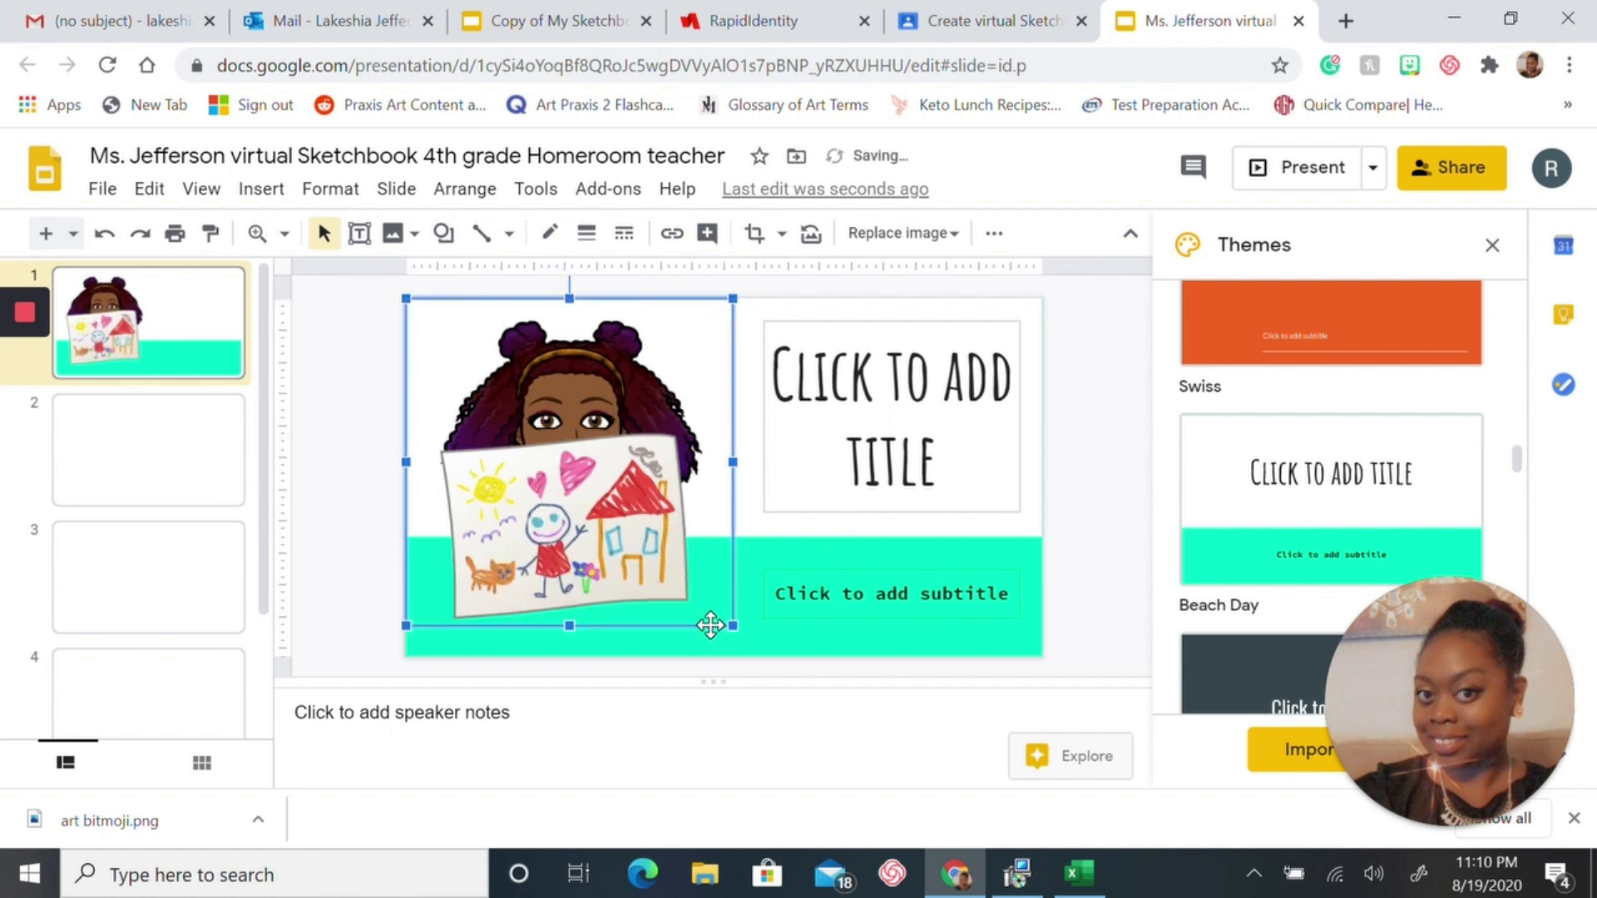
drag(624, 514, 623, 529)
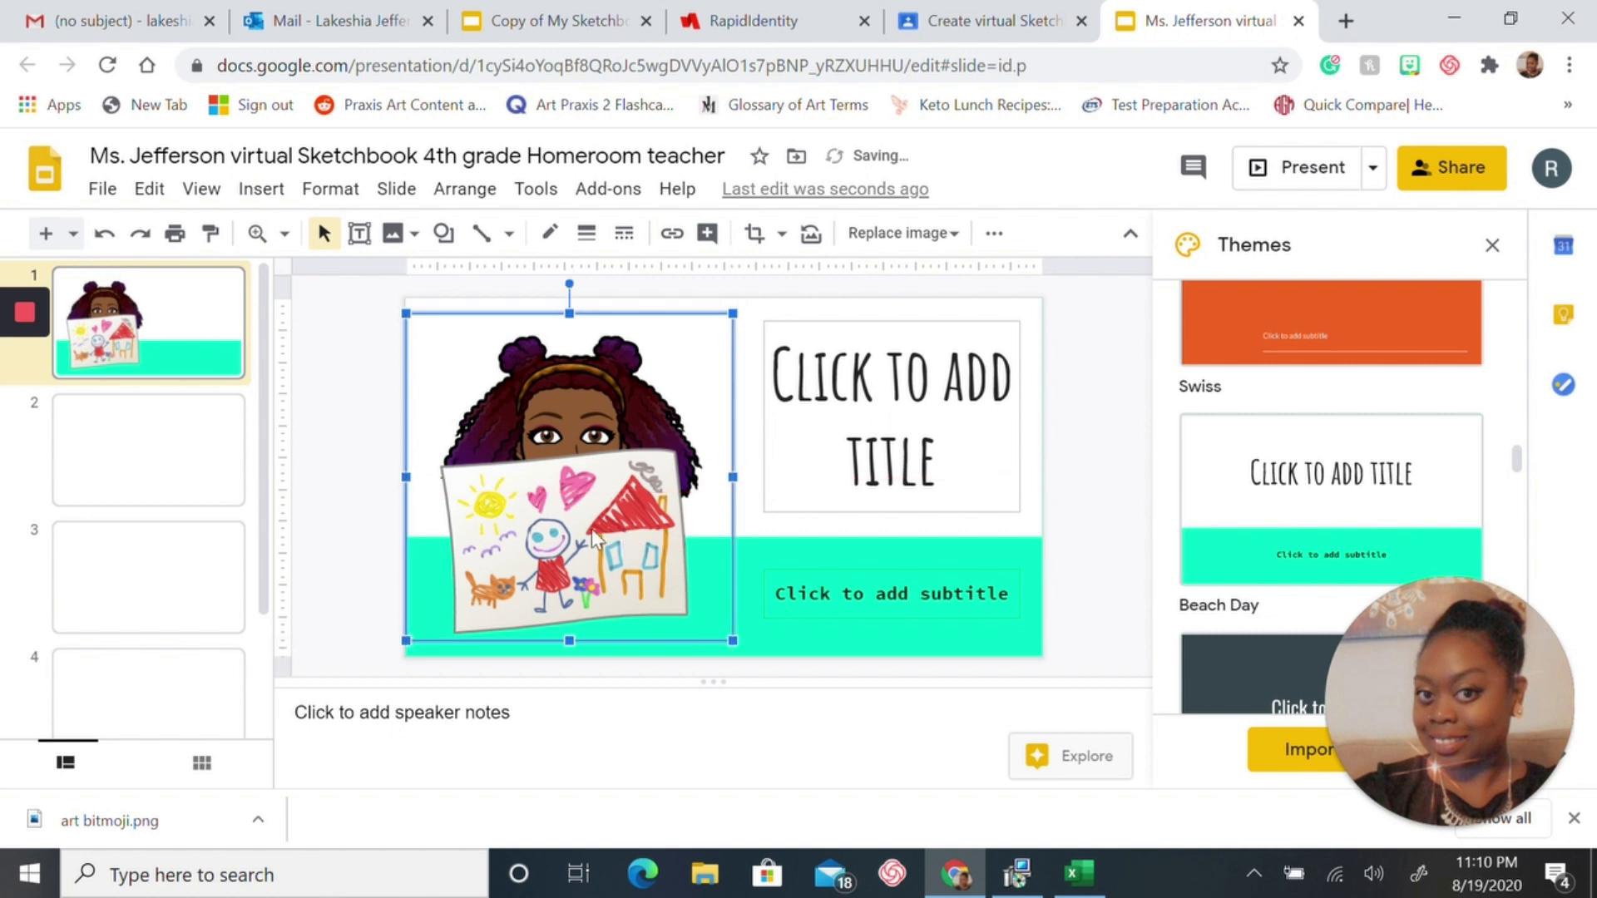
Enter the teacher's name in possessive form as the first slide's title, followed by a new line.
click(909, 452)
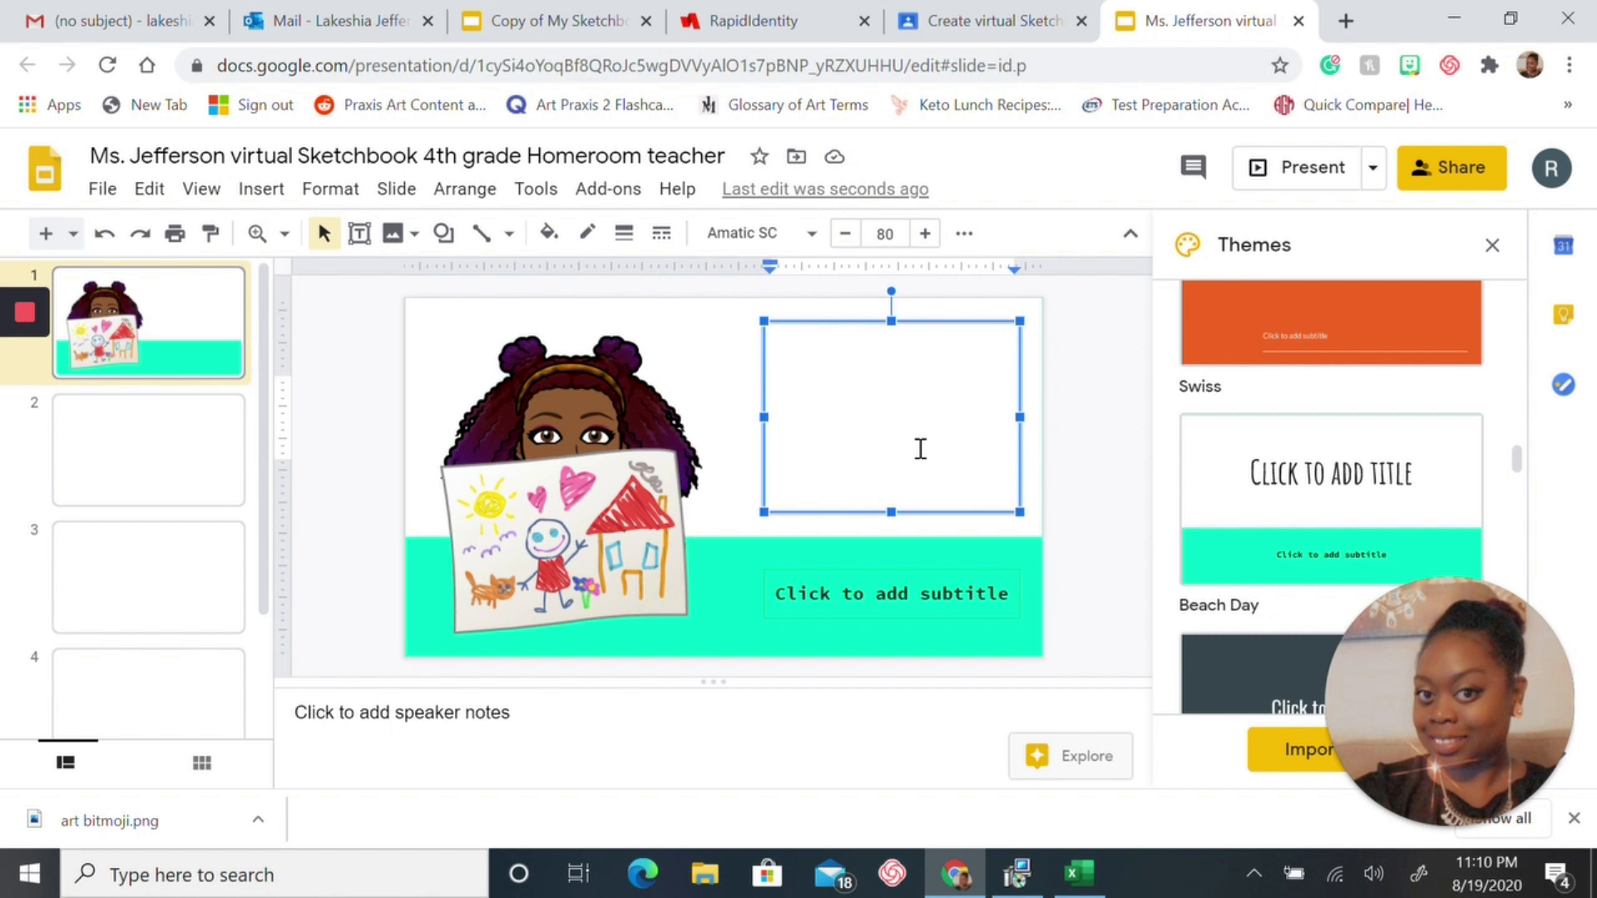
text(M)
text(s. Jeffe)
text(rson)
text('s)
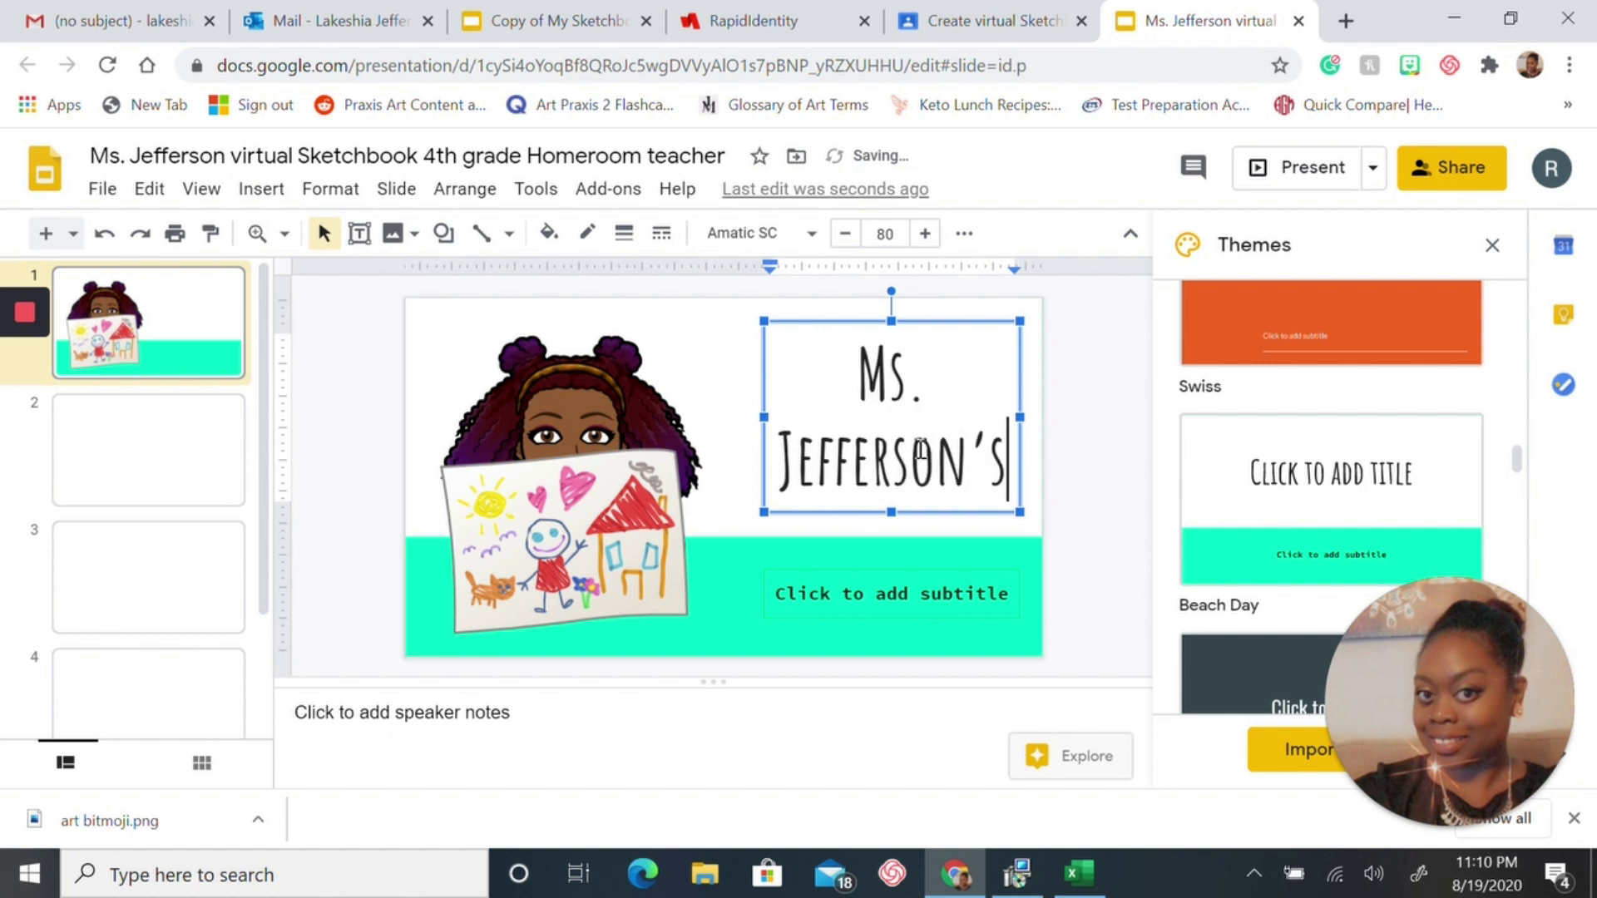
key(Return)
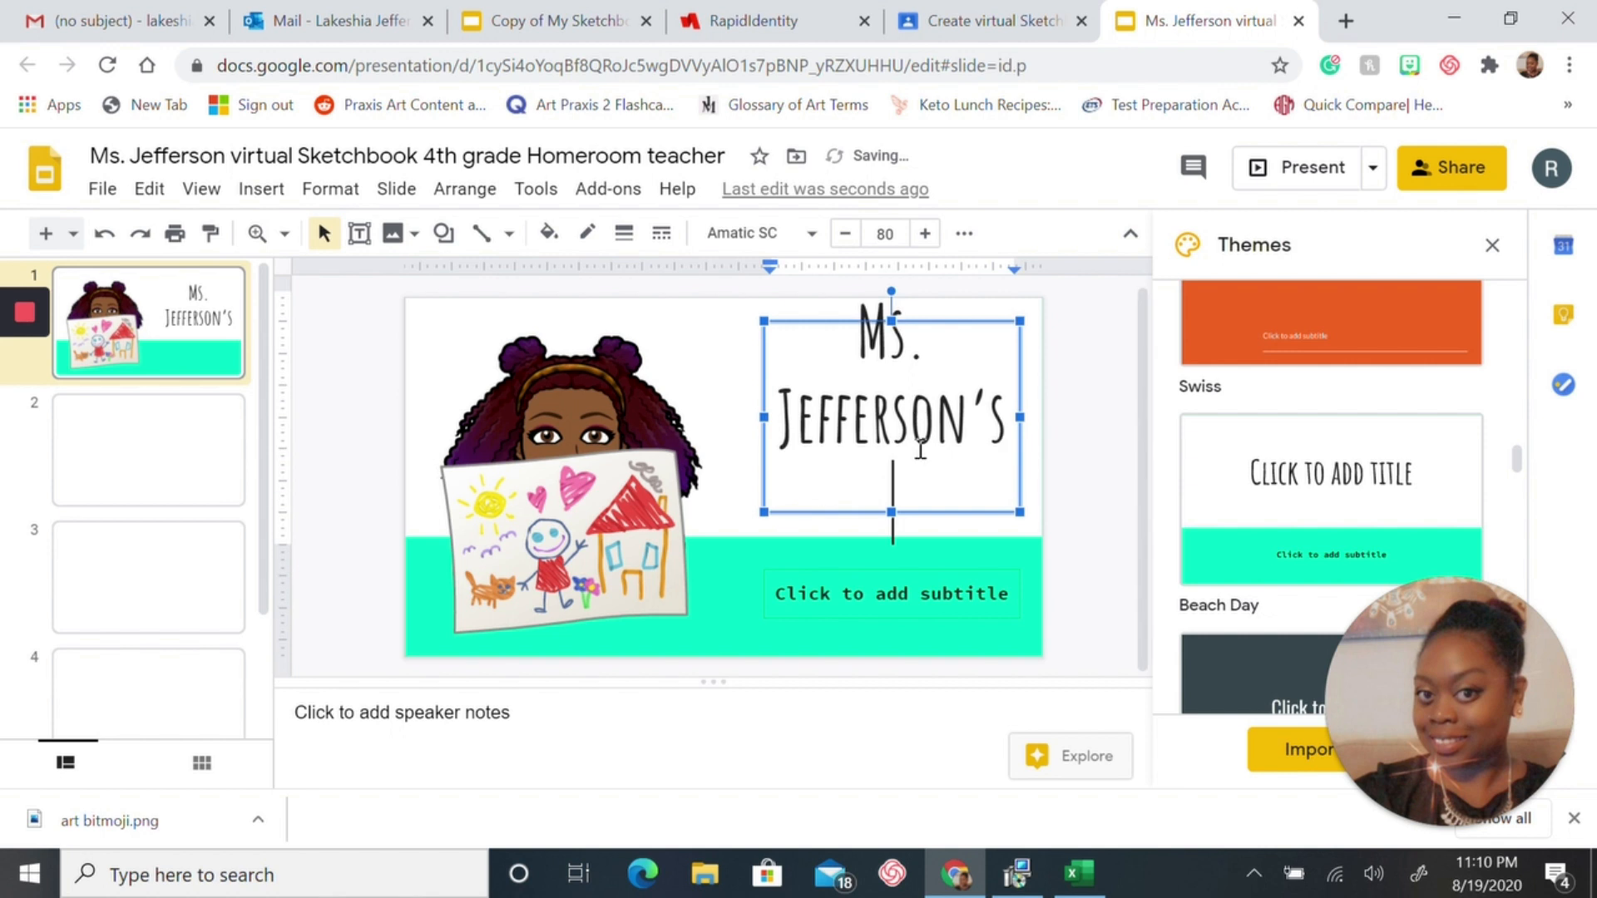
Set the title text size to 60 and add "Sketchbook" on the line below the teacher's name.
drag(1006, 420, 842, 301)
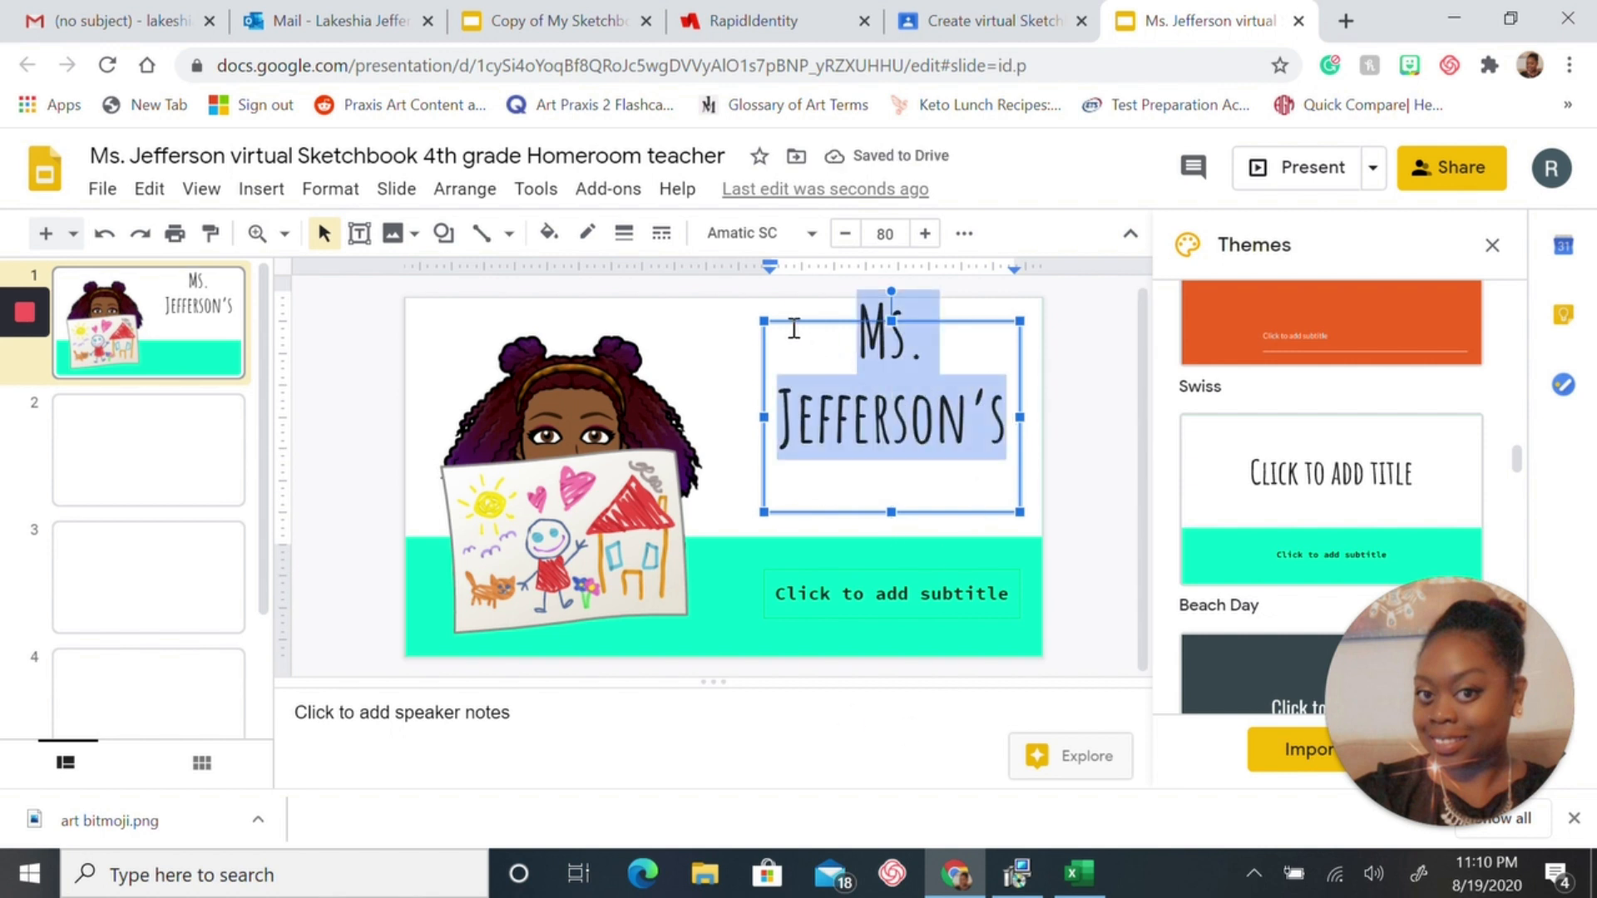
click(887, 235)
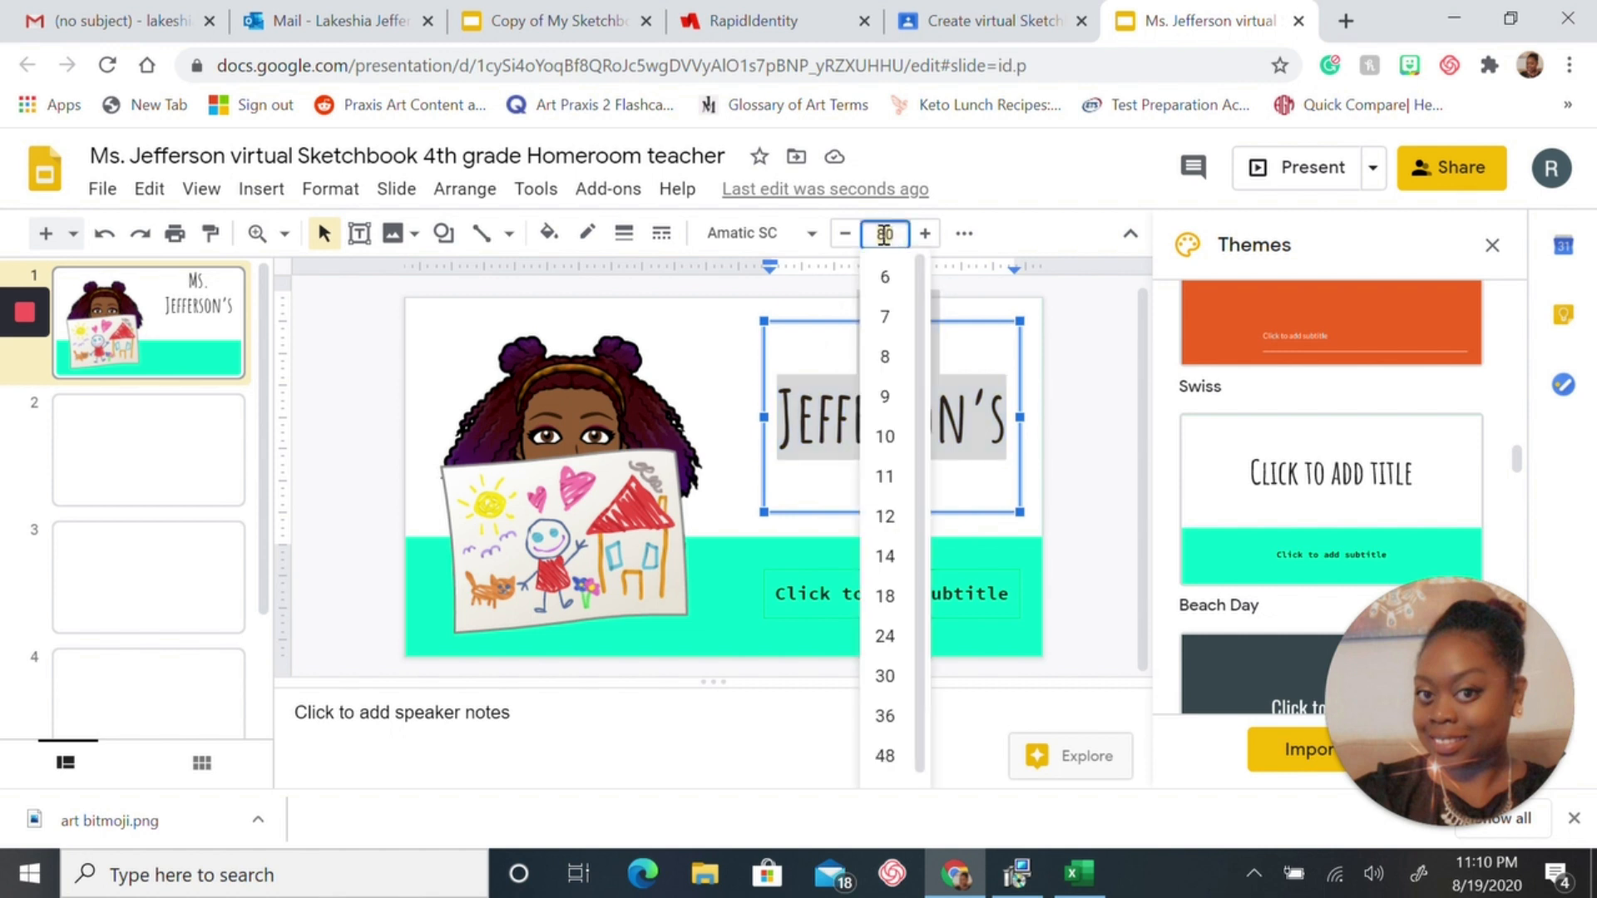
scroll(887, 674, down, 1)
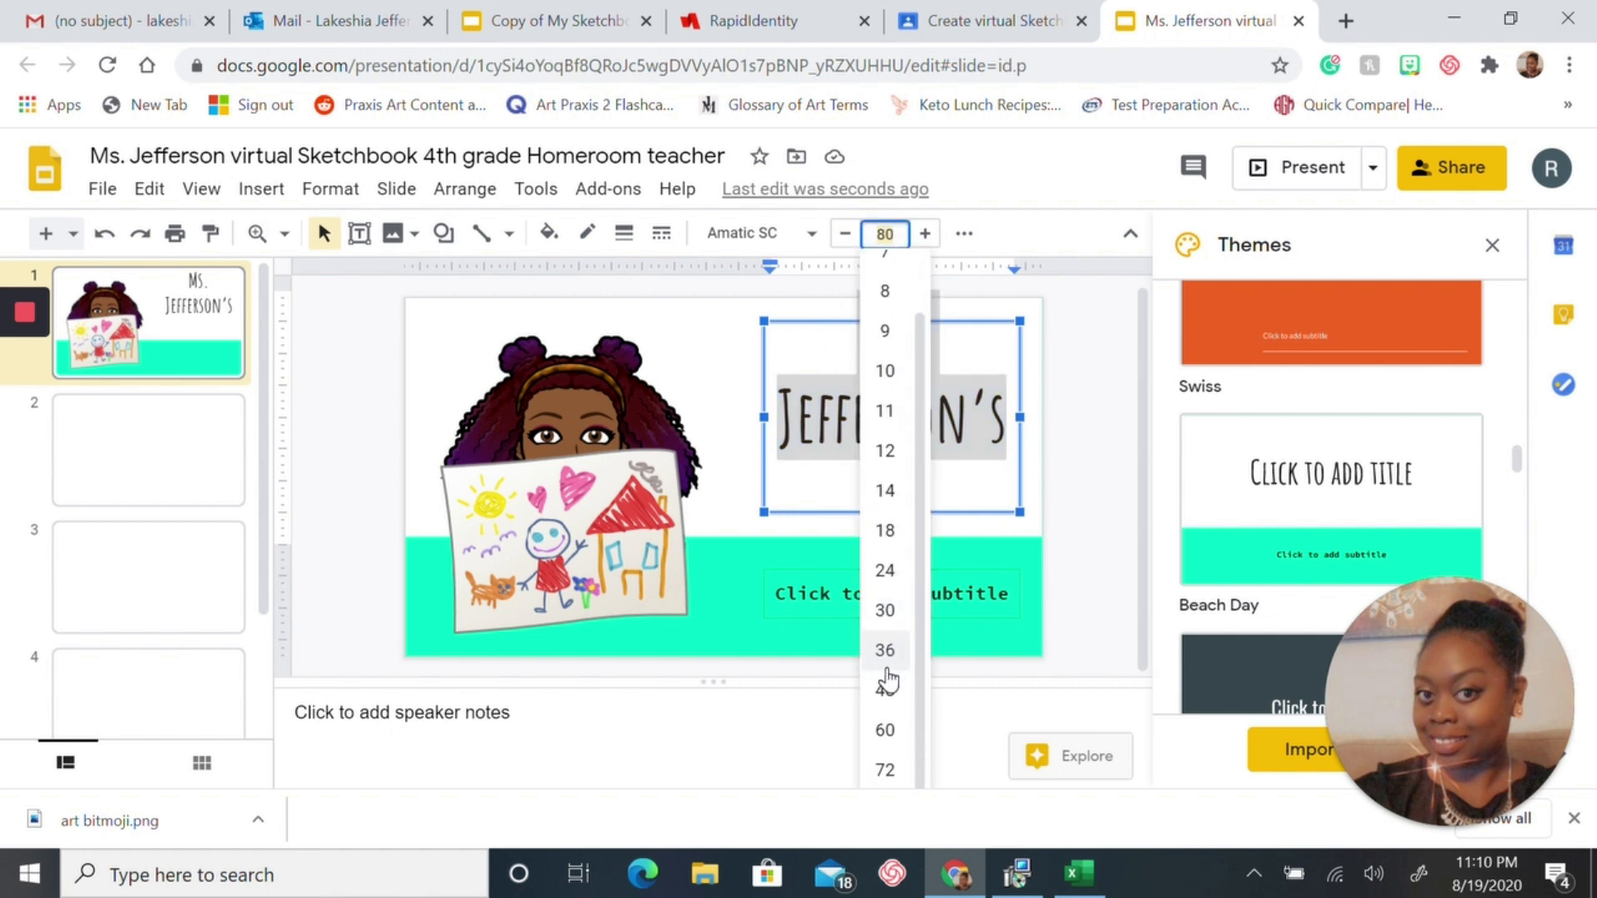
click(888, 731)
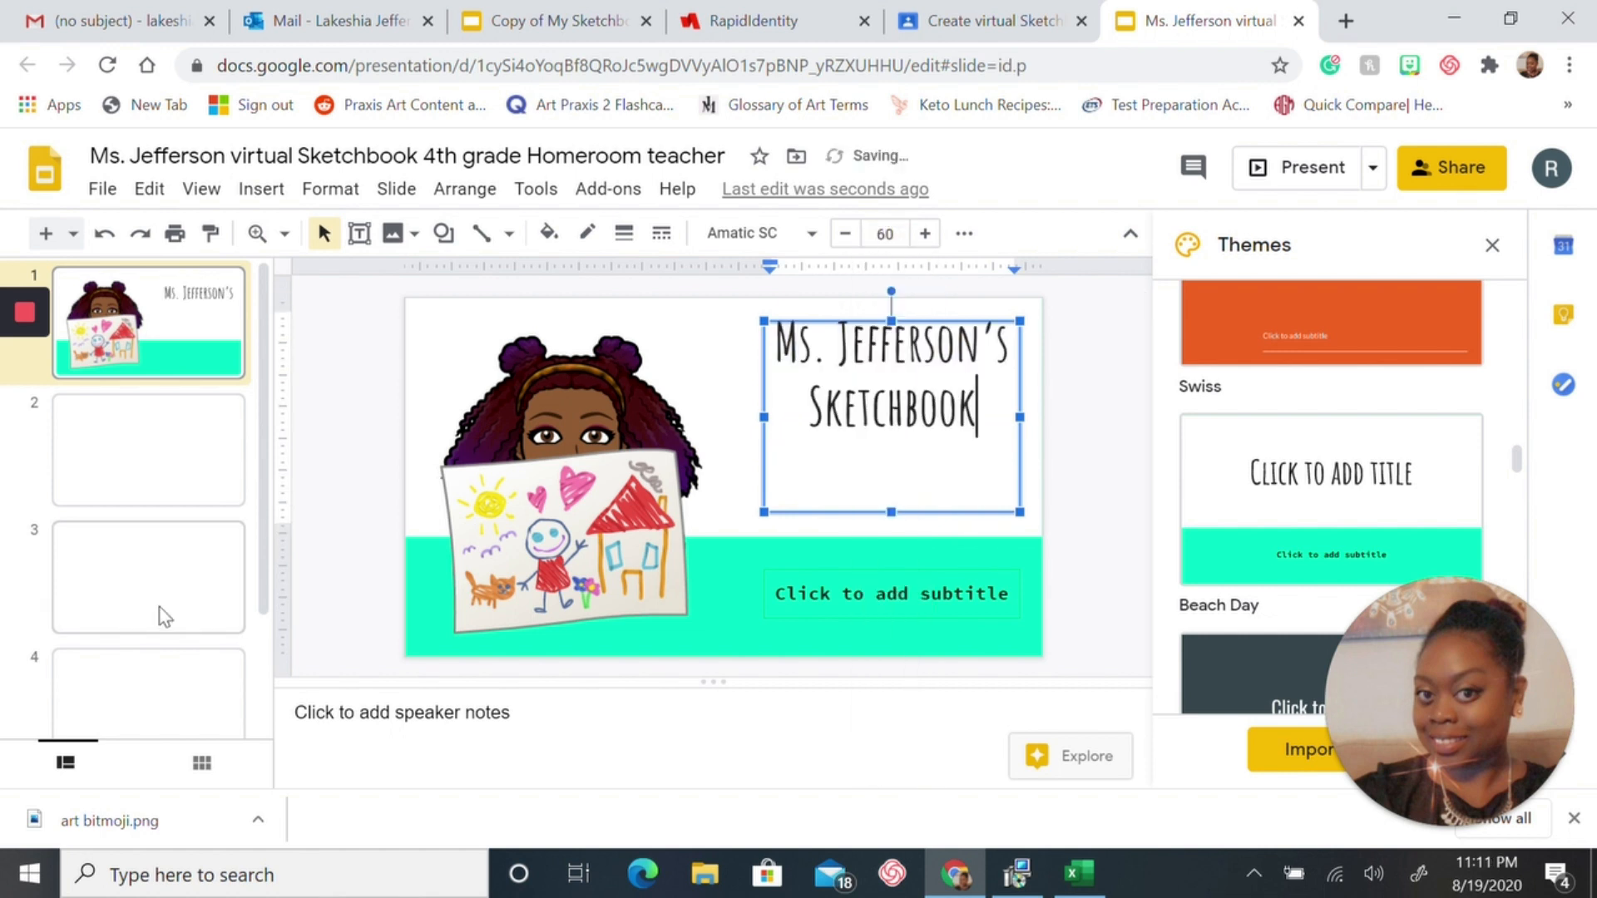
Fill in the first slide's subtitle with "Grade: 4th" and, on a second line, "Homeroom Teacher: xyz".
click(953, 608)
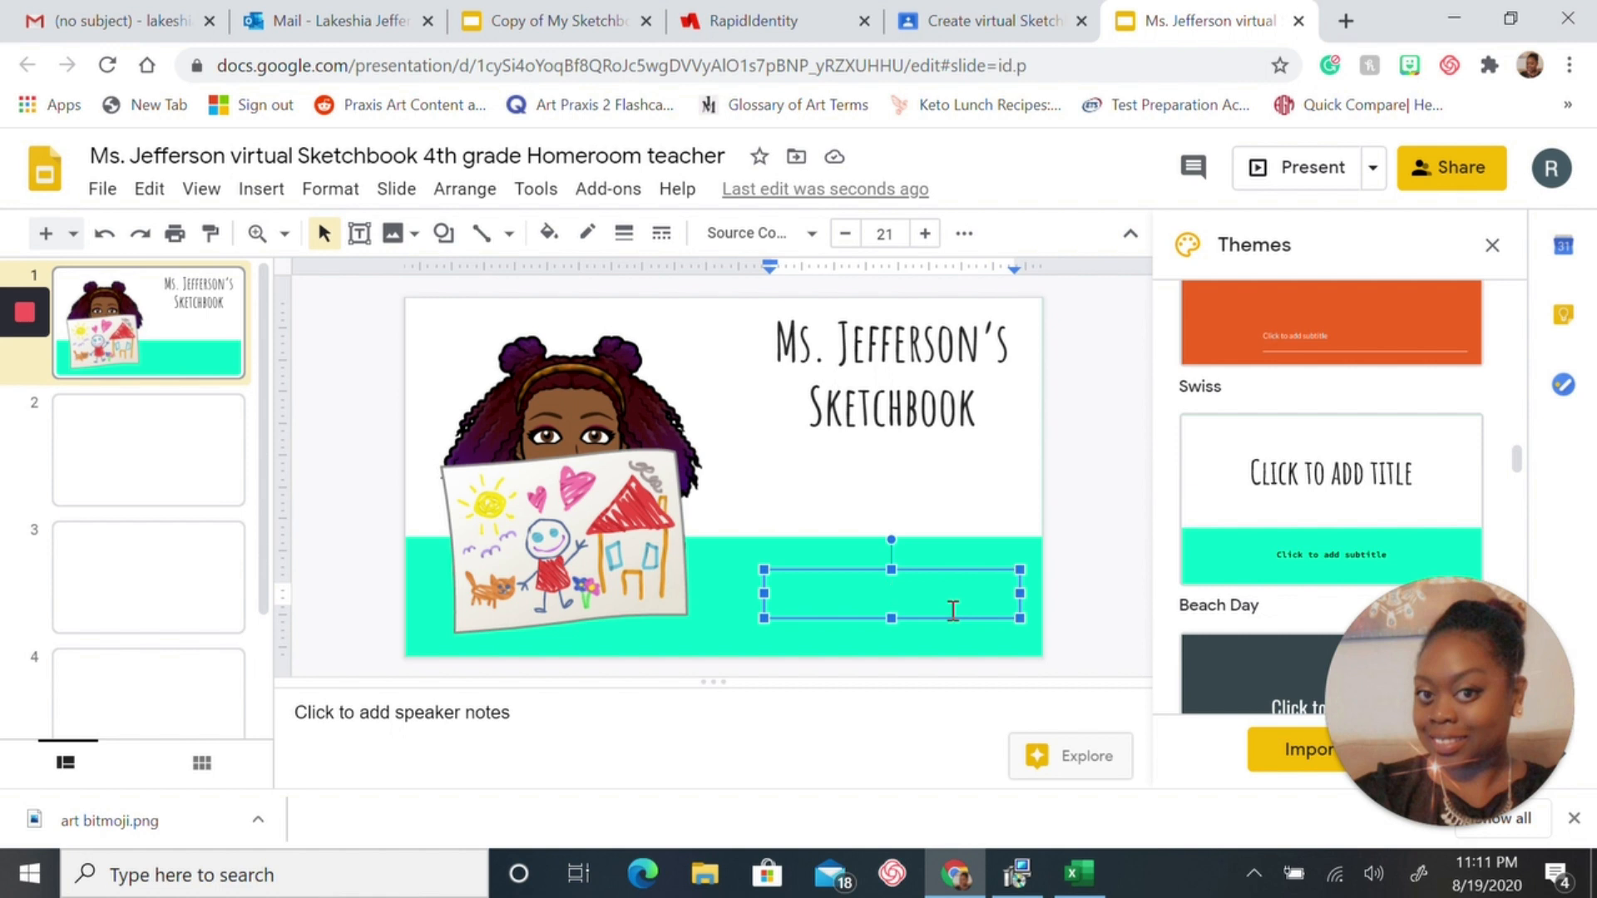
text(Grade: 4)
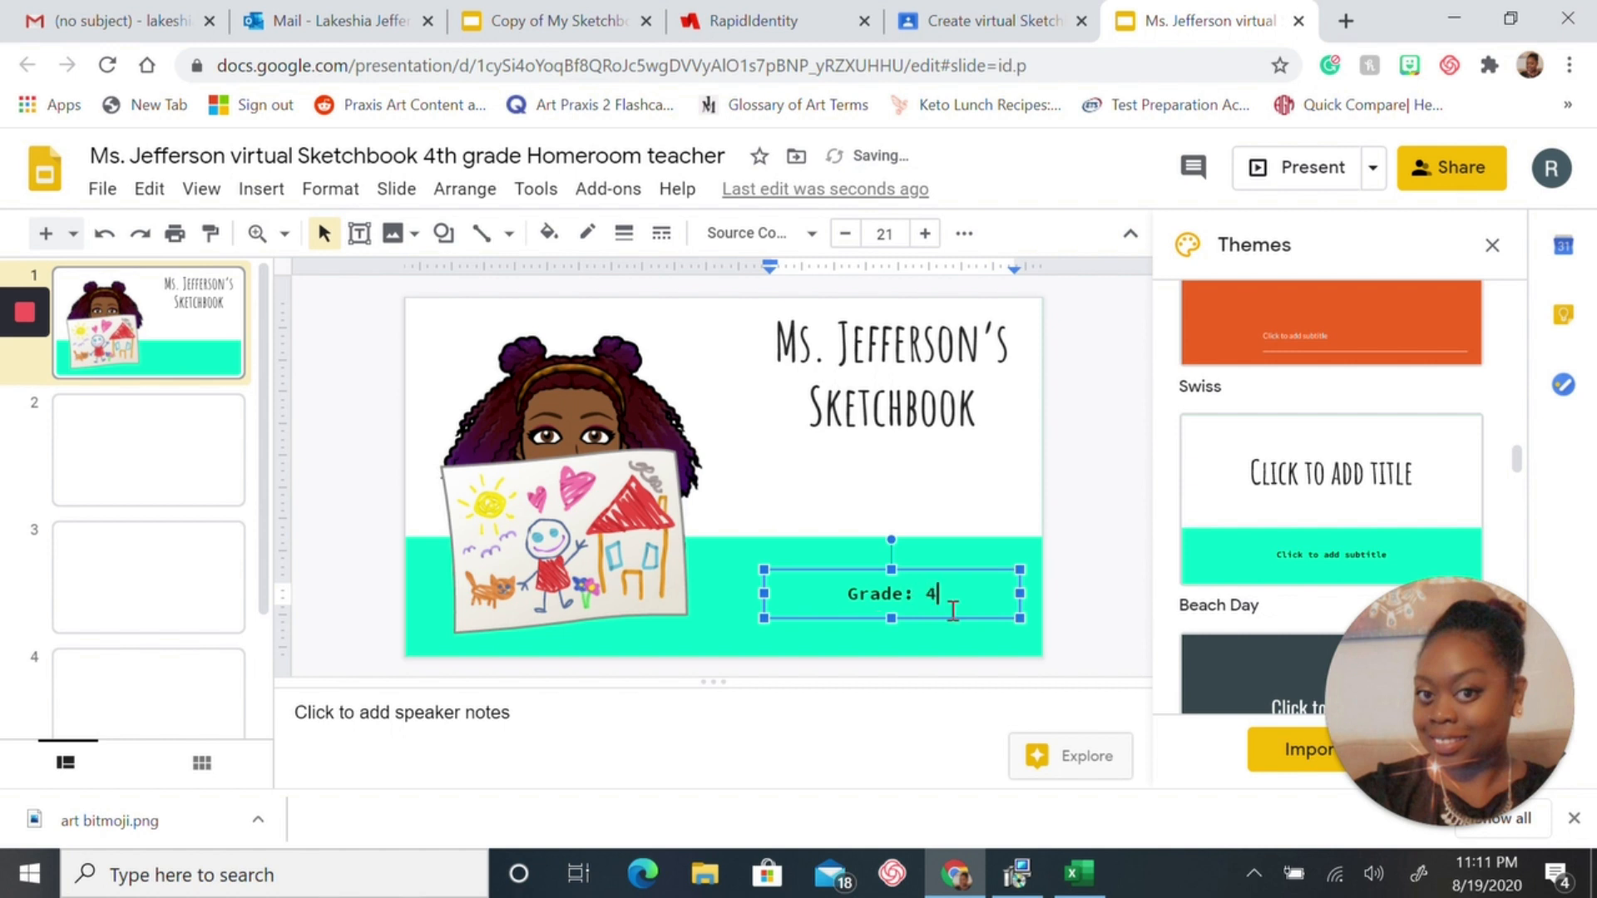
text(th)
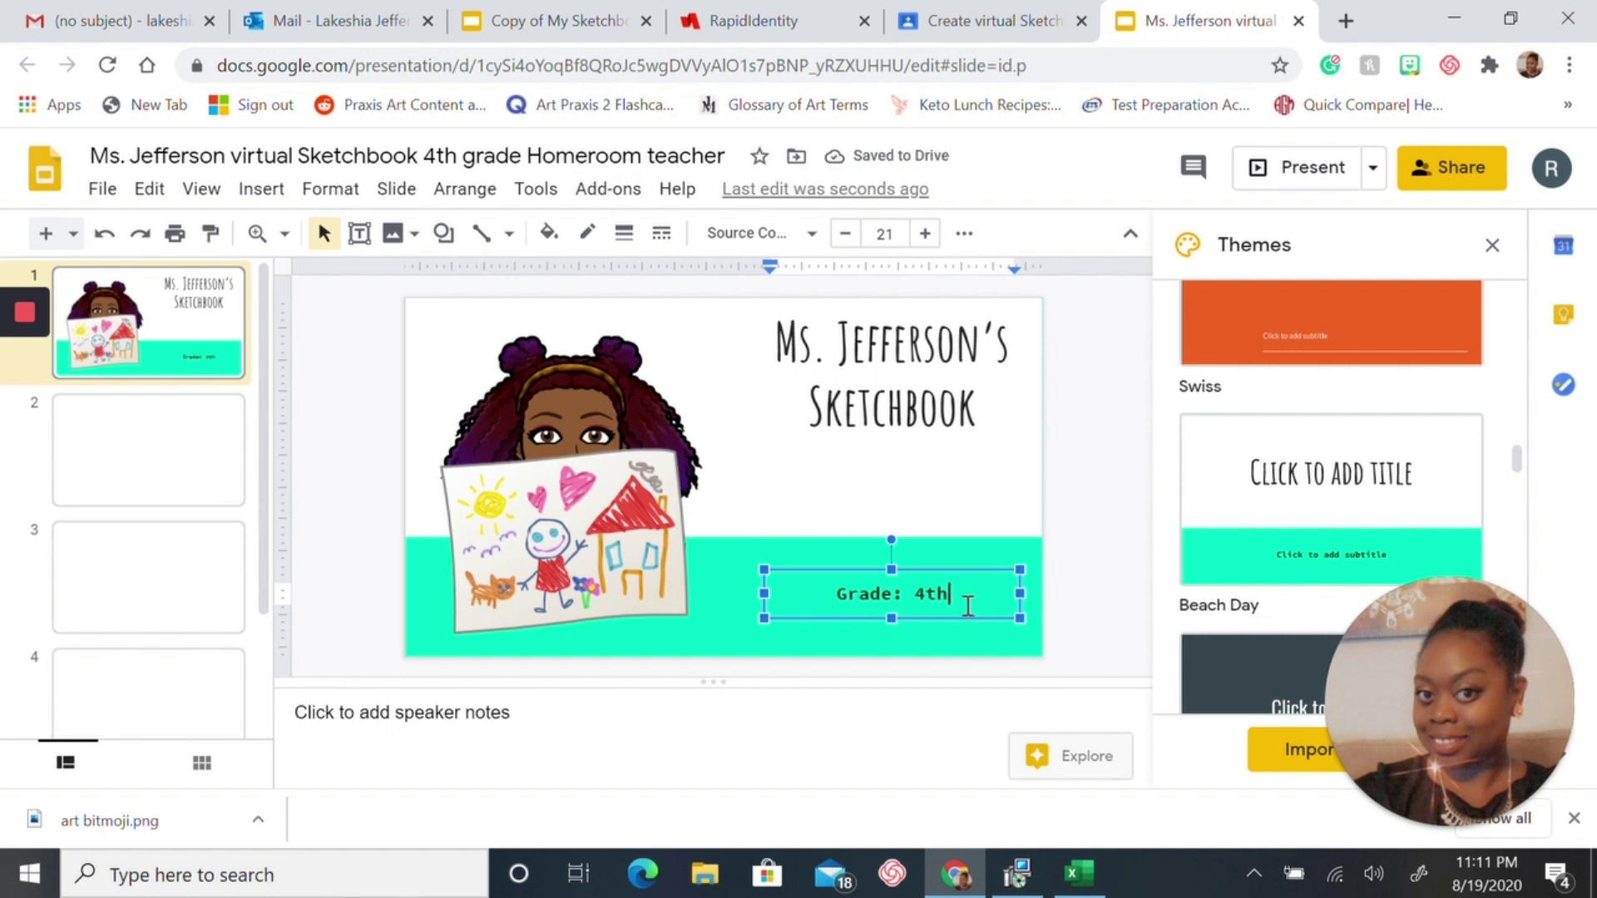
key(Return)
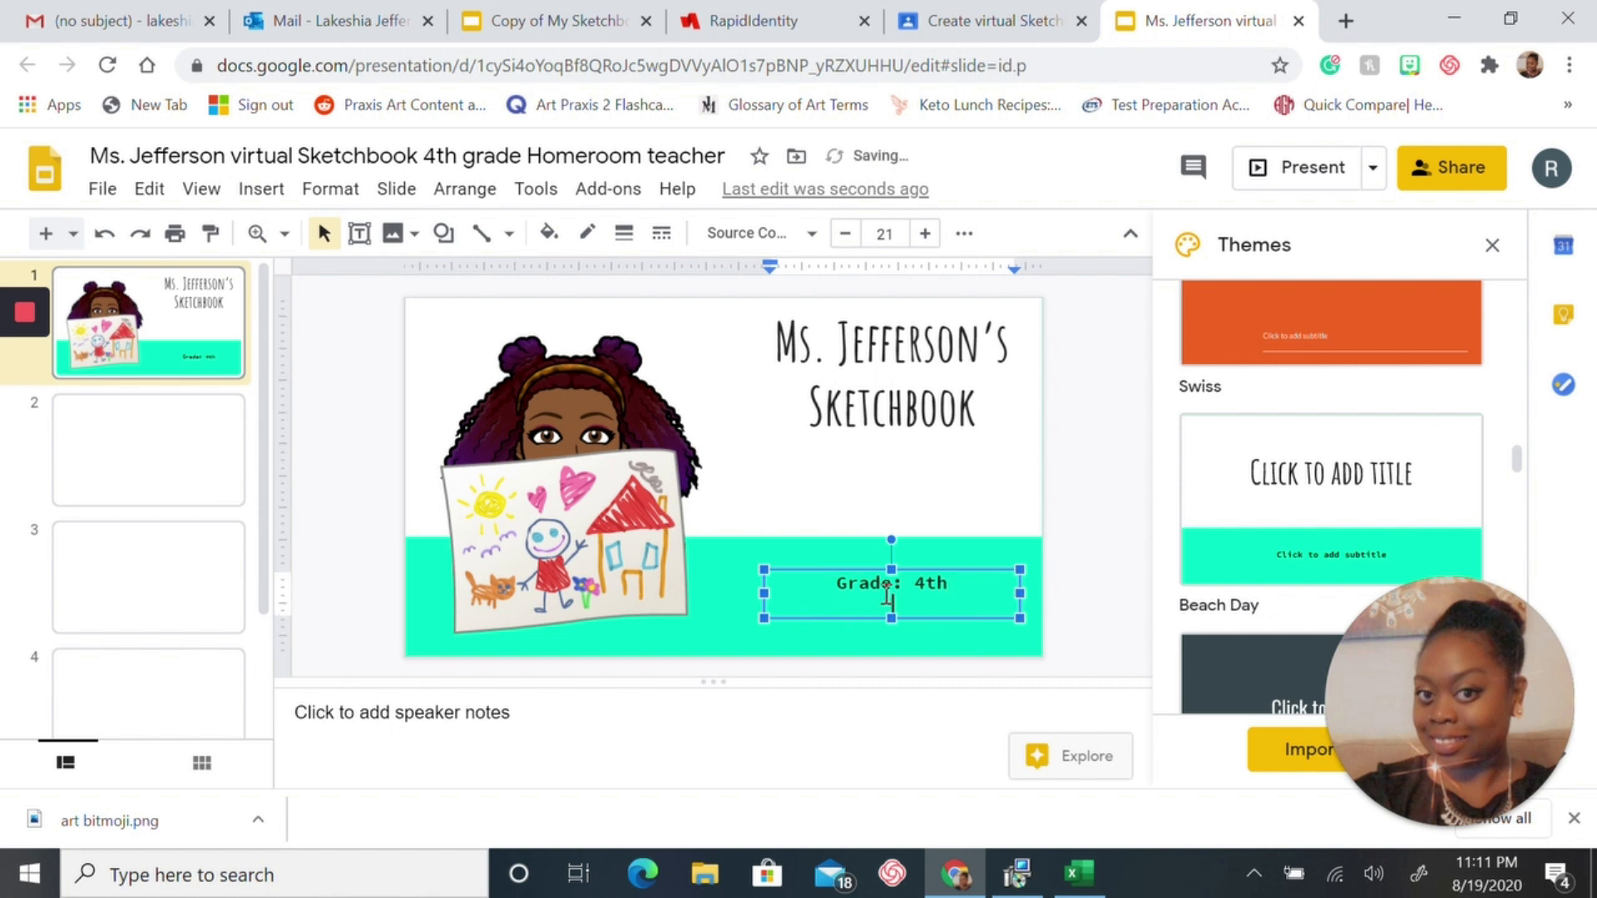
text(Homeroom Teacher: xyz)
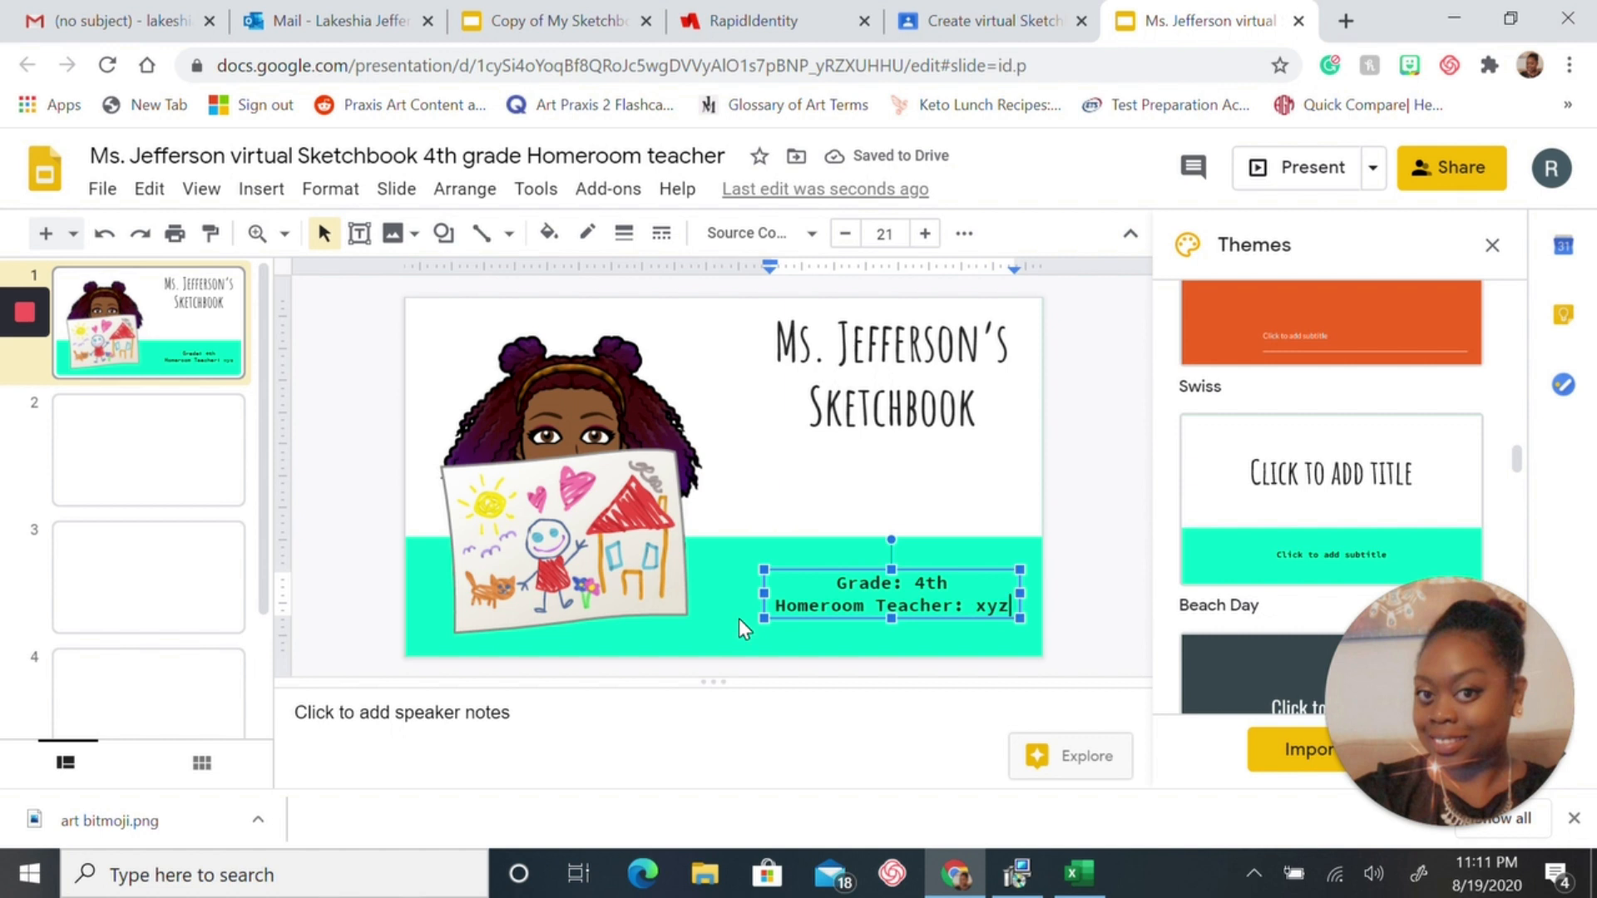
click(738, 617)
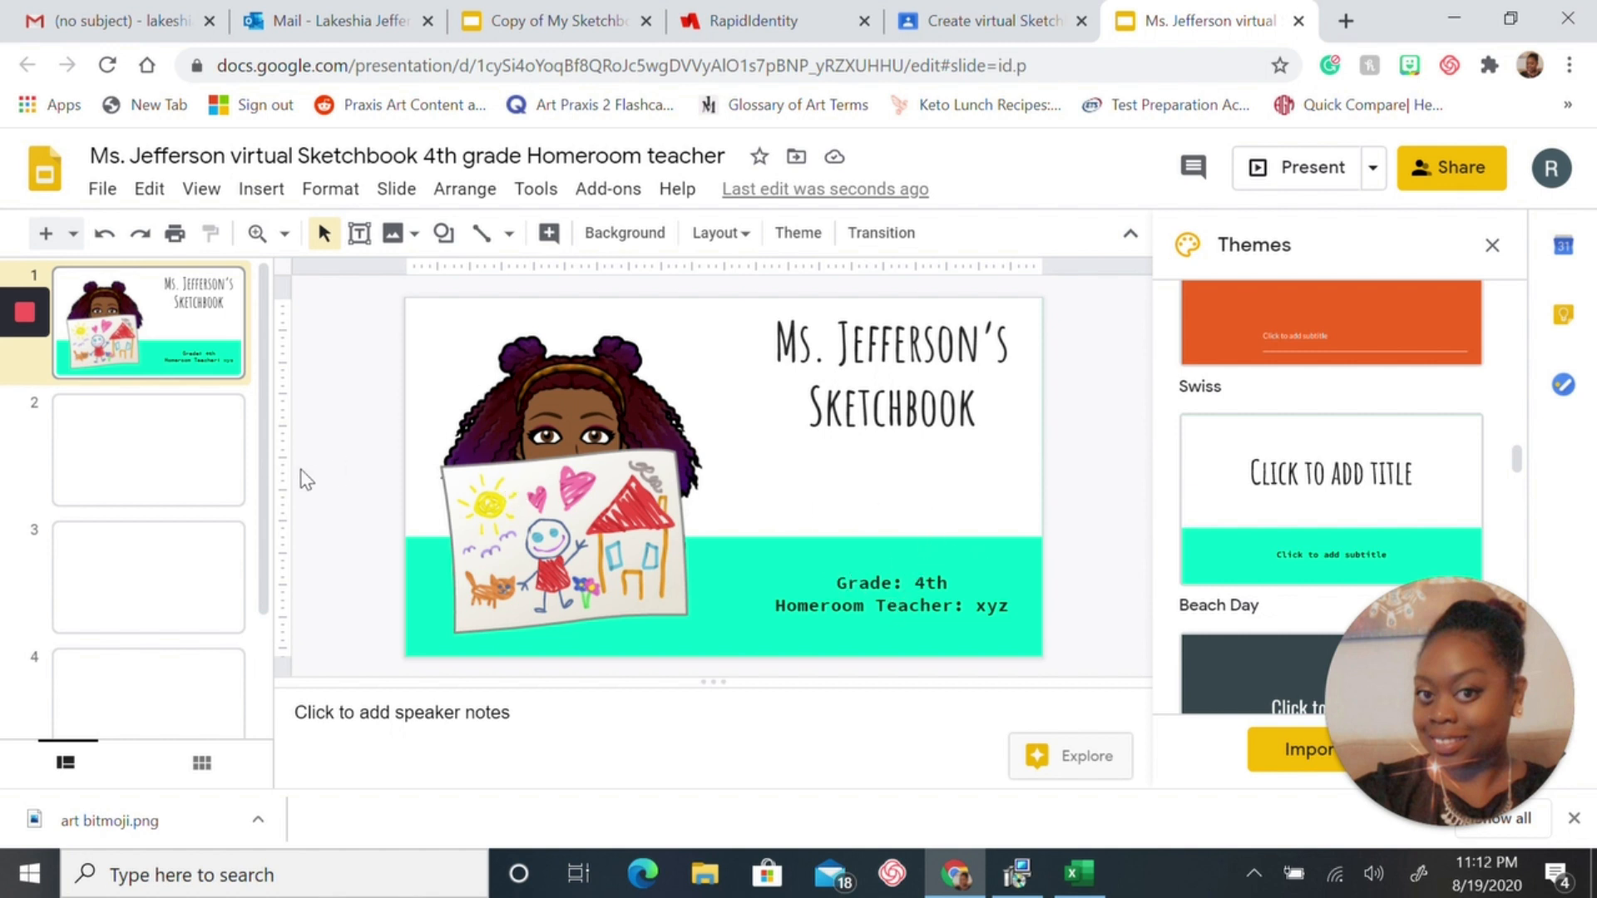
Title the second slide "Table of Content".
click(202, 474)
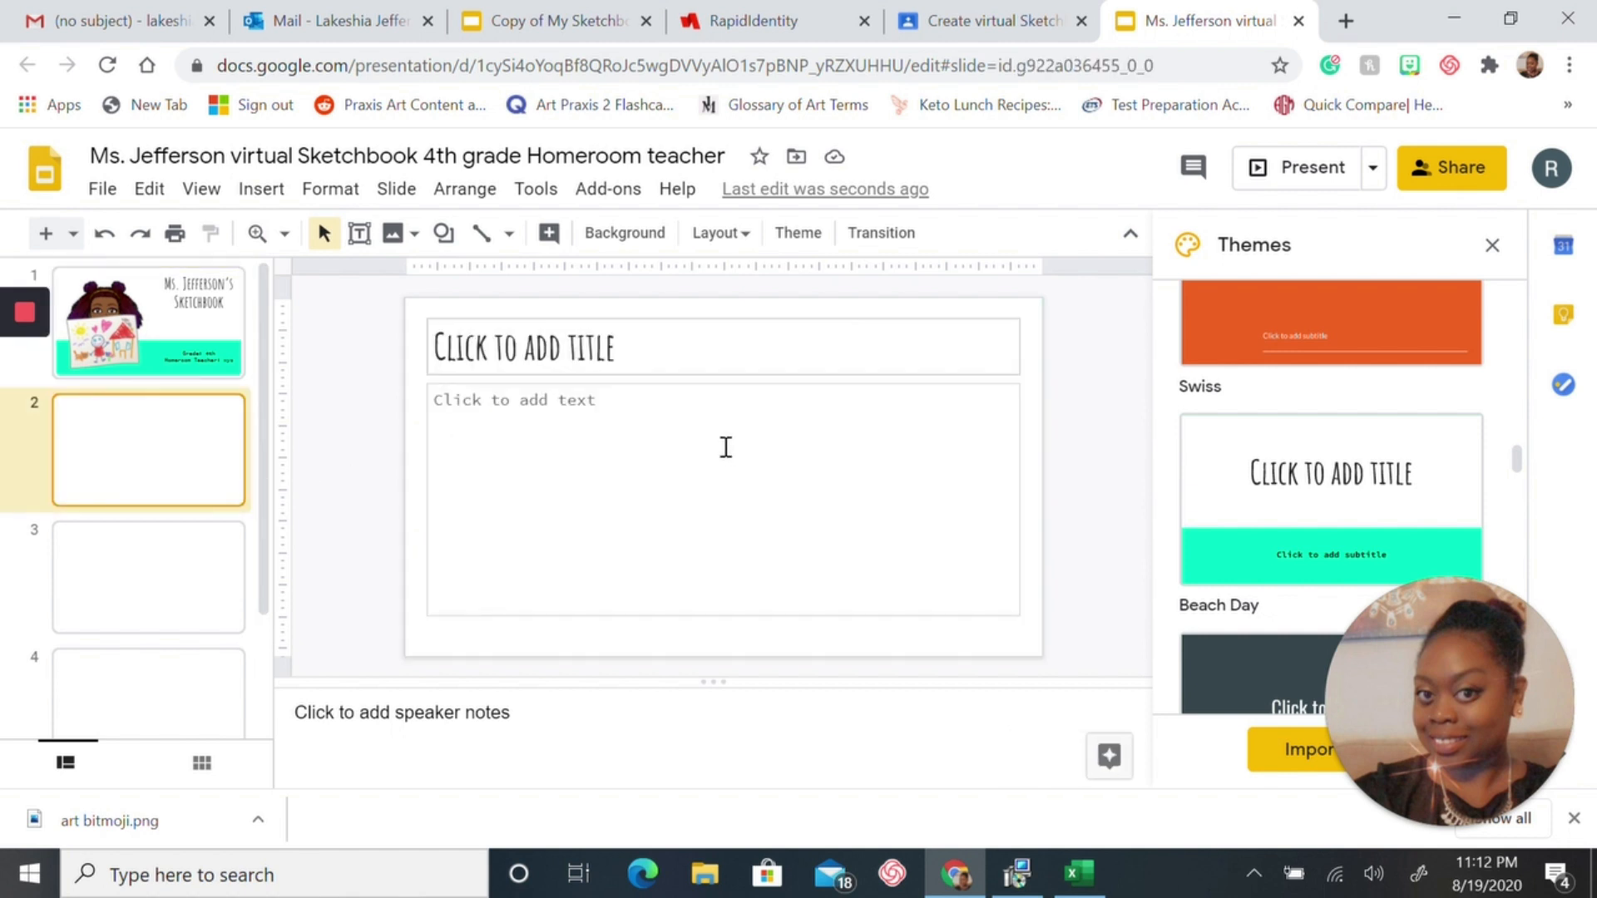
click(692, 359)
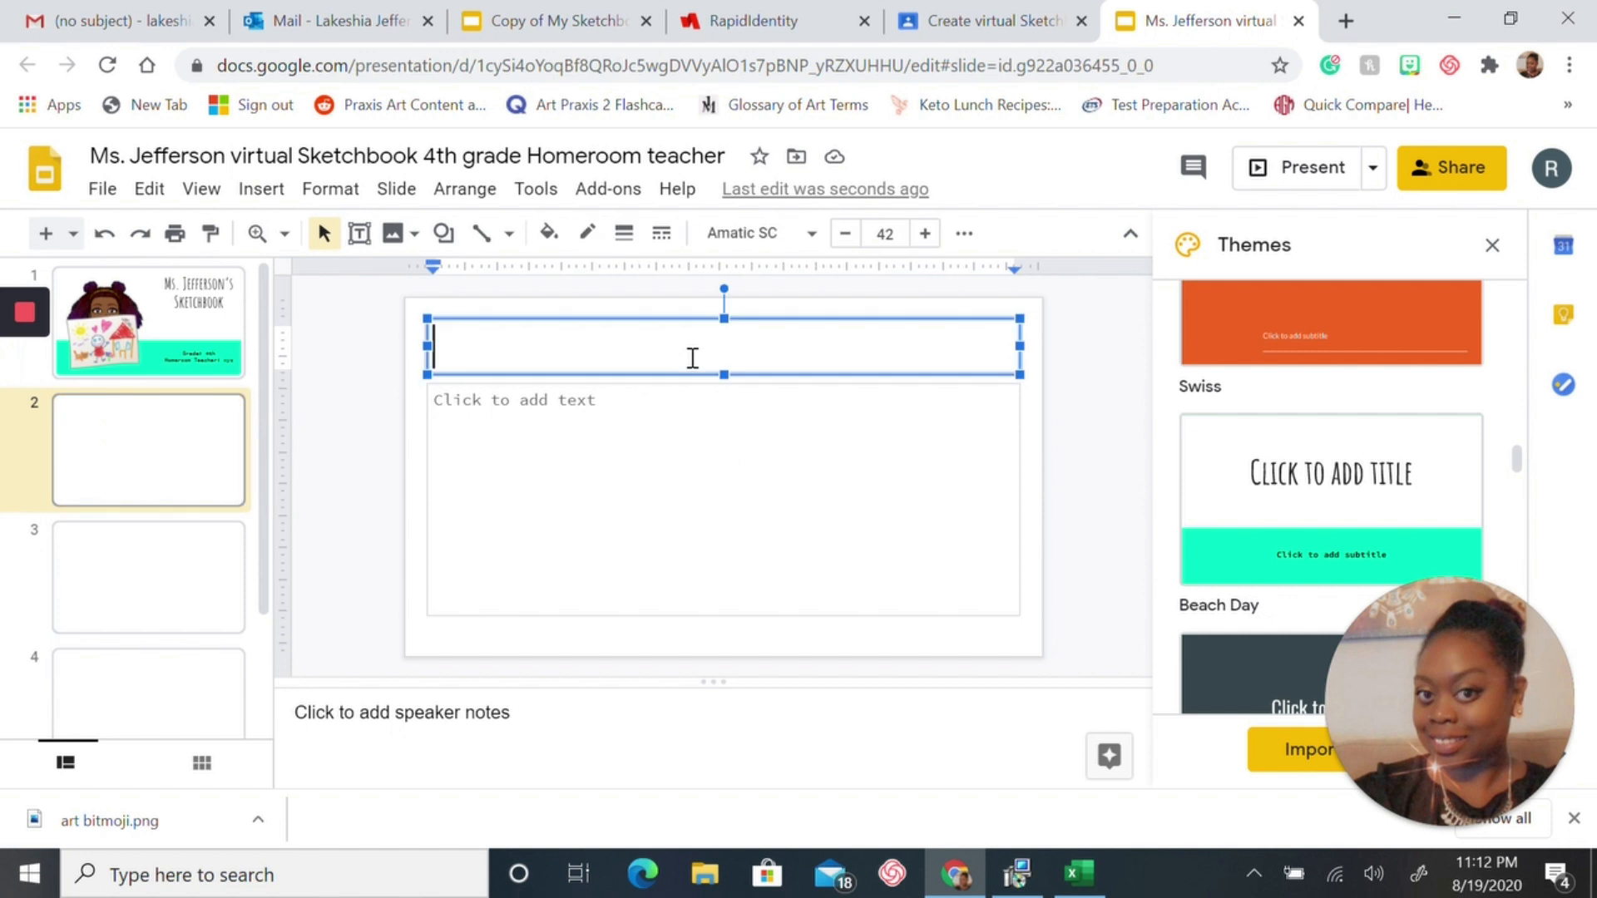
text(Table of Content)
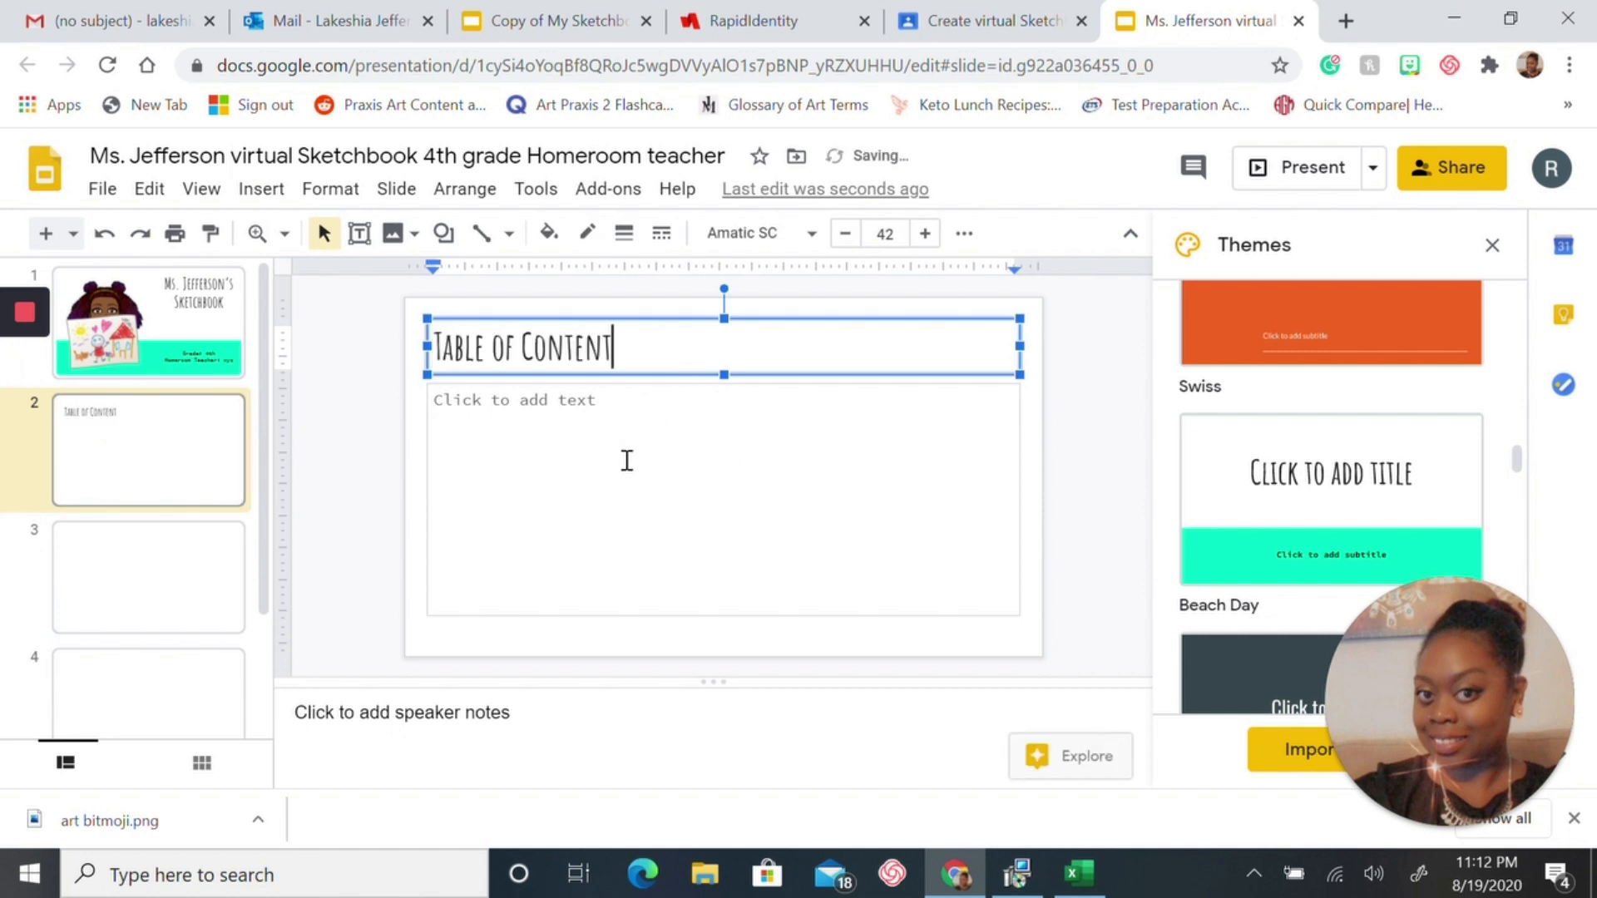
Enter the numbers 1. to 10. on separate lines at font size 12 in the Table of Content slide's body.
click(599, 410)
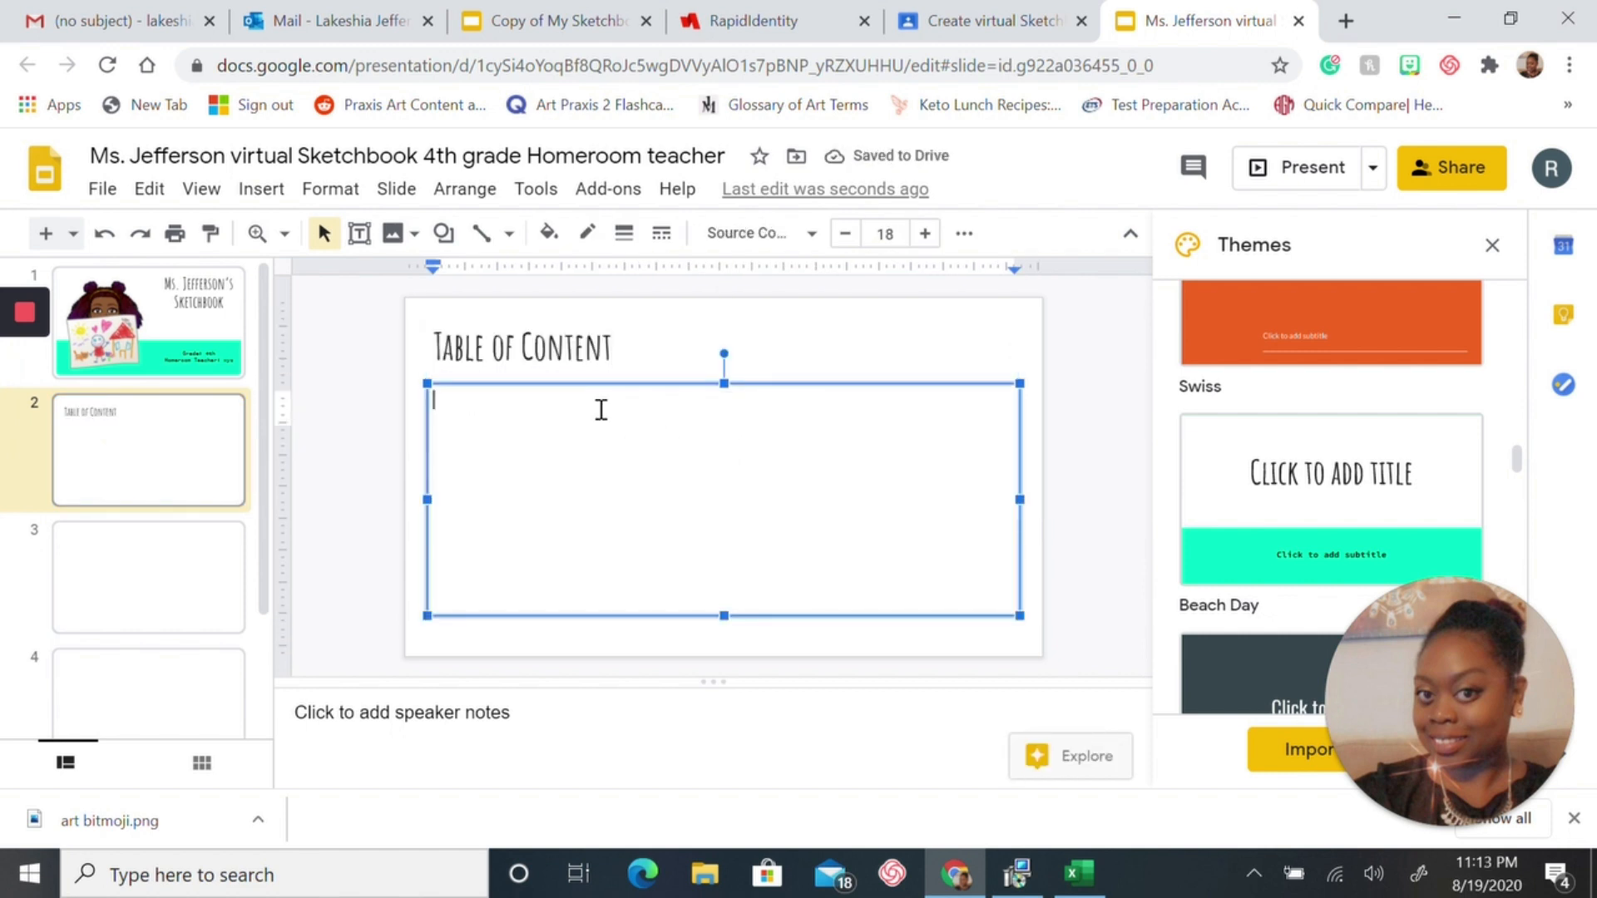
text(1.)
key(Return)
text(2.)
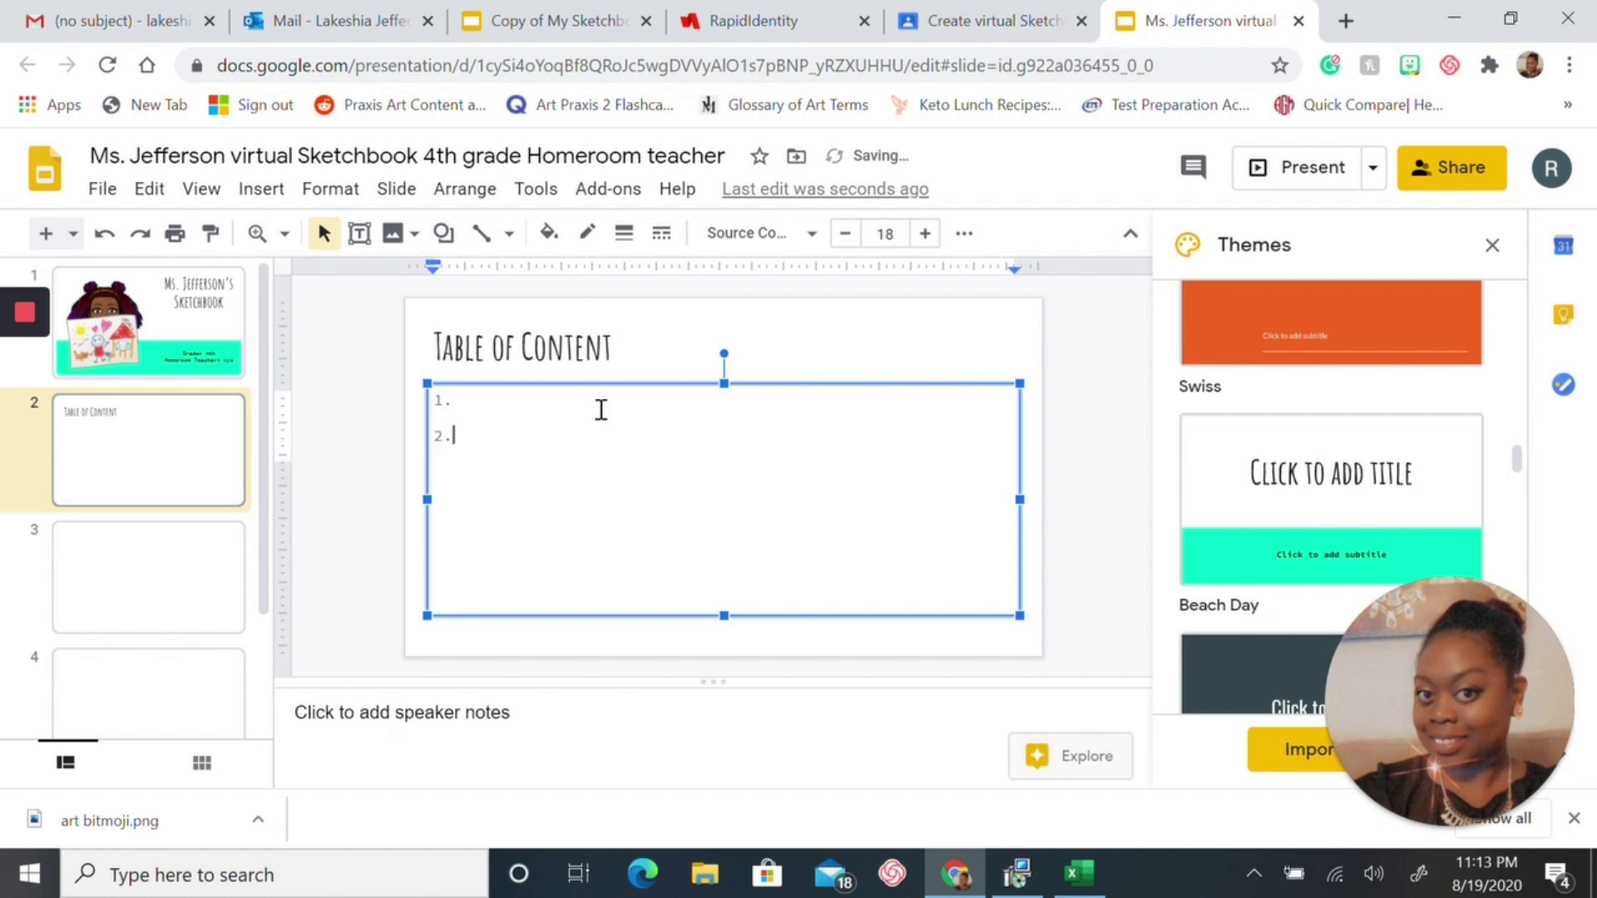
key(Return)
text(3.)
key(Return)
text(4.)
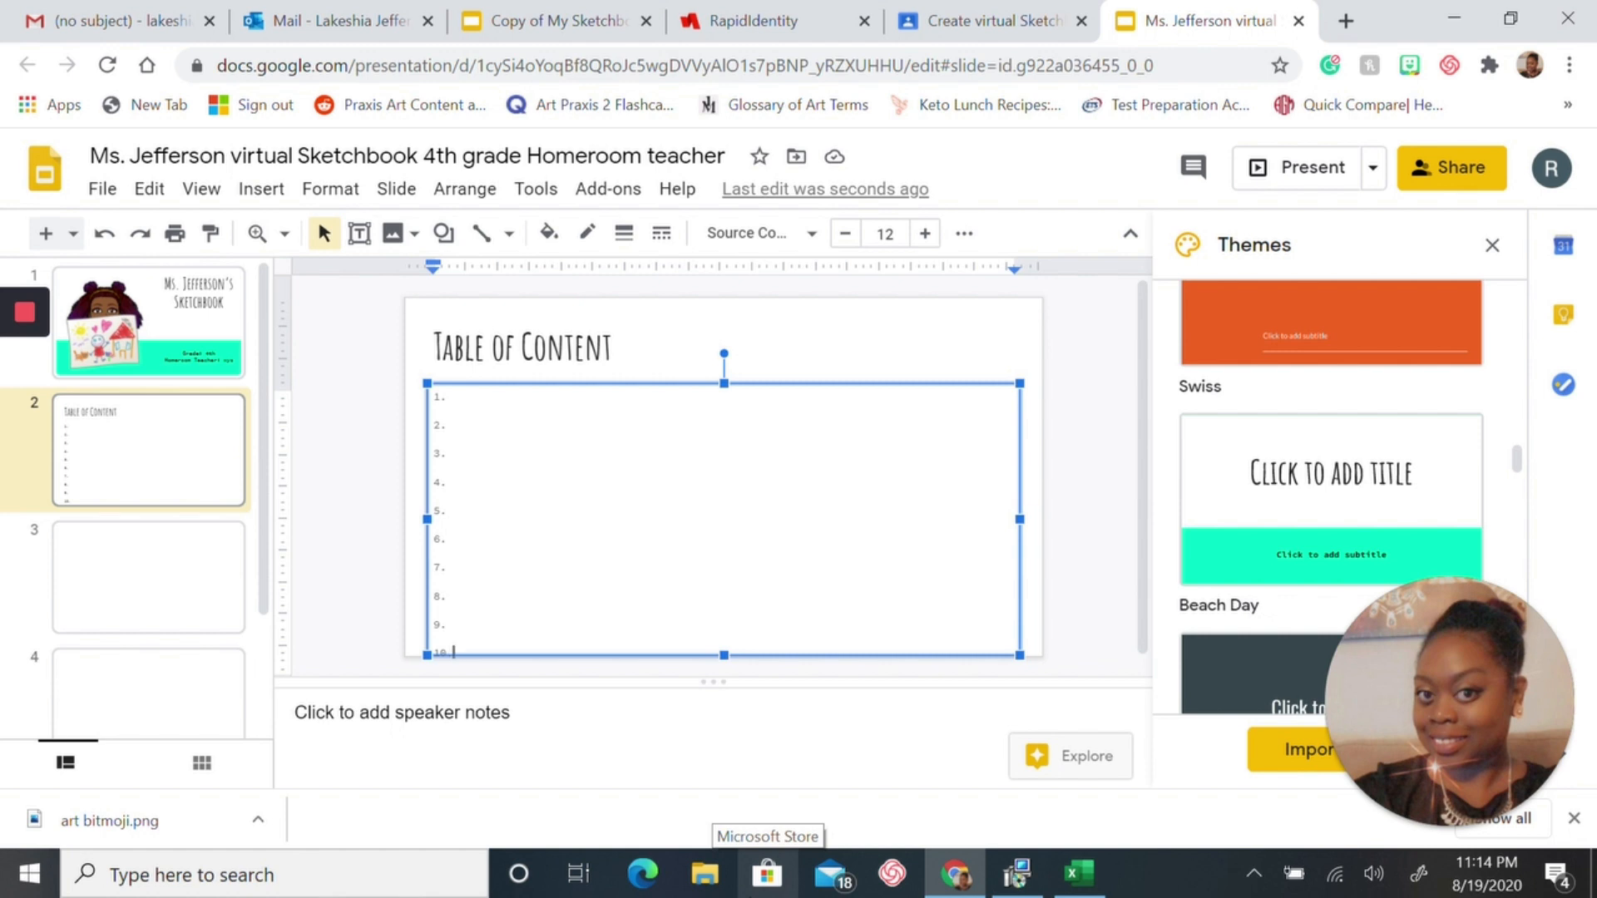
Fill in the first two table of content entries as "All about me" and "My Portfolio".
mouse_move(27, 414)
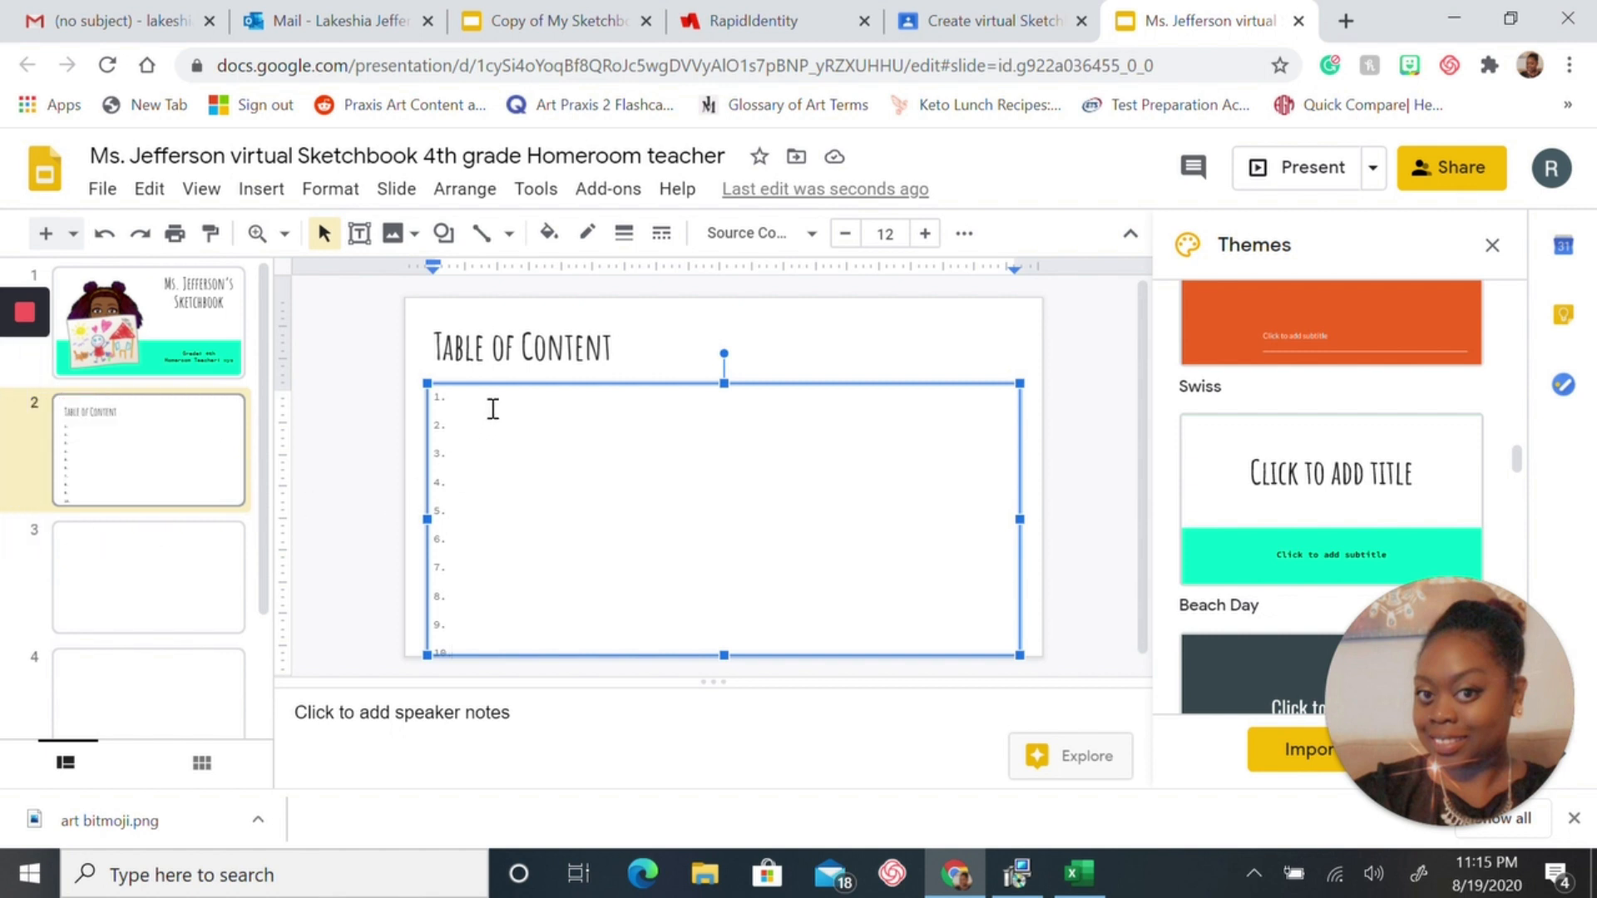
key(Tab)
text(Al)
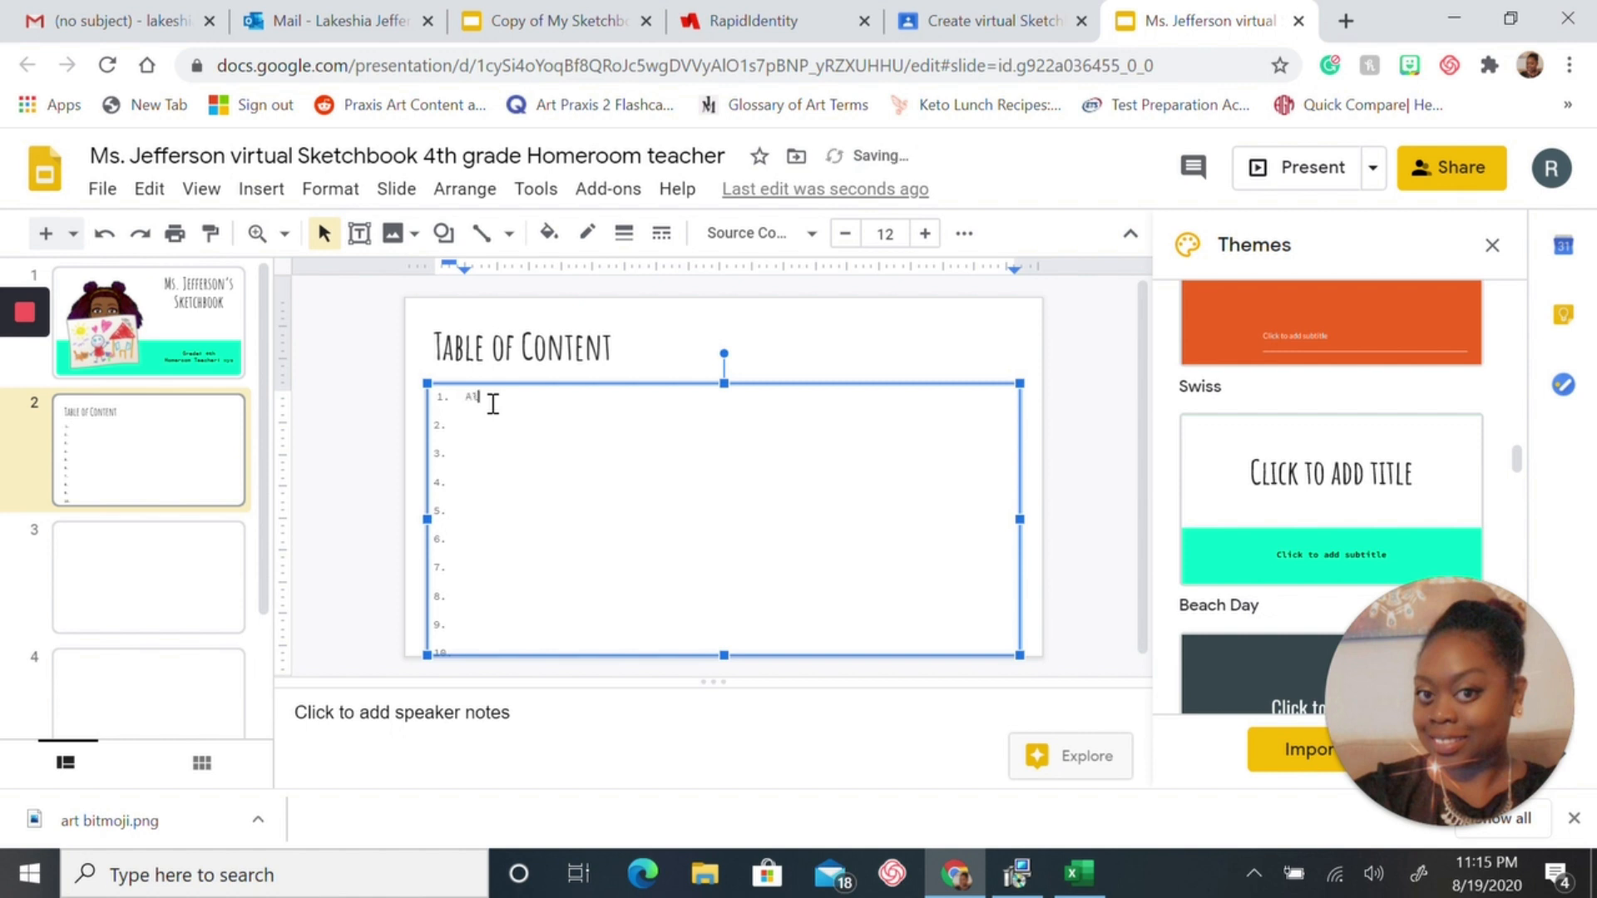
text(l about me)
click(503, 430)
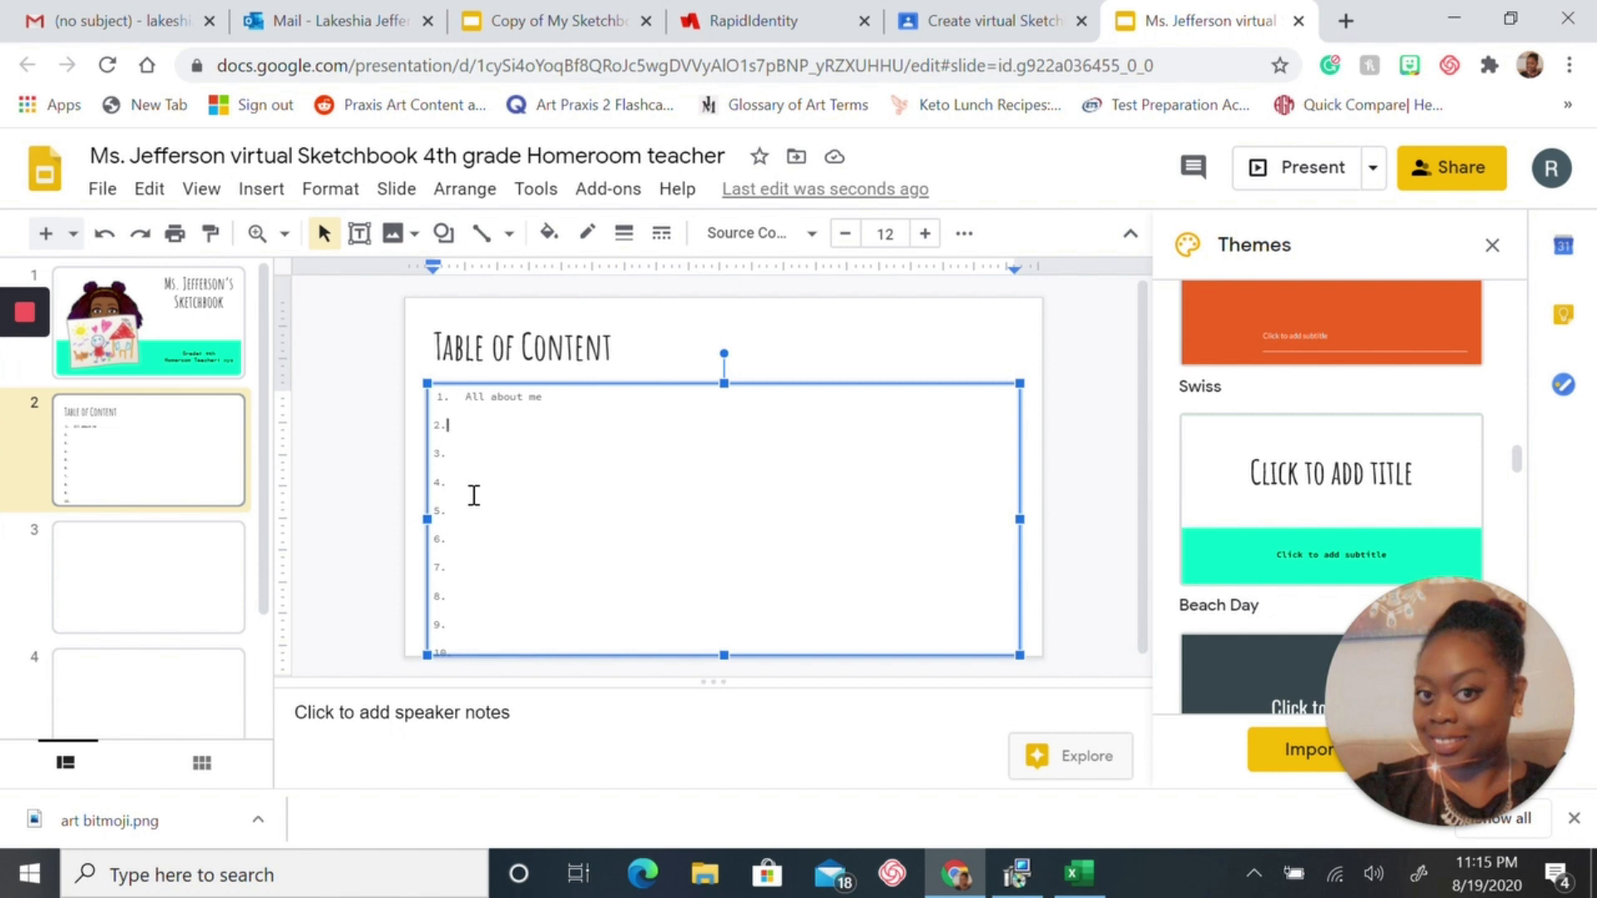
text(My )
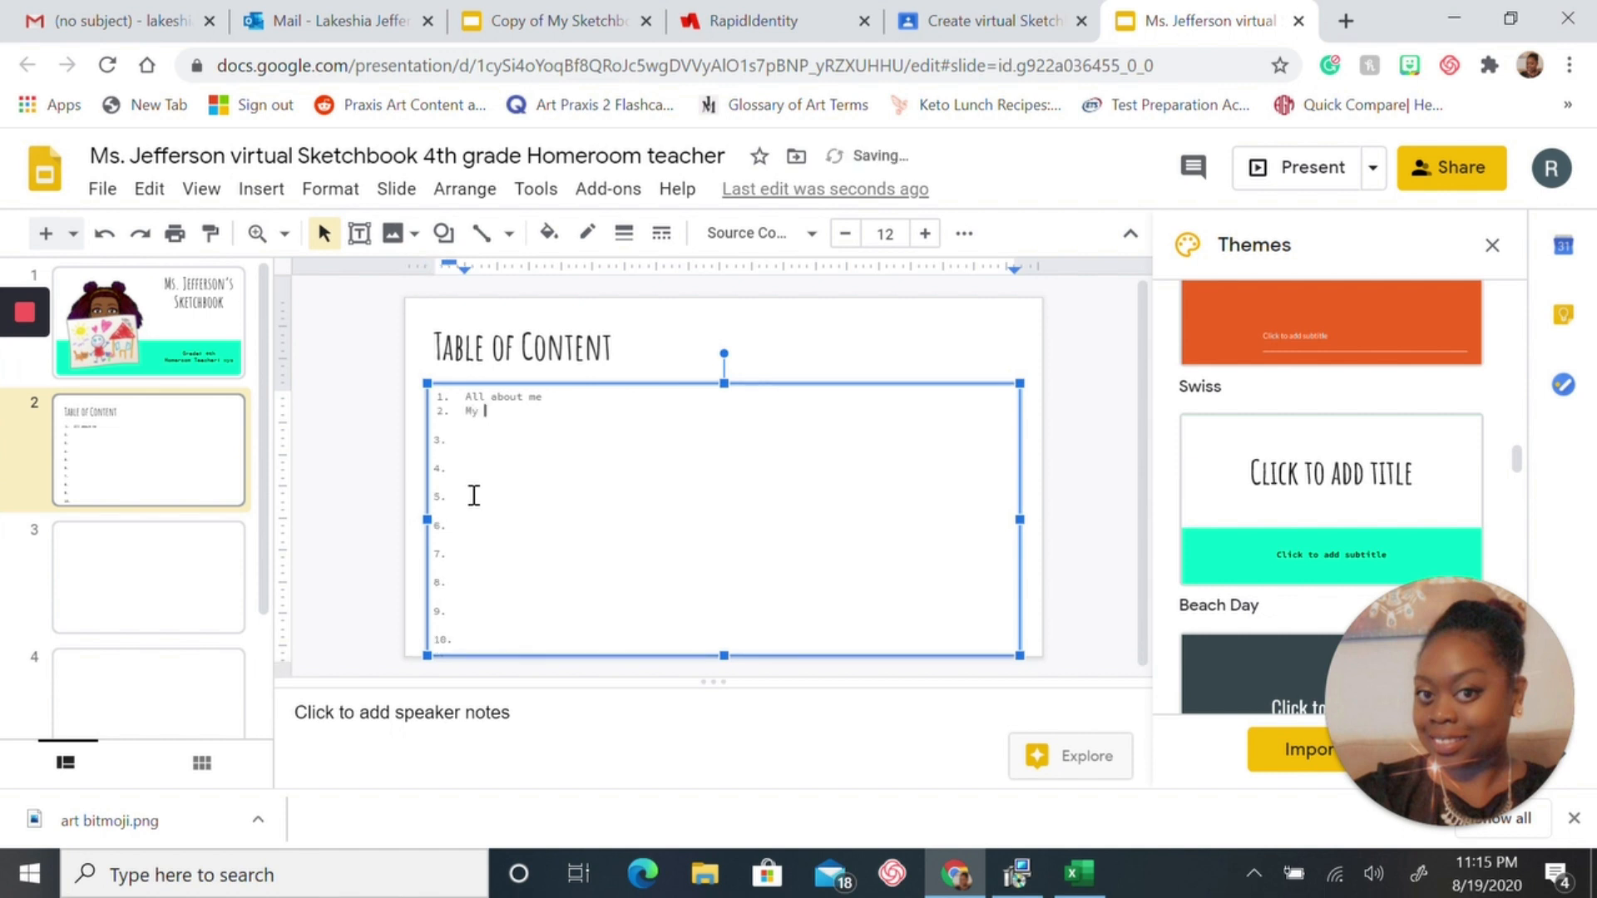
text(Portfolio)
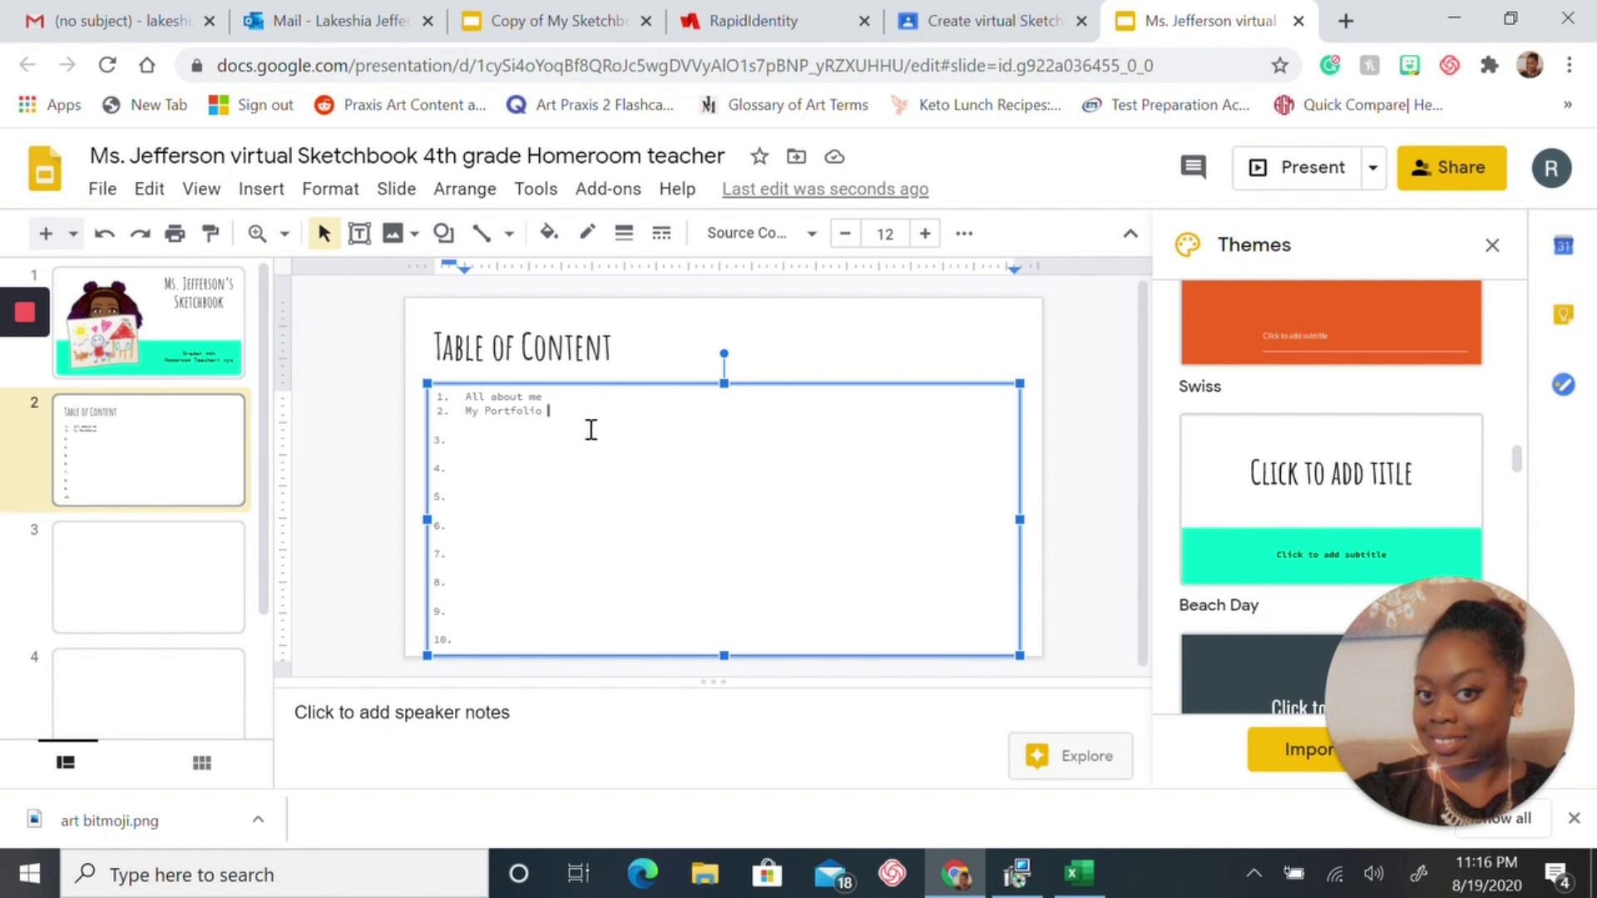
Add the third entry "What did I learn during the quarantine? Entry # 1" and number the blank lines below it 4 to 10.
key(Return)
text(What )
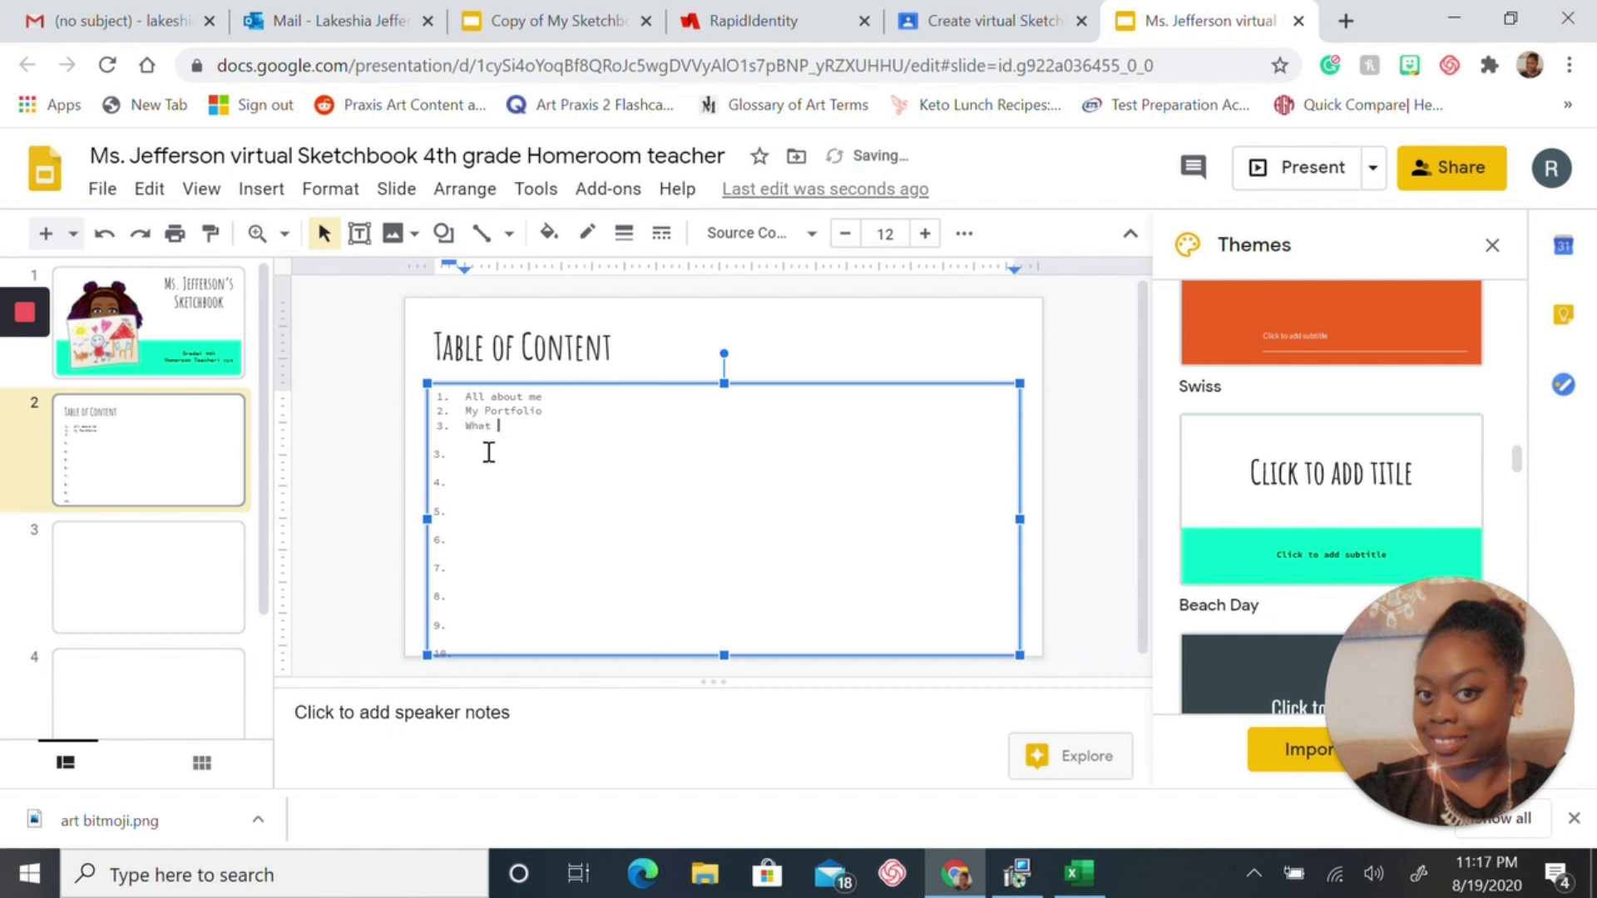
text(did I learn during the quarantine? E)
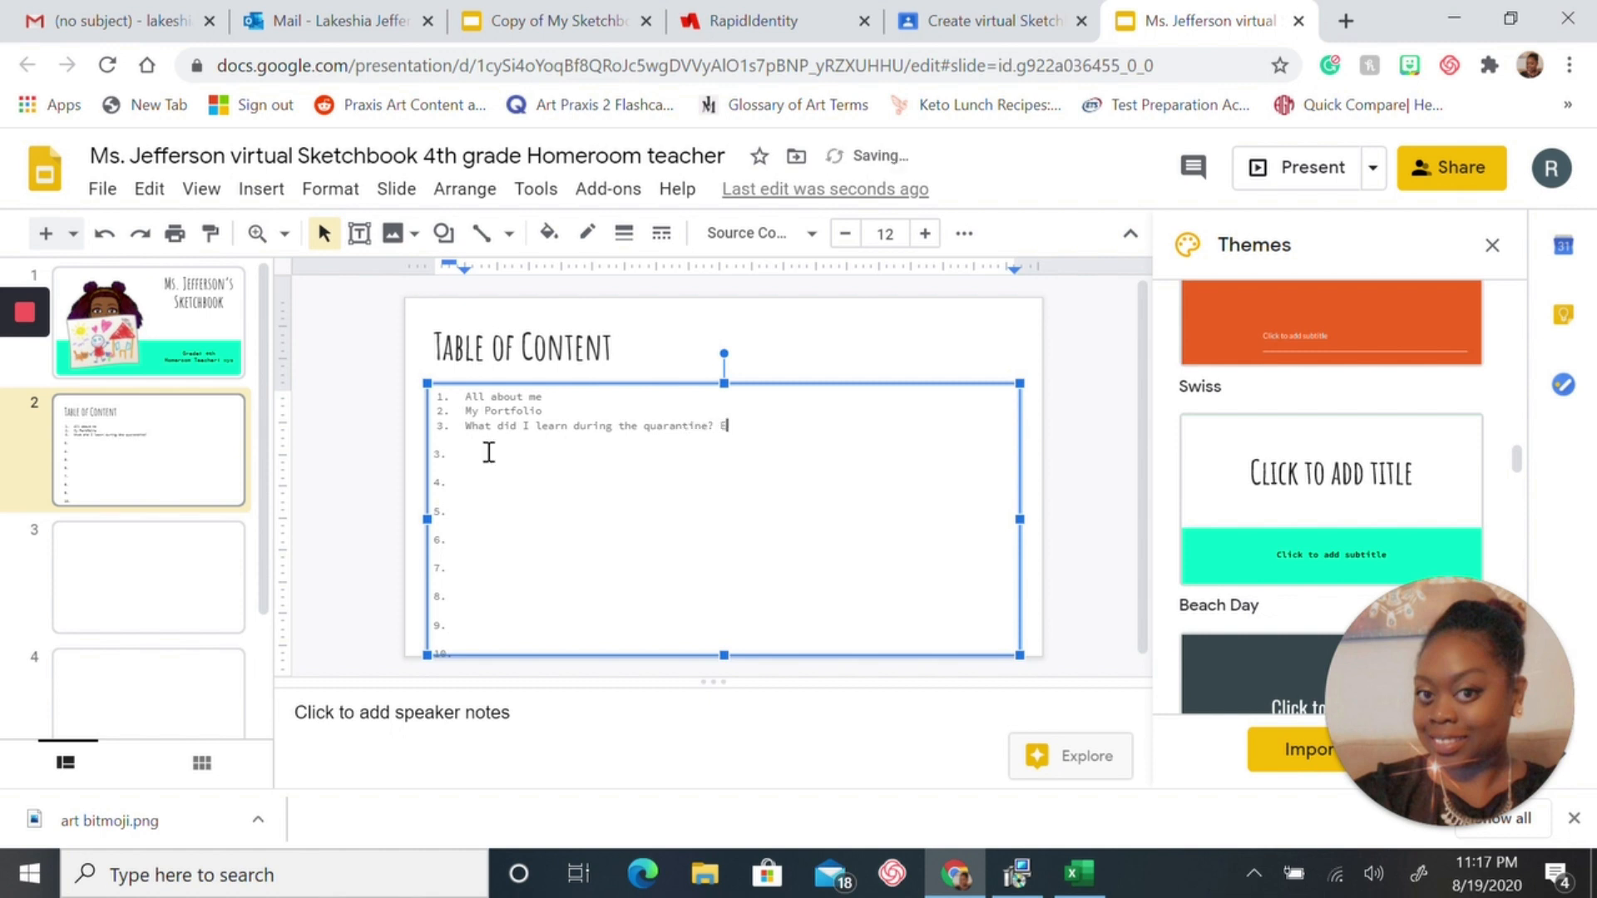
text(ntry # 1)
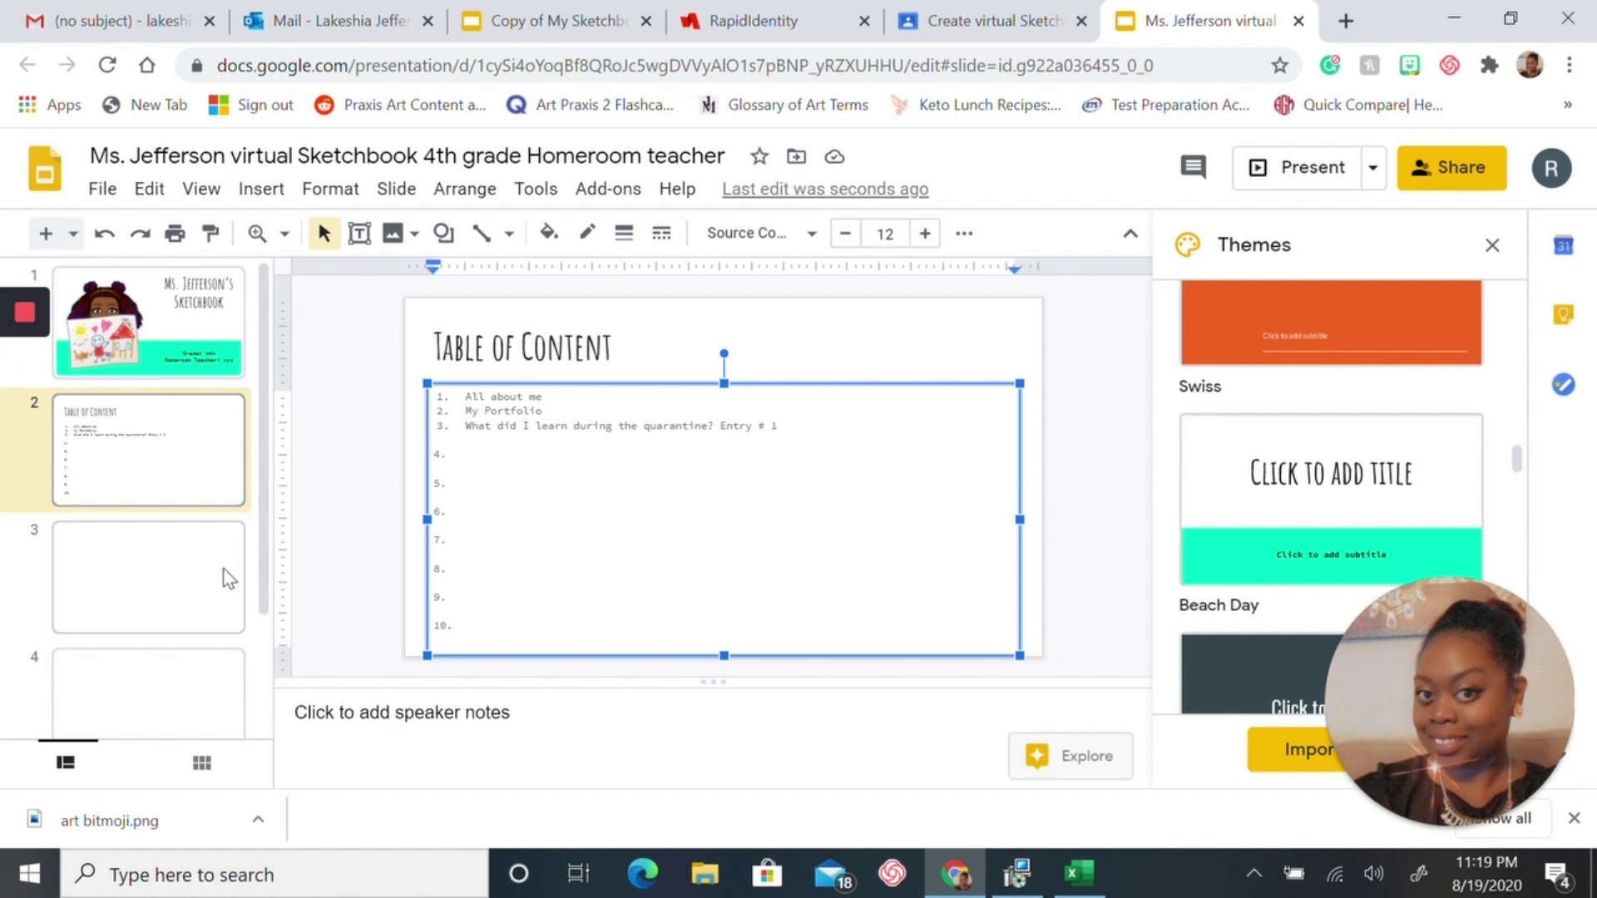
Title the third slide "All about me!".
click(167, 575)
click(657, 353)
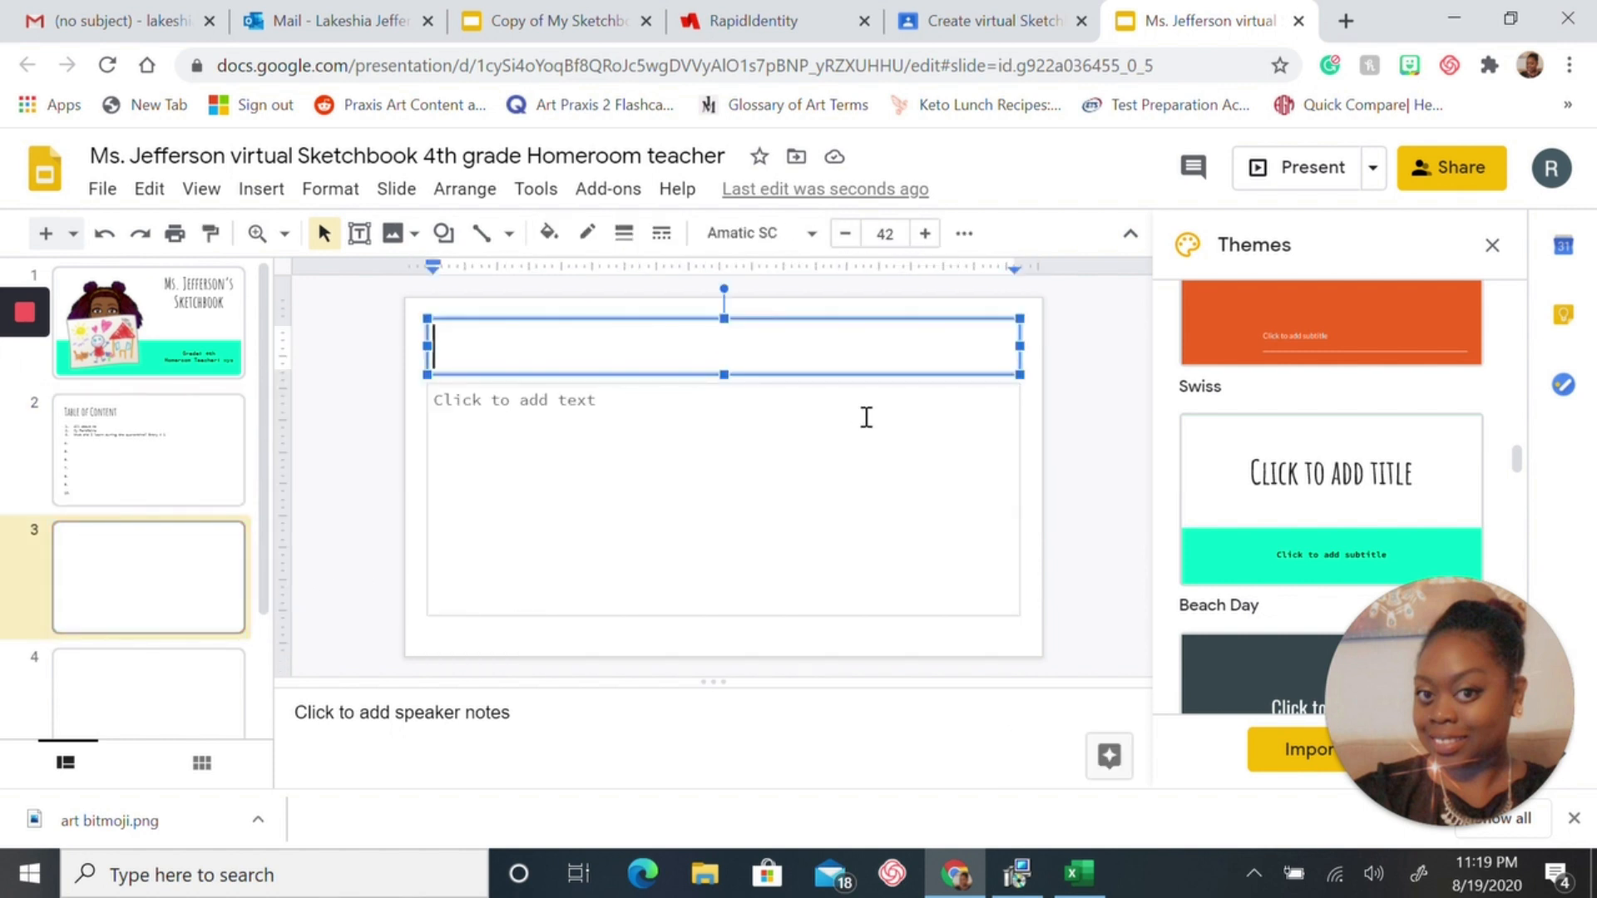
text(All About M)
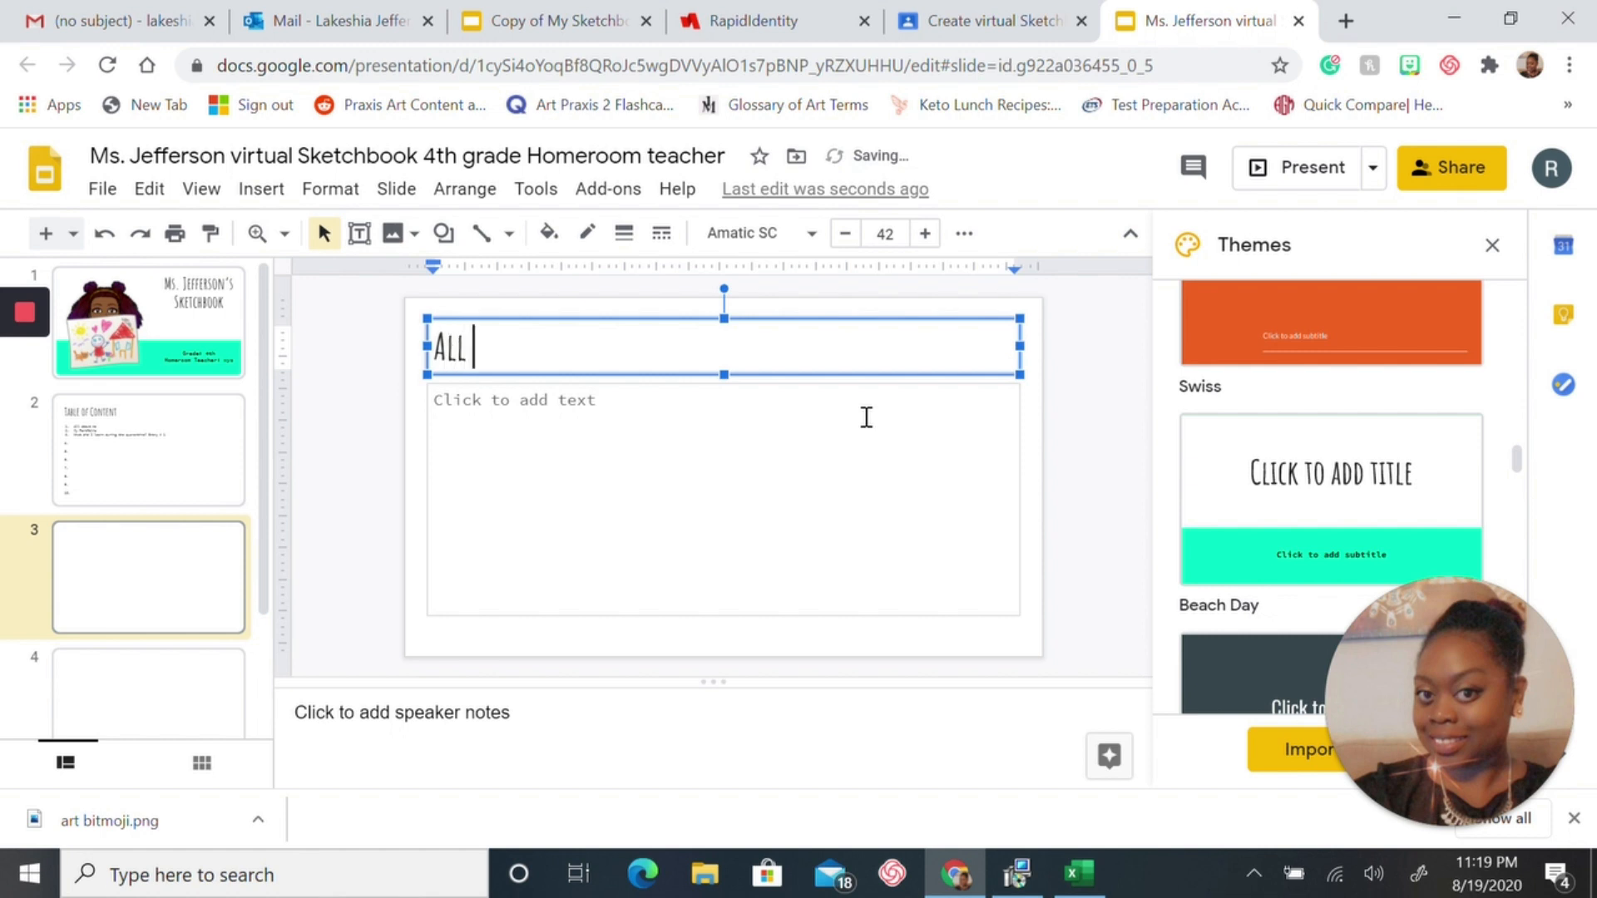
text(e)
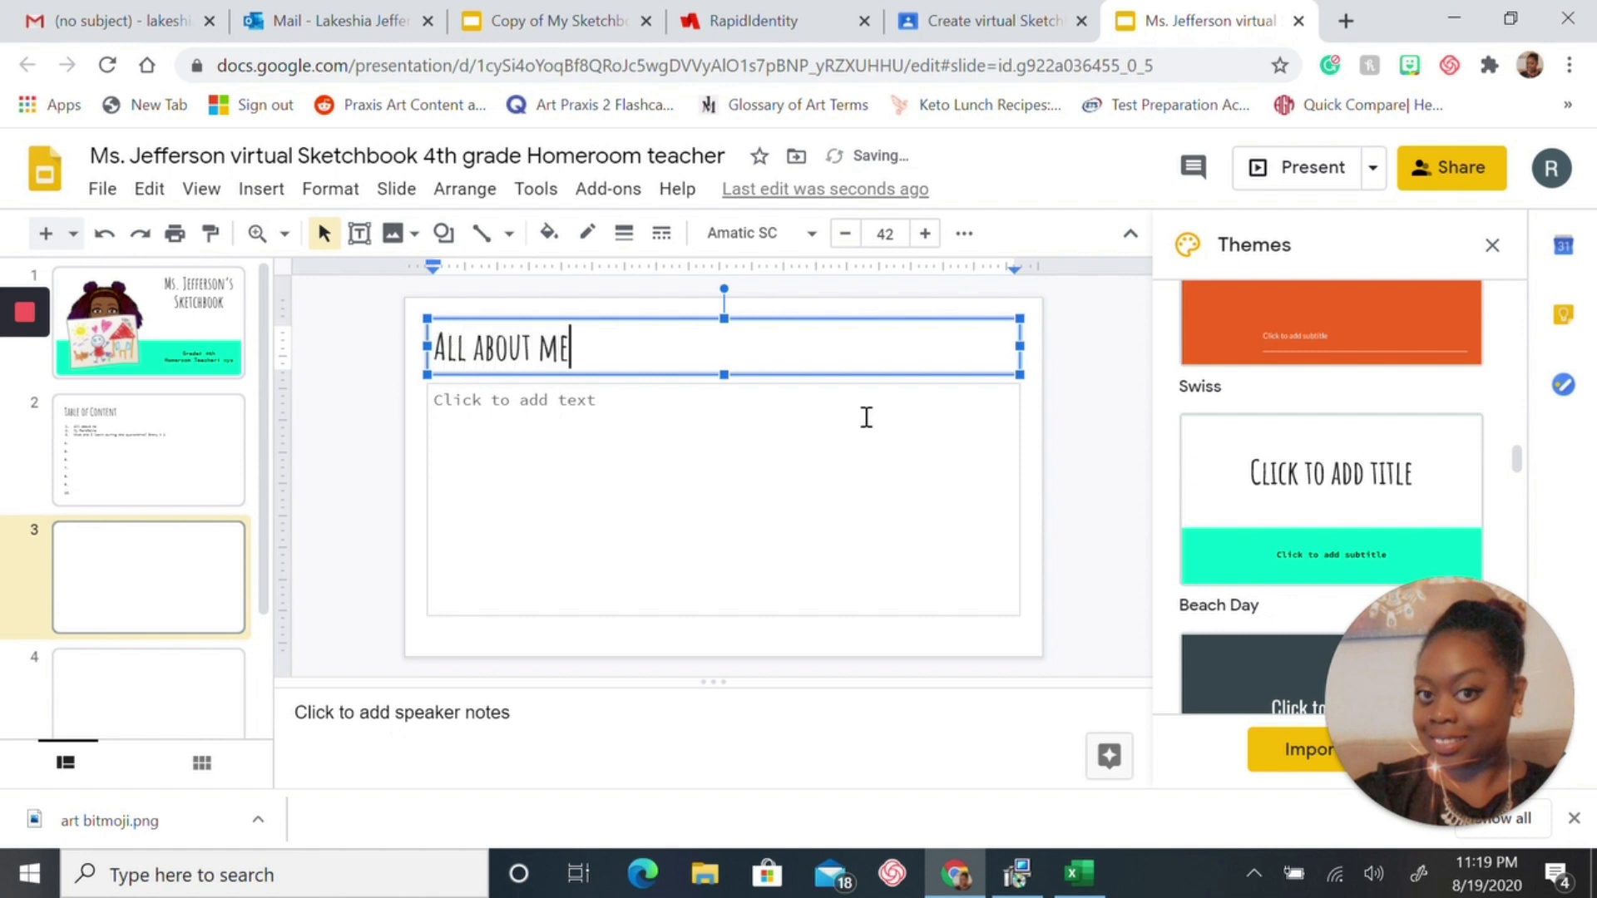
text(!)
Write list item 1, "When the quarantine is over I would love to go to the gym. Also, I ready to create beautiful artwork with my students.".
click(750, 474)
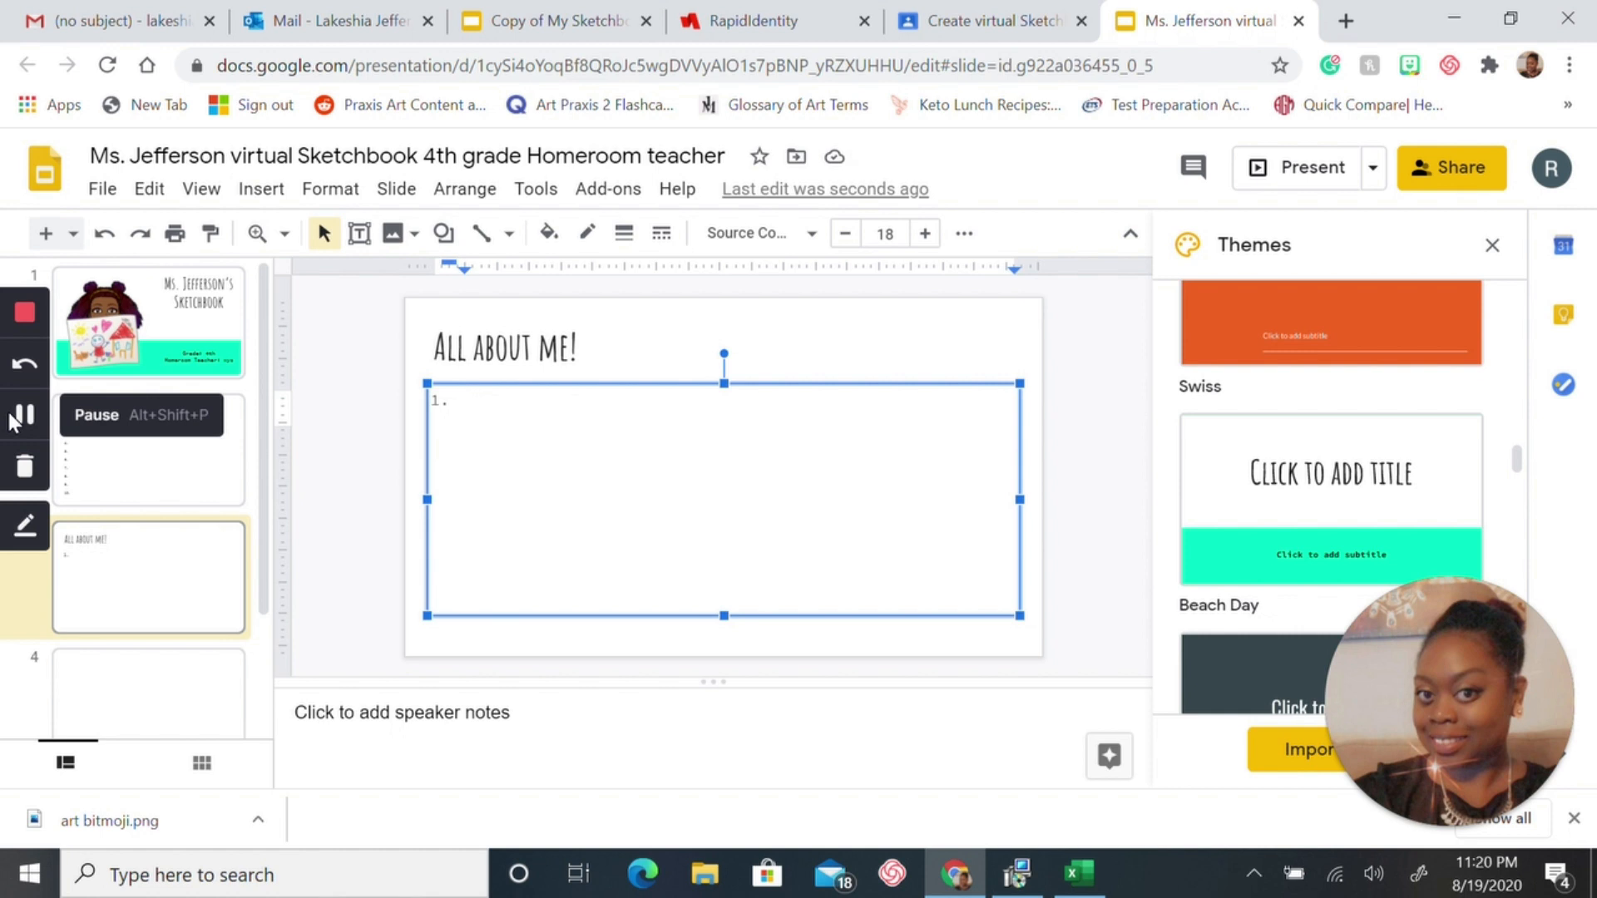
text(When the )
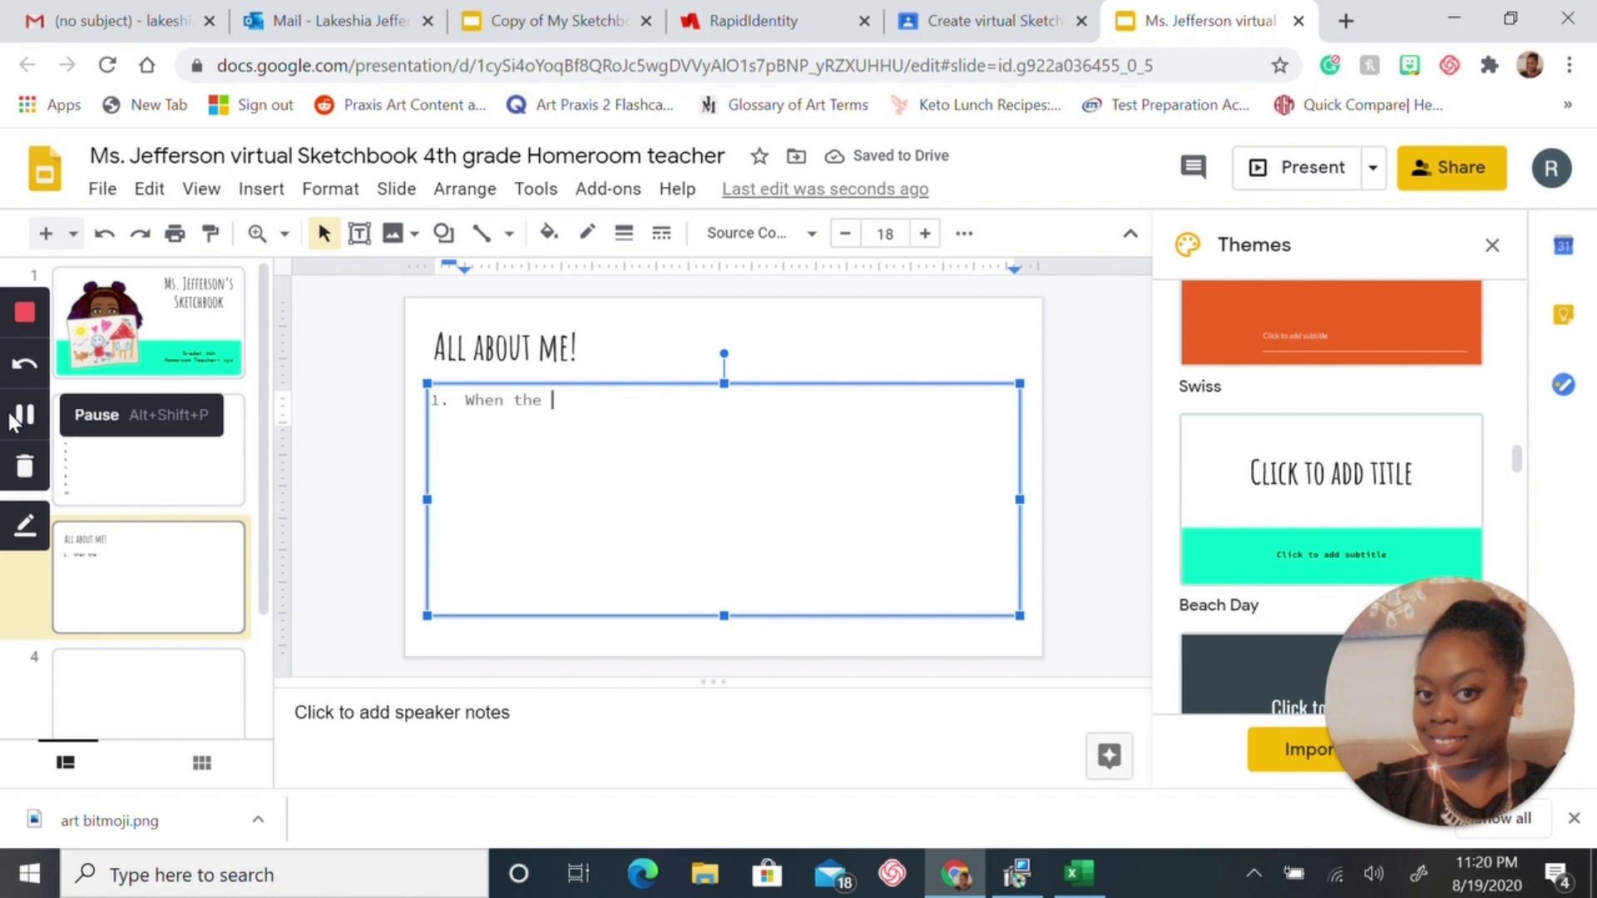
text(quarantine is over I would love to go to the gym.A)
key(BackSpace)
text(Also, I ready to create beautifu)
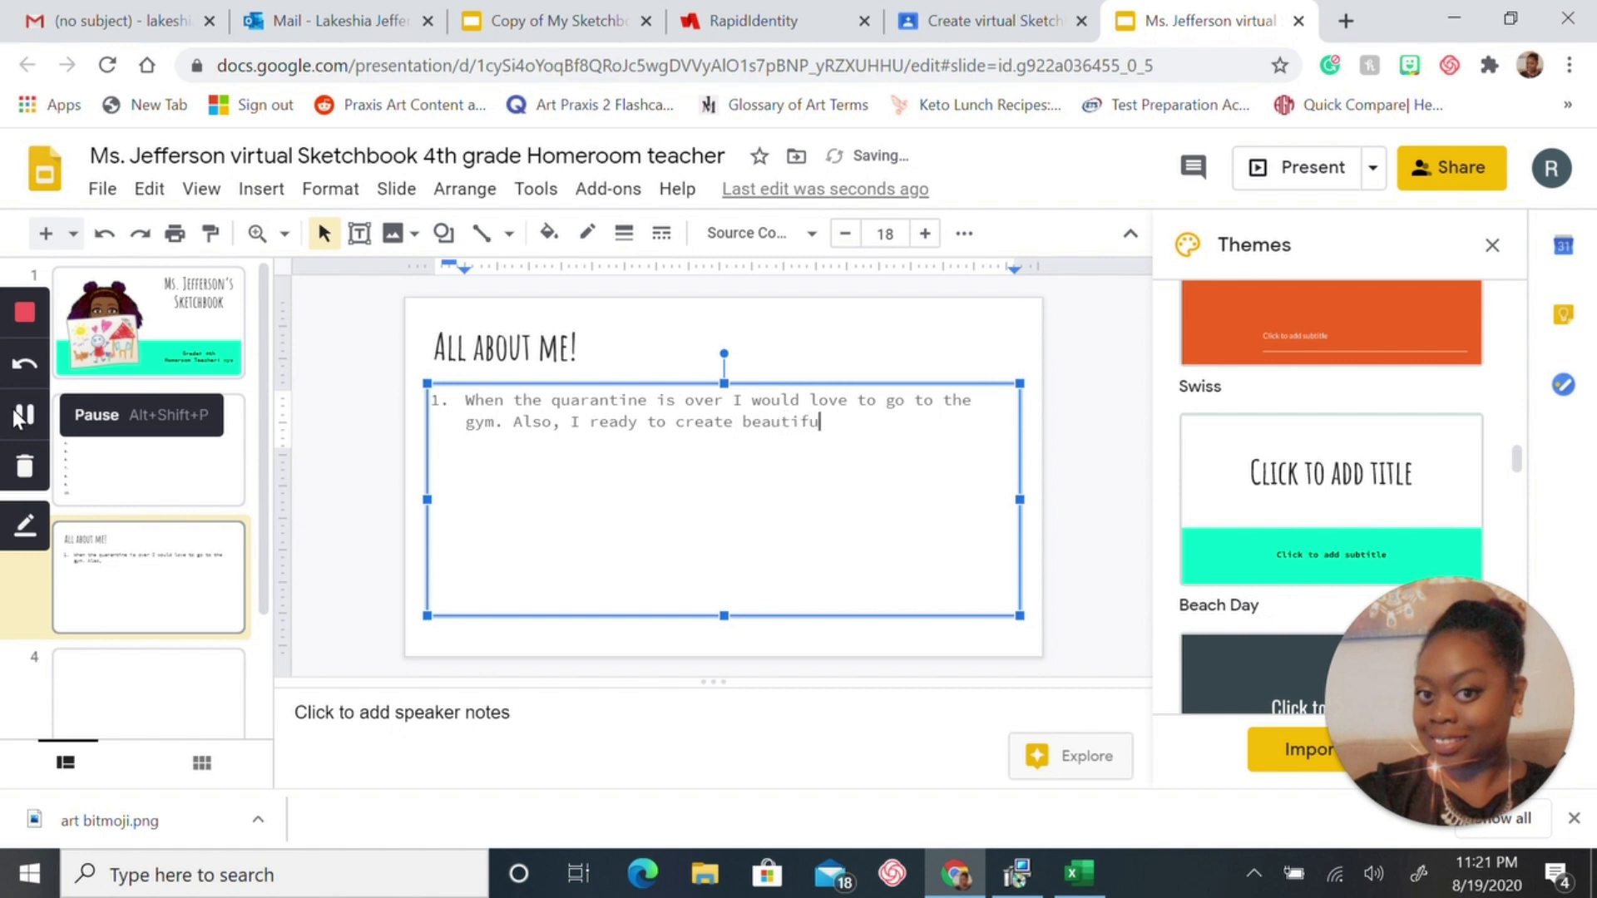
text(l artwork with my stud)
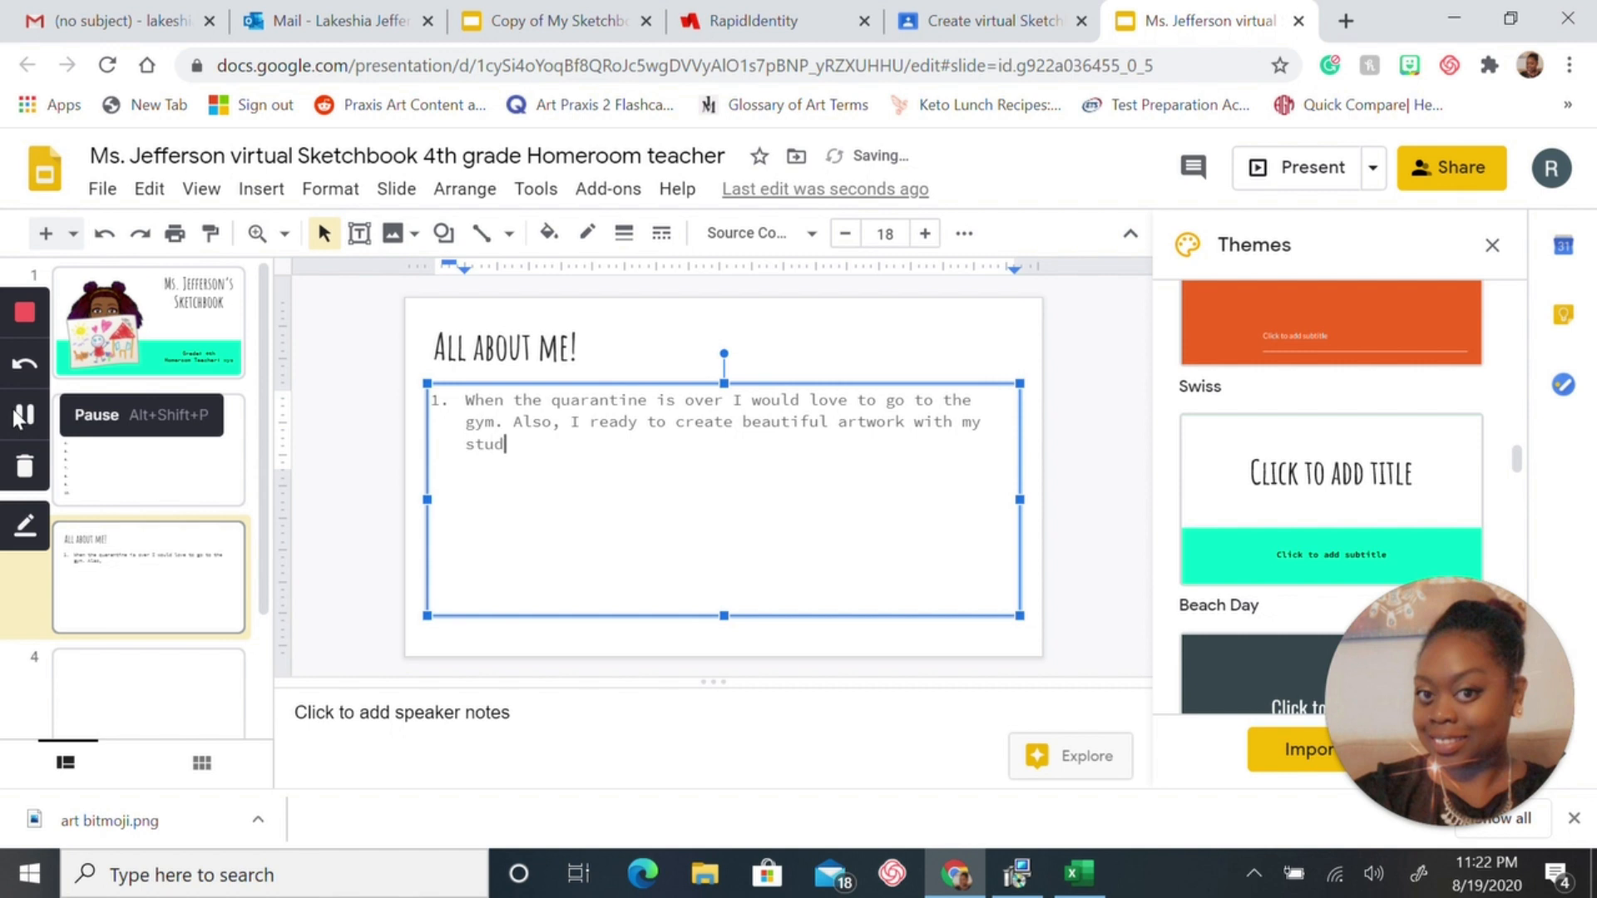
text(ents.)
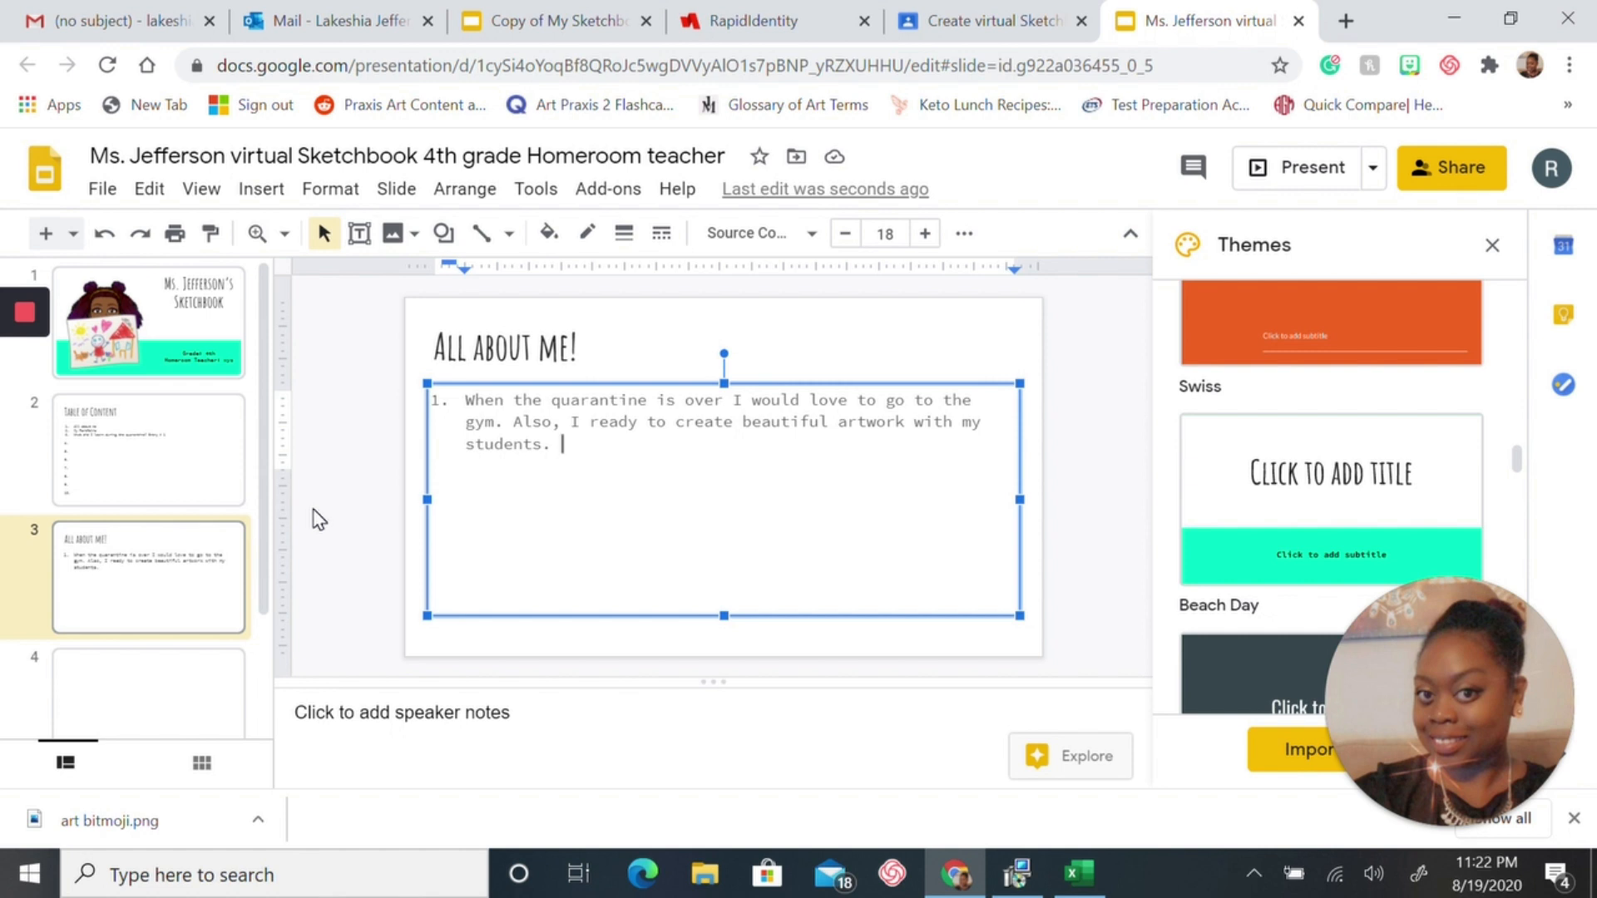
Add list item 2, "My favorite food to eat is any entree from Alpaca.".
key(Return)
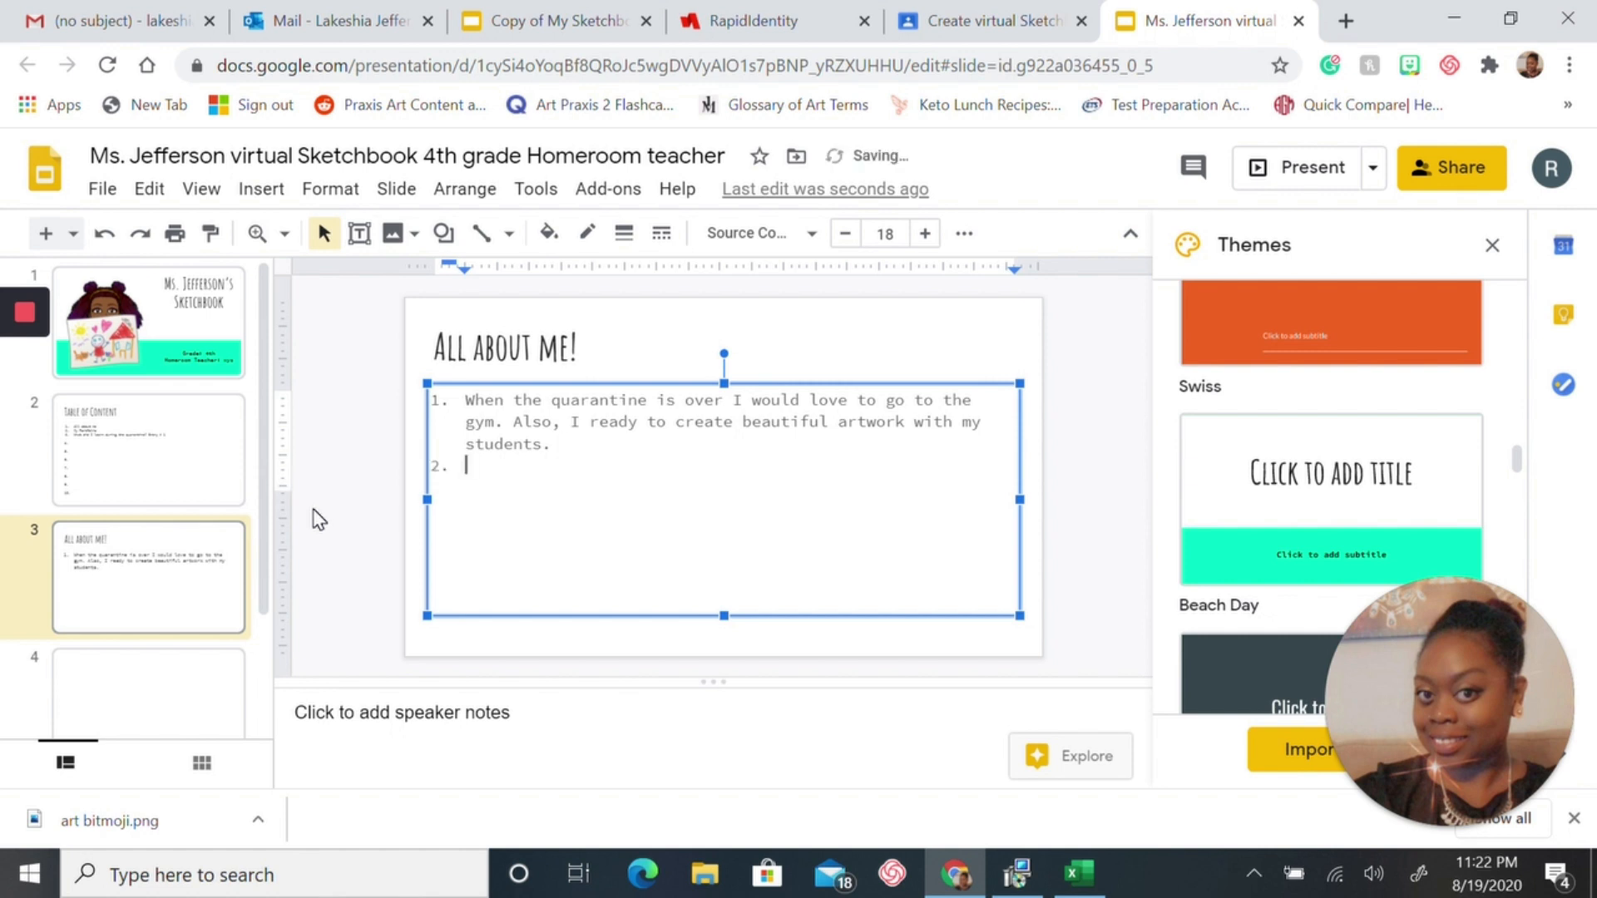
text(My favorite food to eat is any entree from Alp)
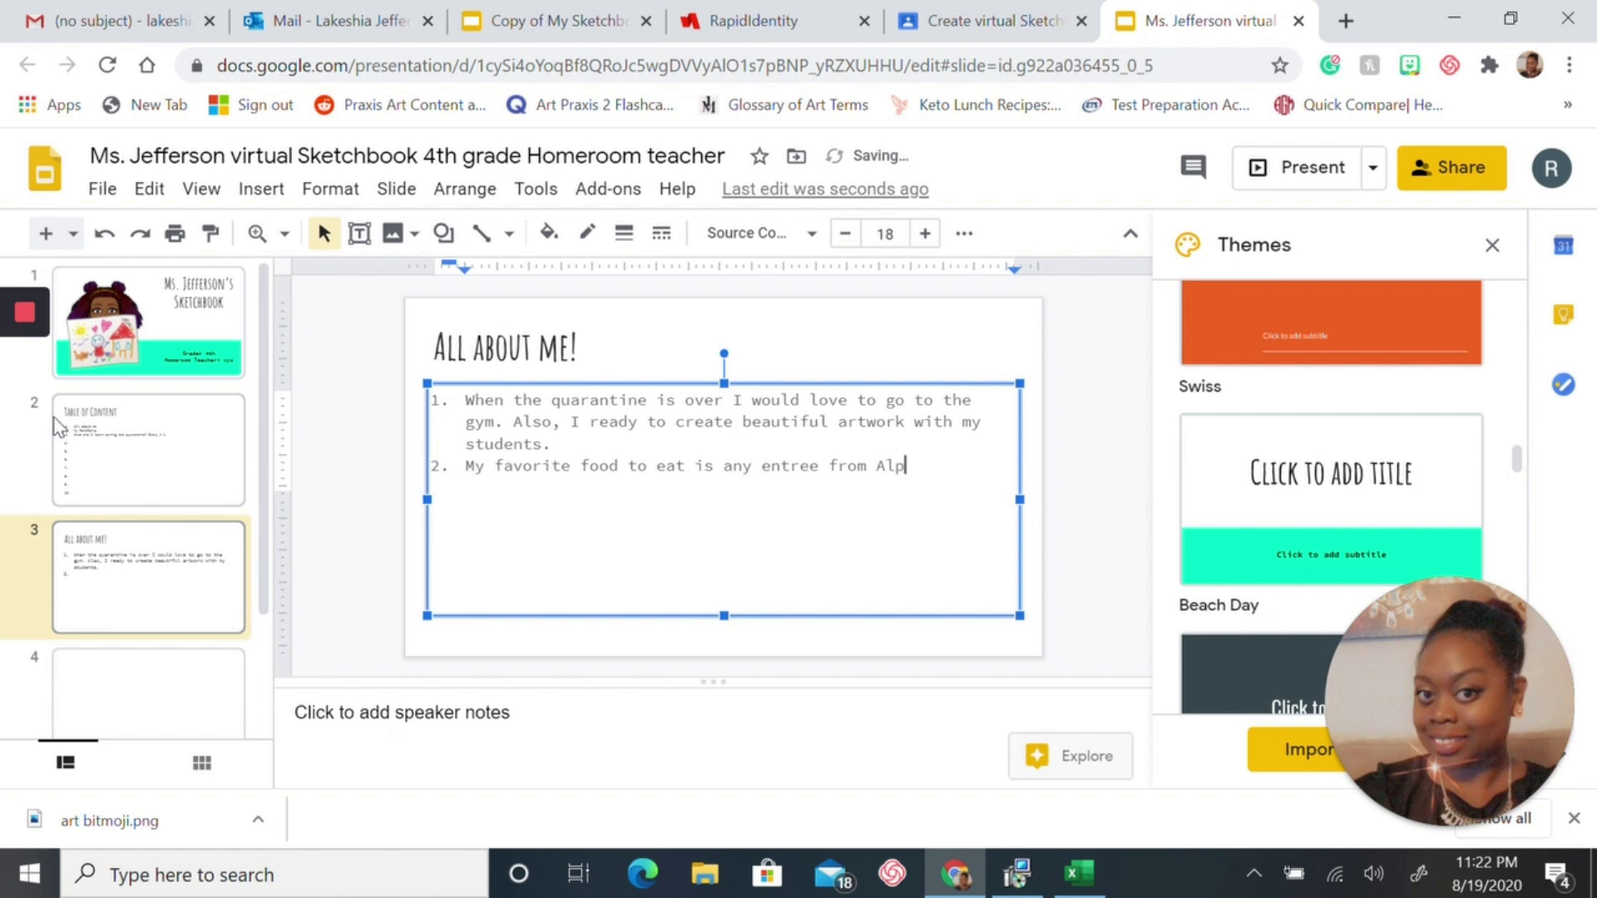
text(aca.)
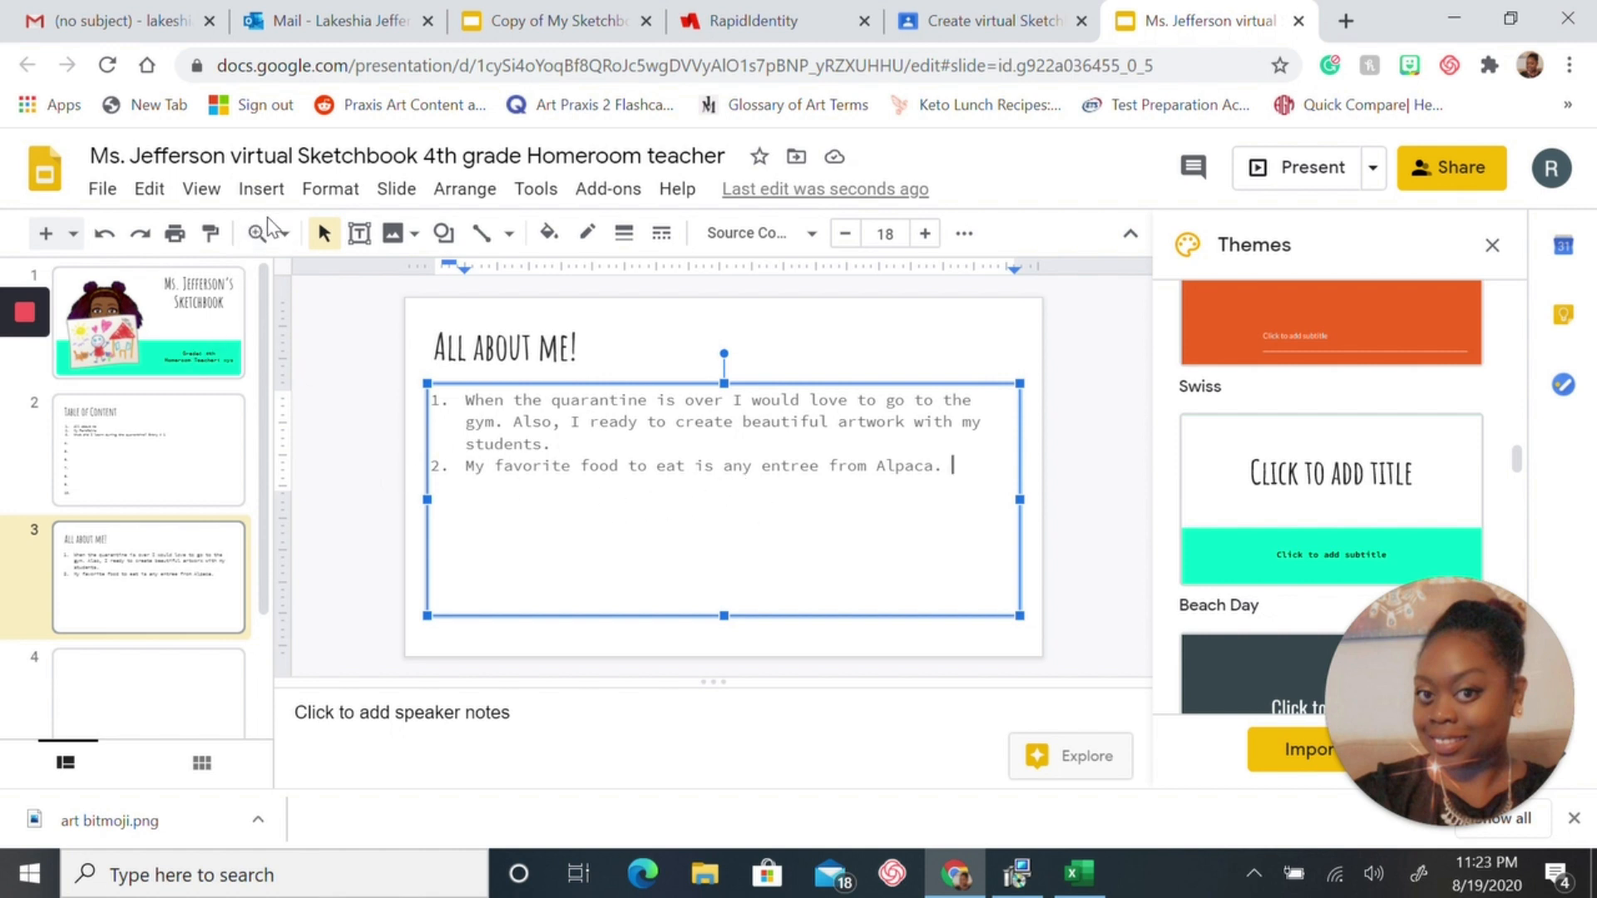
Search the web for Alpaca Peruvian charcoal chicken images and insert the picture of roasted chicken with fries on the All about me! slide.
click(262, 193)
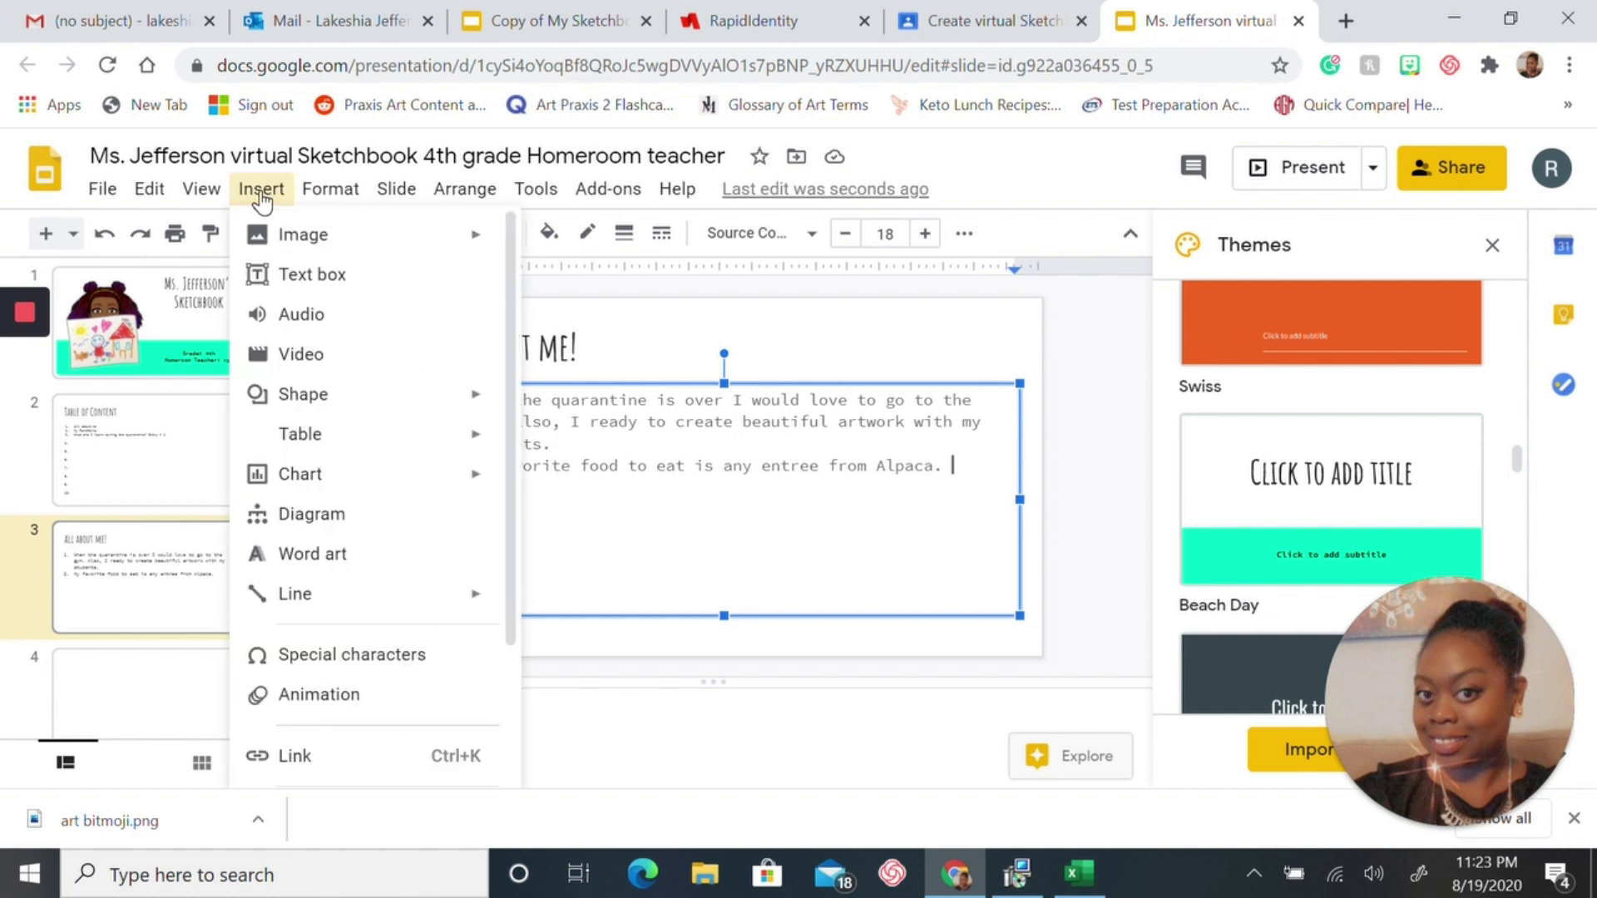
mouse_move(303, 236)
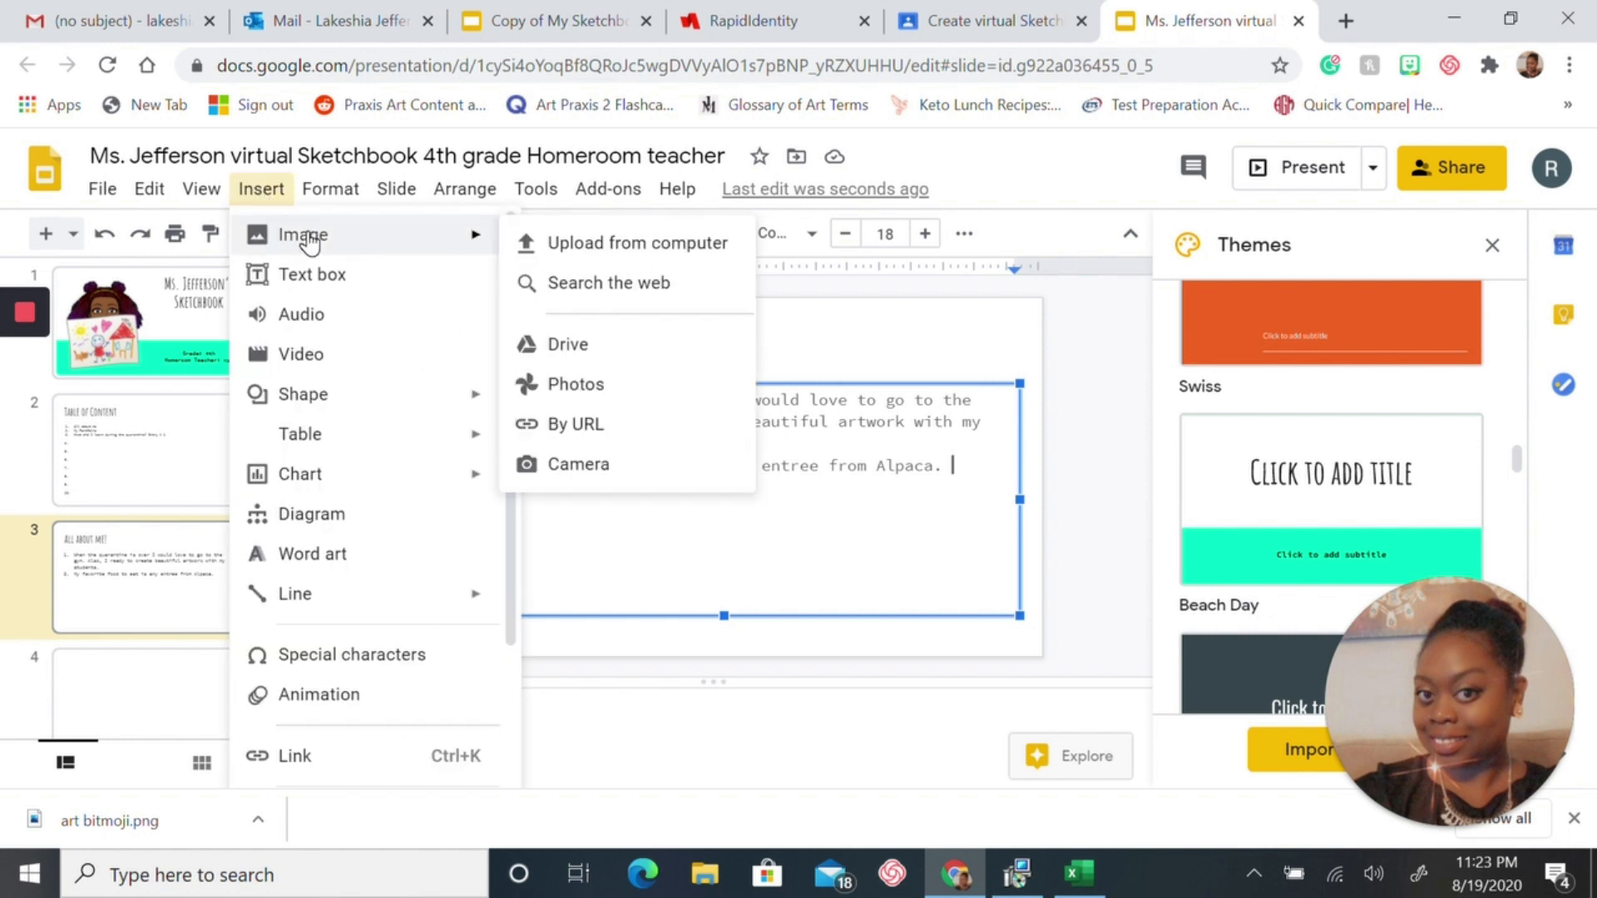
click(656, 286)
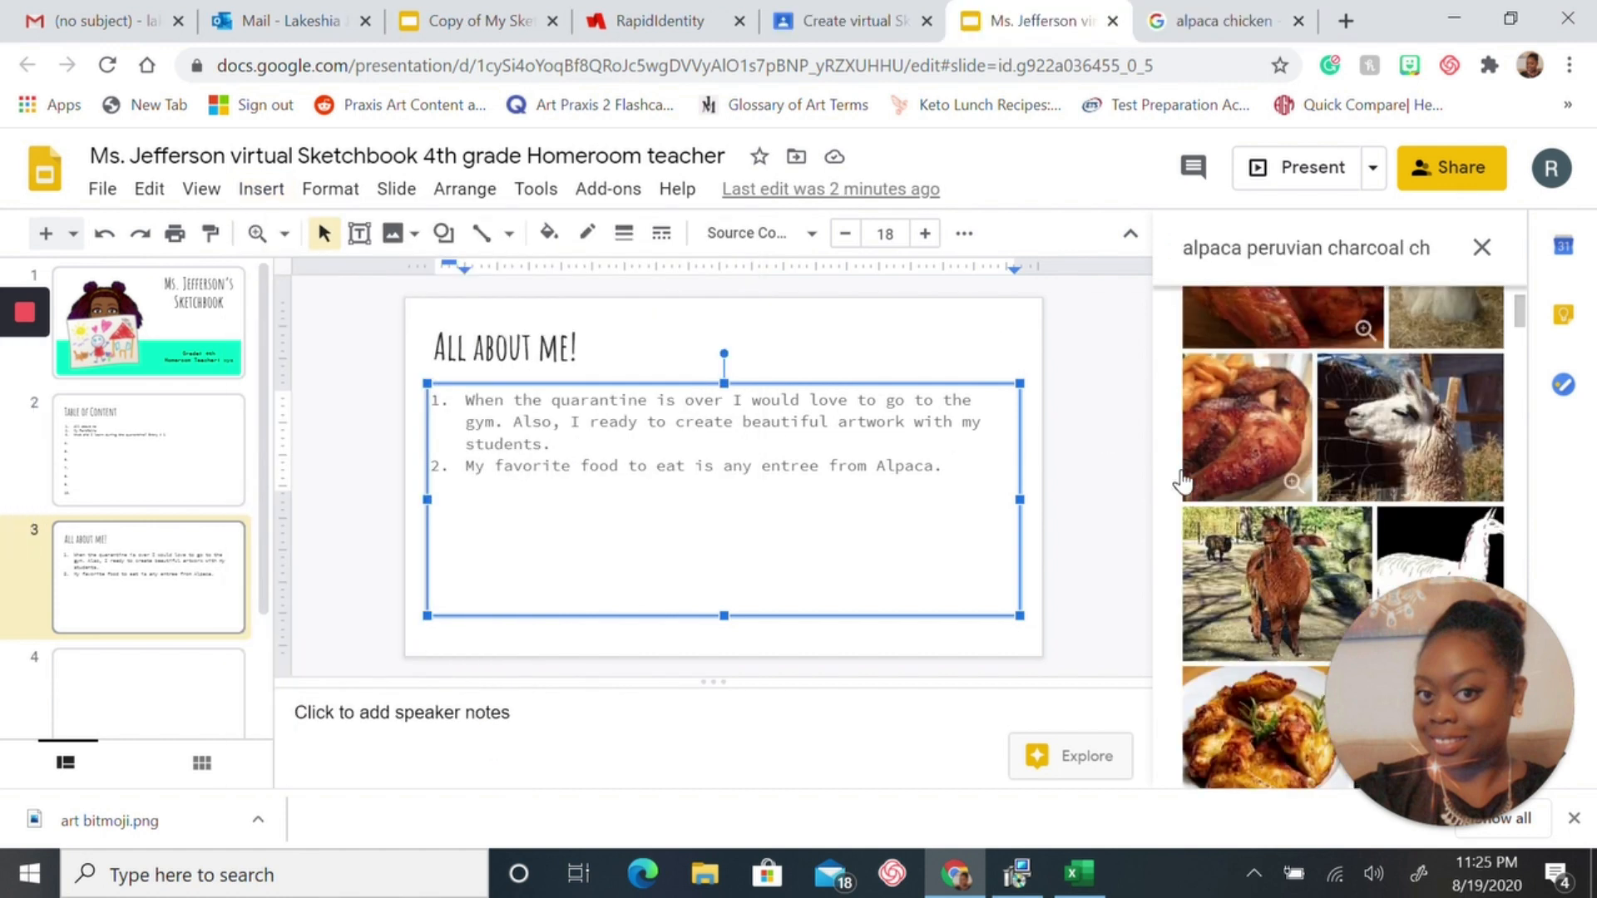
click(1240, 446)
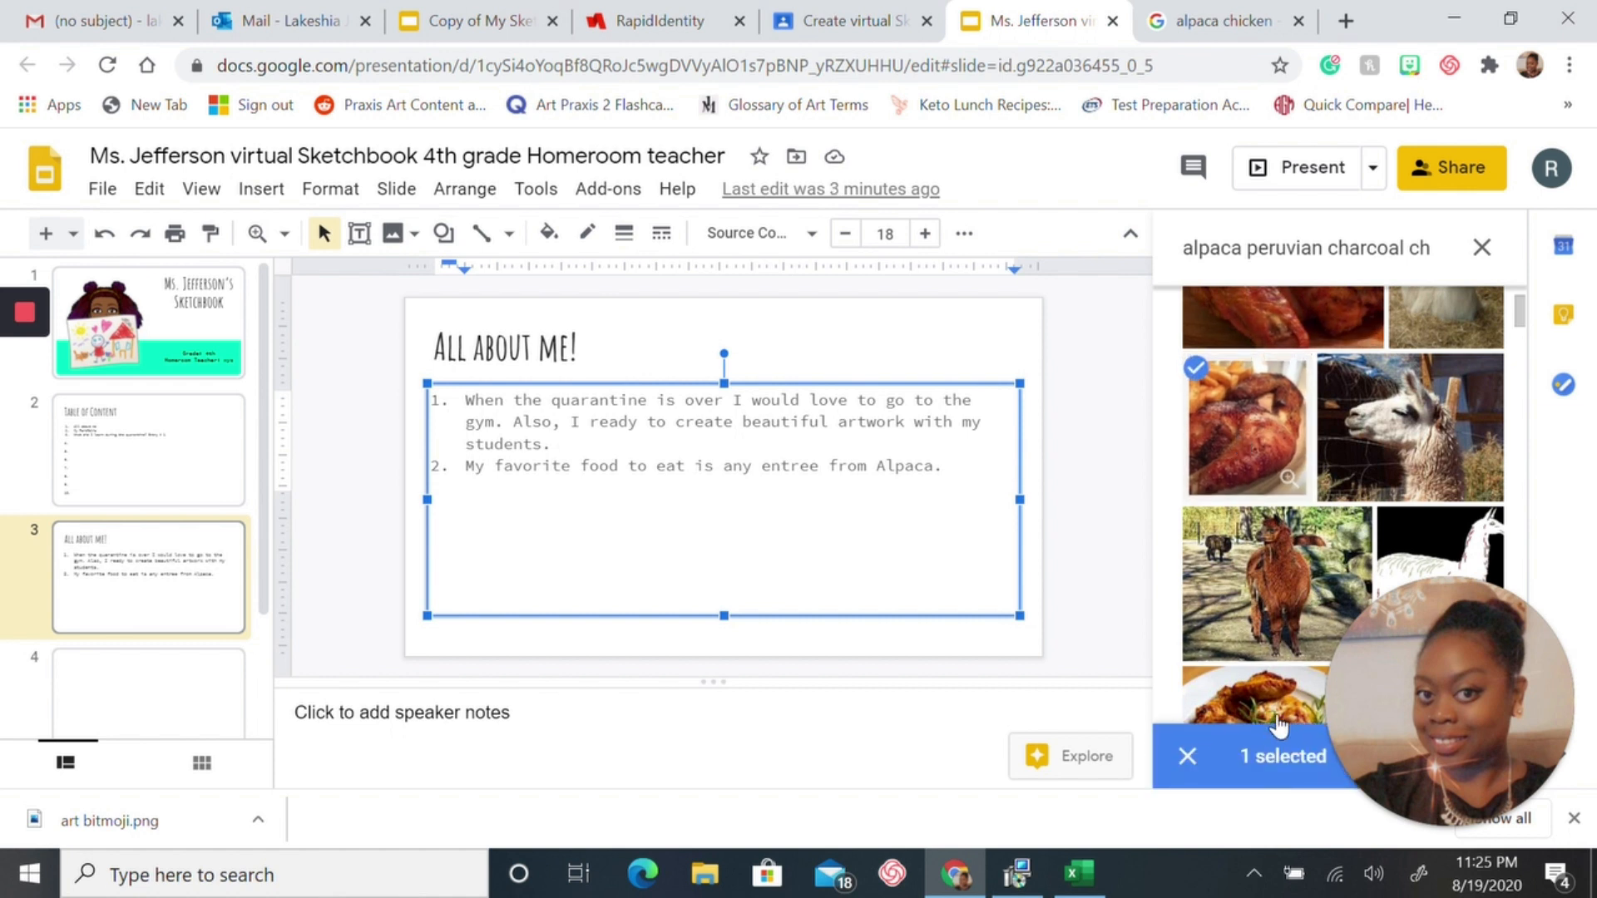
drag(1445, 672, 1003, 748)
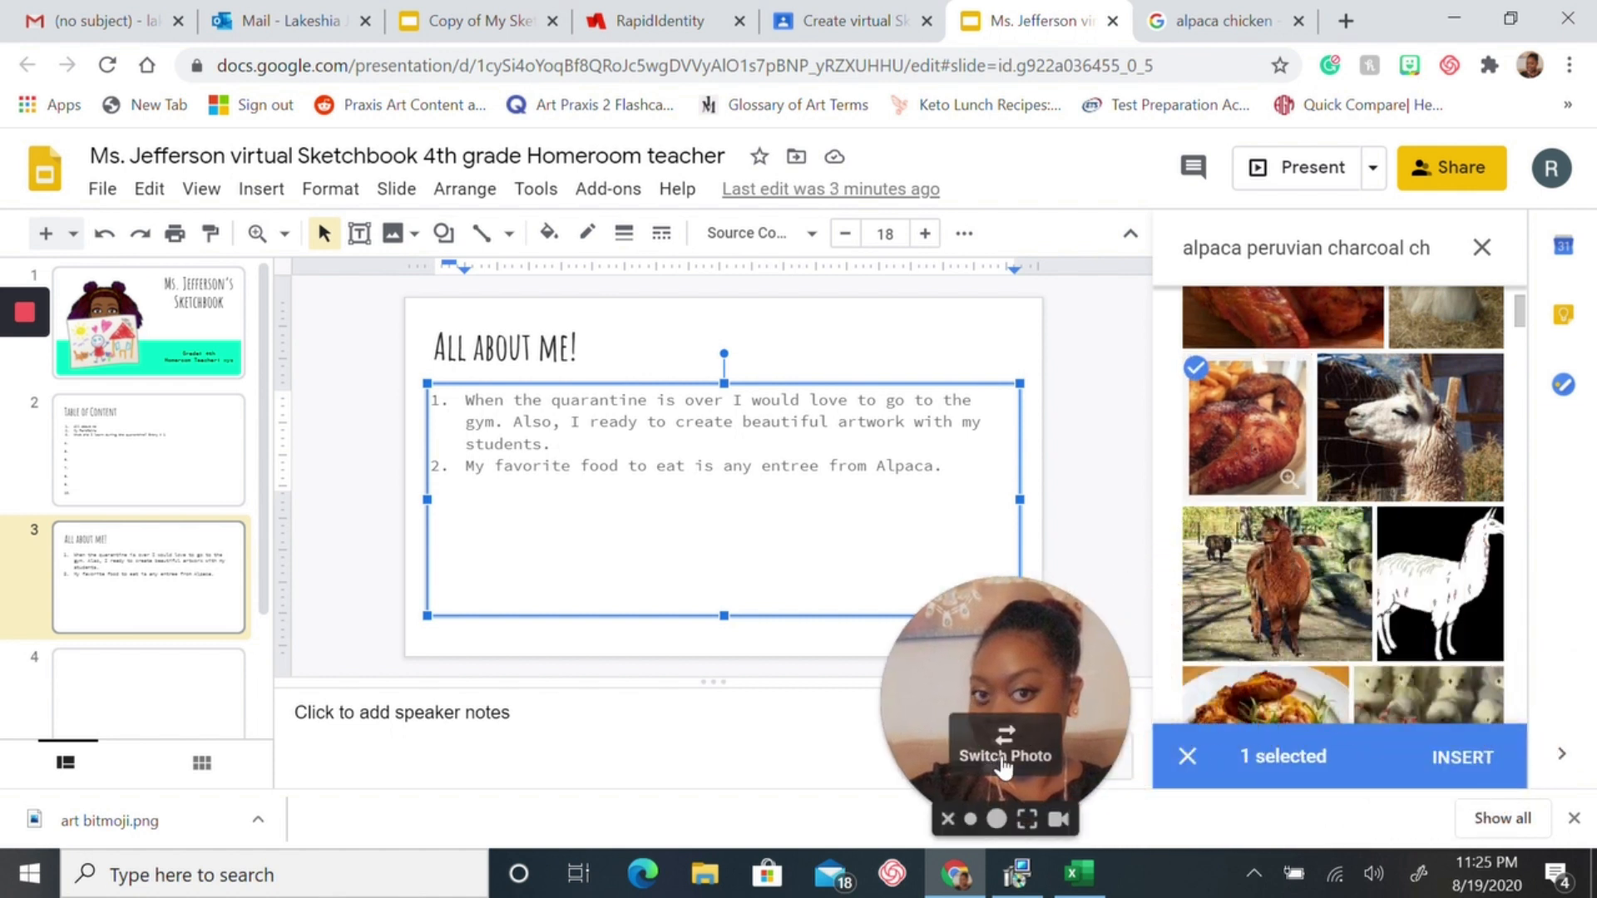
click(1468, 759)
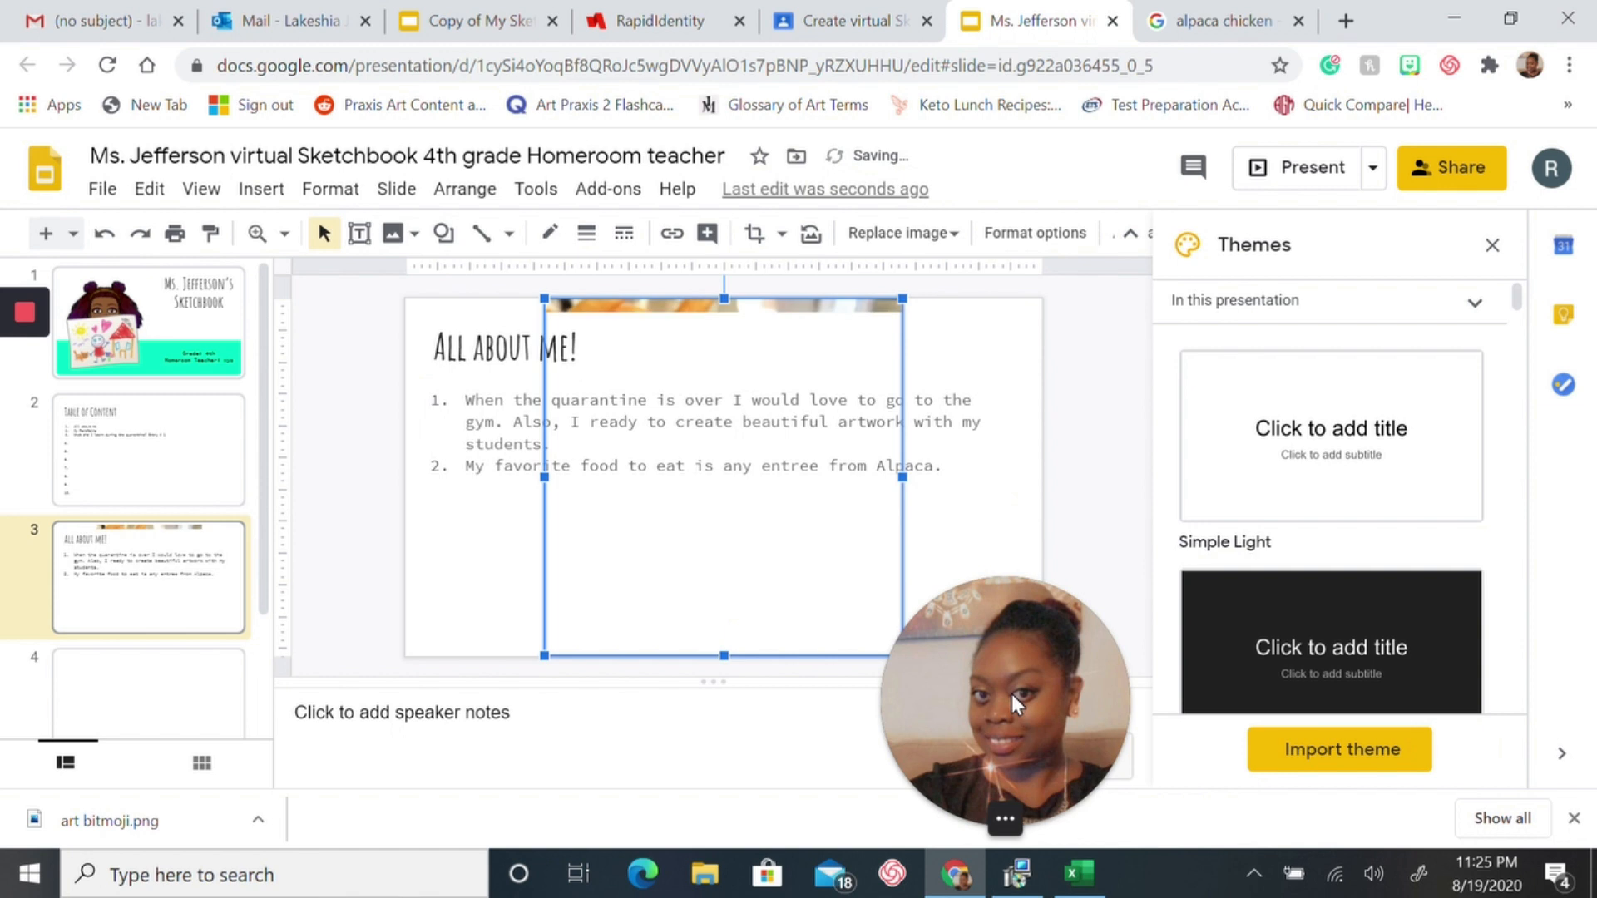
drag(1010, 691, 1418, 692)
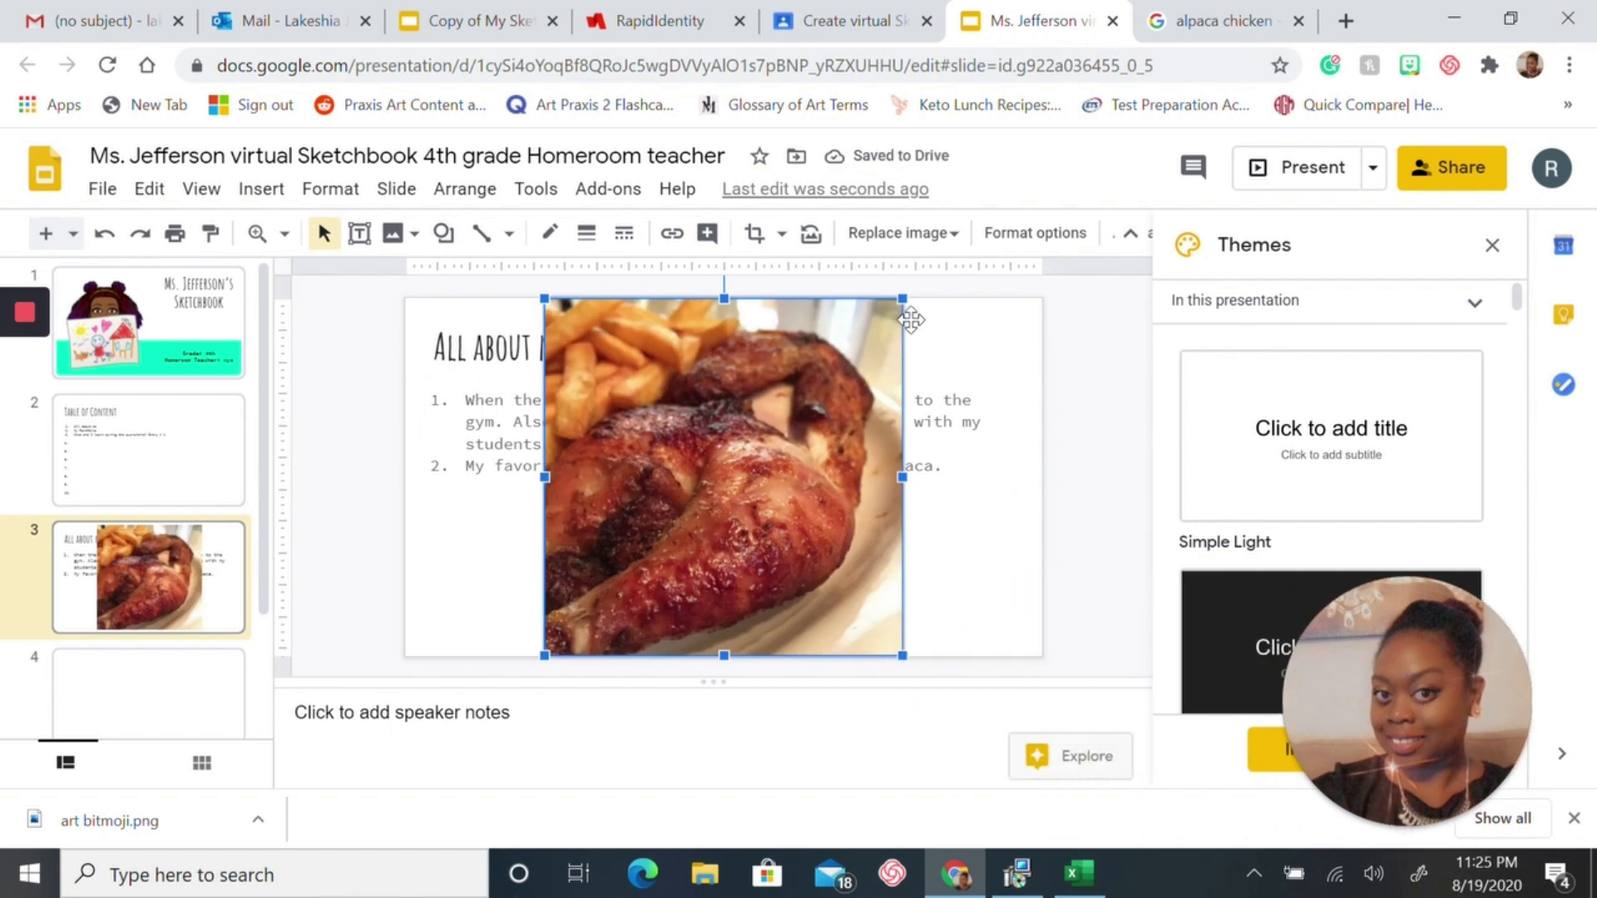
Shrink the chicken picture to a small thumbnail and place it at the slide's right edge, just after the favorite food line.
drag(901, 299, 797, 448)
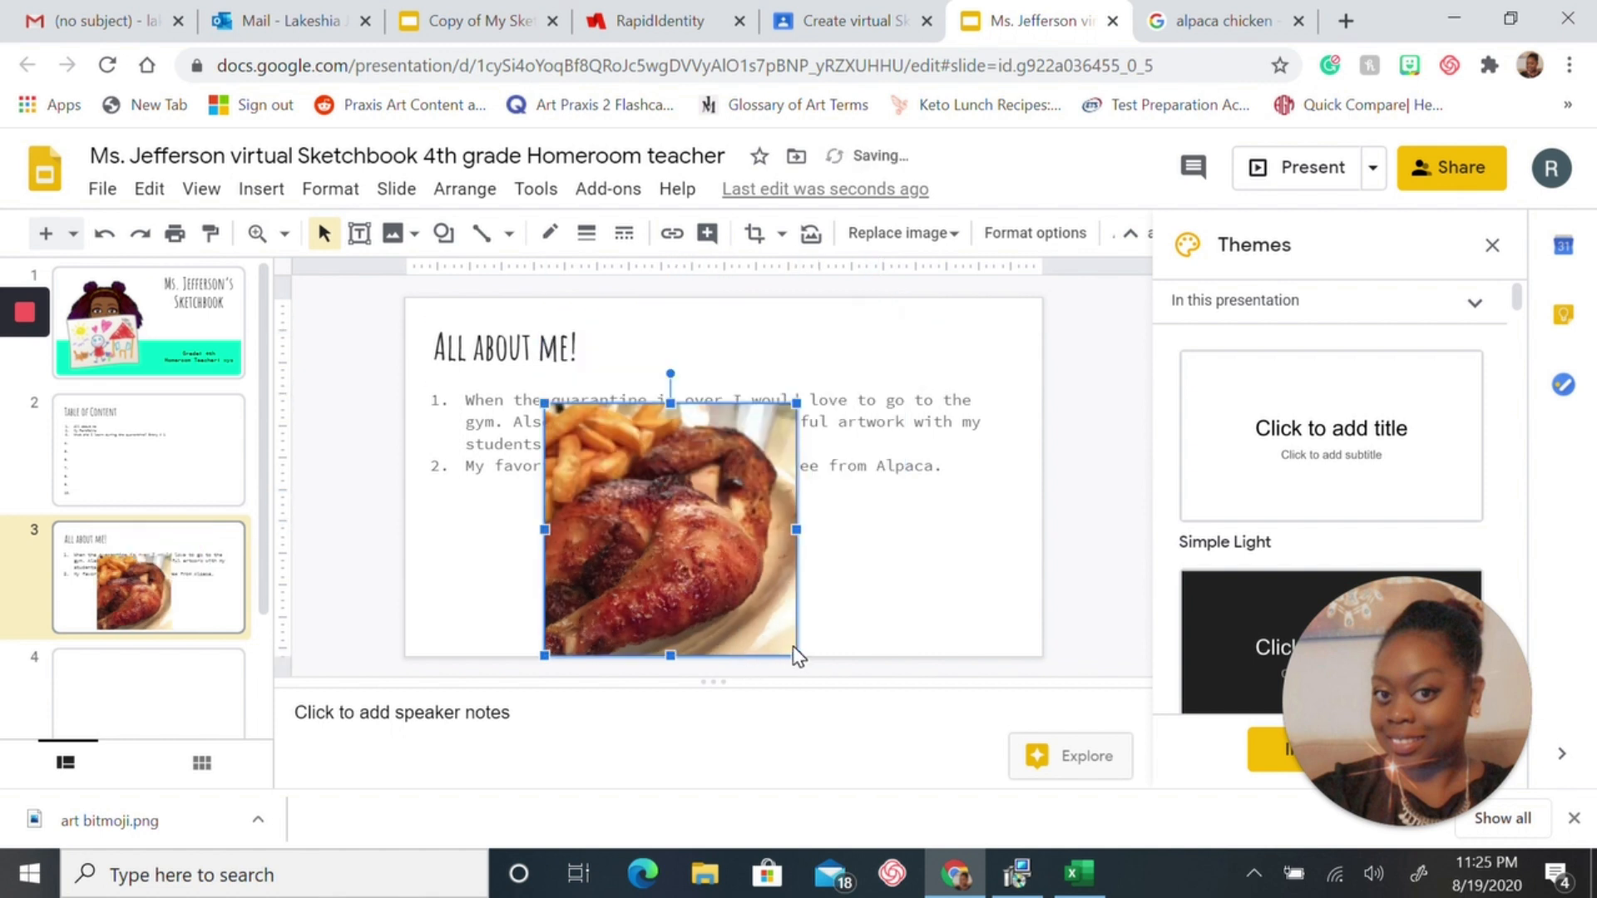
drag(797, 653, 703, 561)
drag(605, 503, 874, 542)
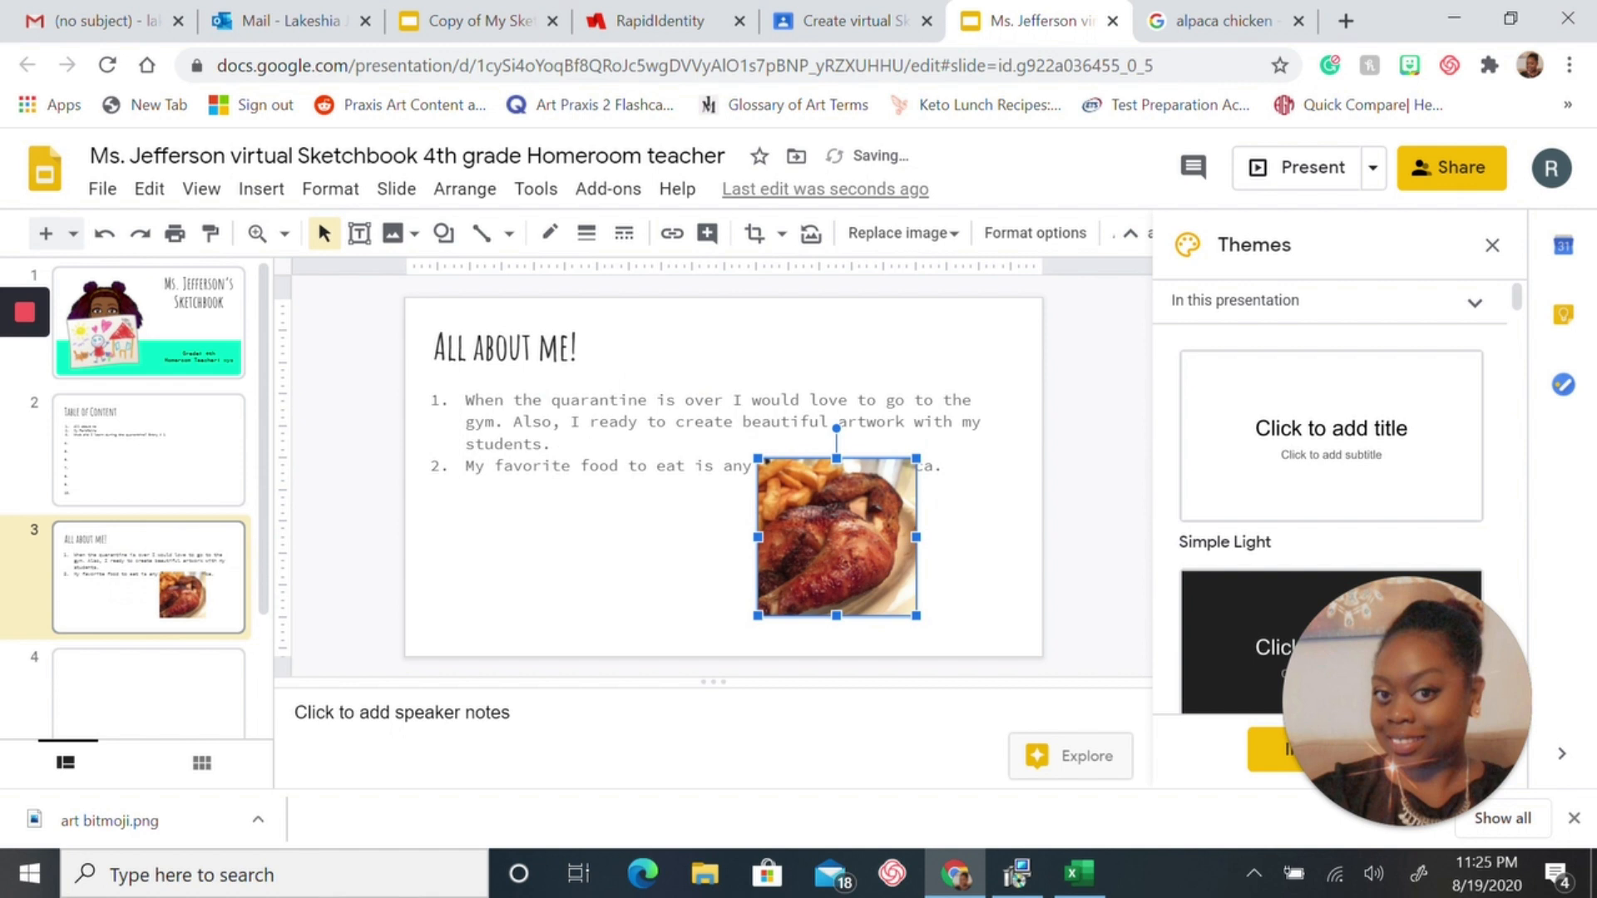
drag(915, 458, 989, 483)
click(1017, 545)
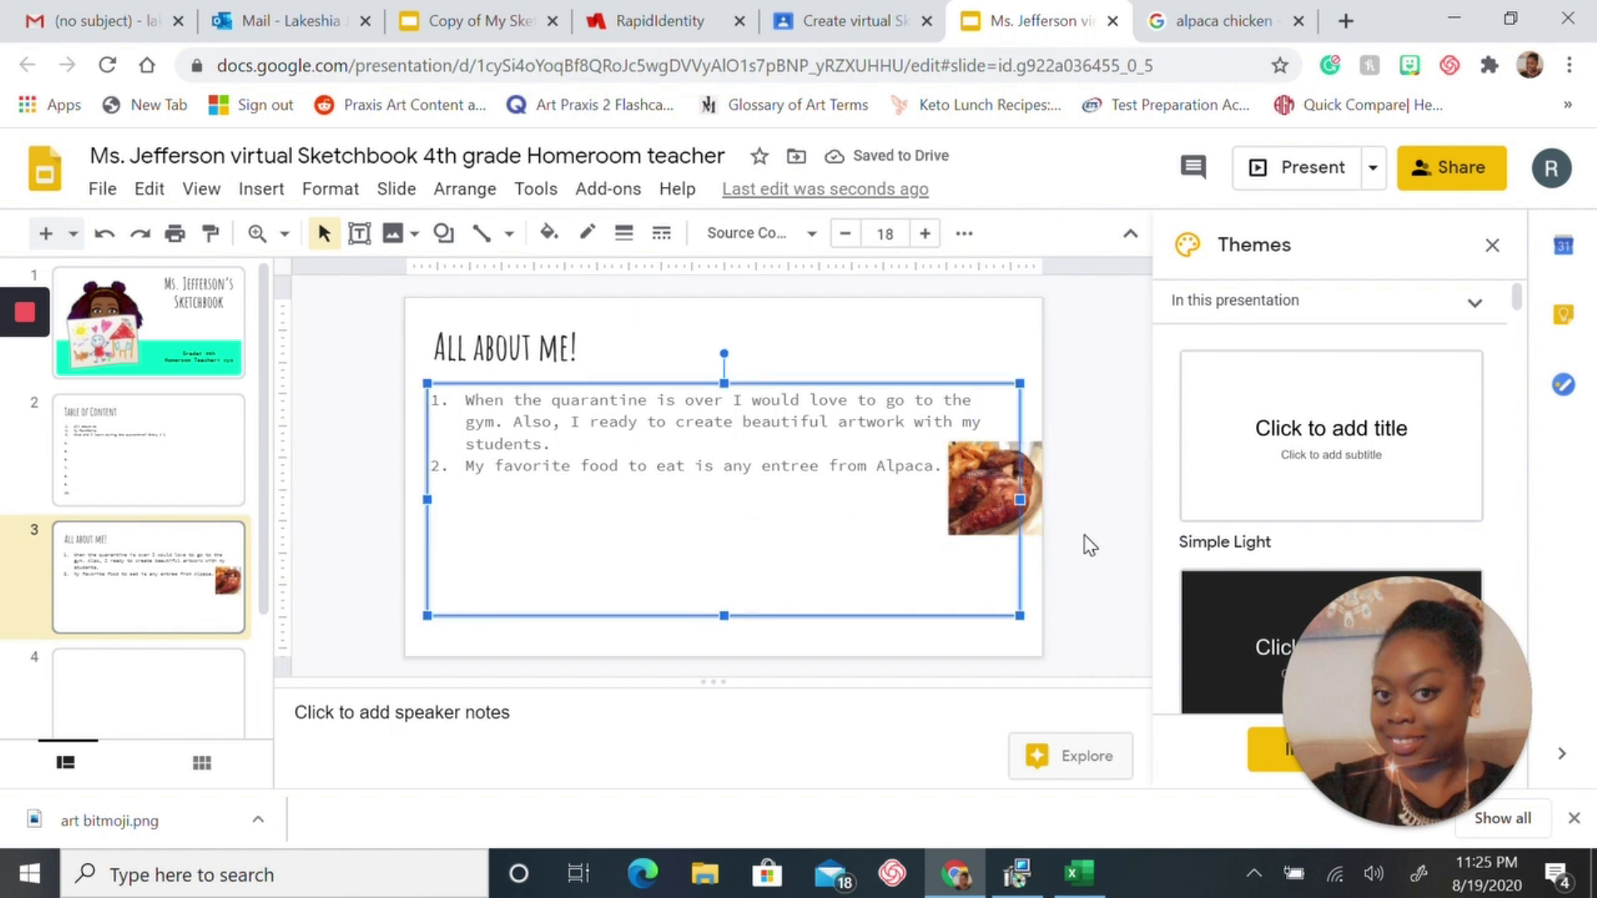
Add list item 3, "My favorite animal is both a cat and a dog.".
click(941, 473)
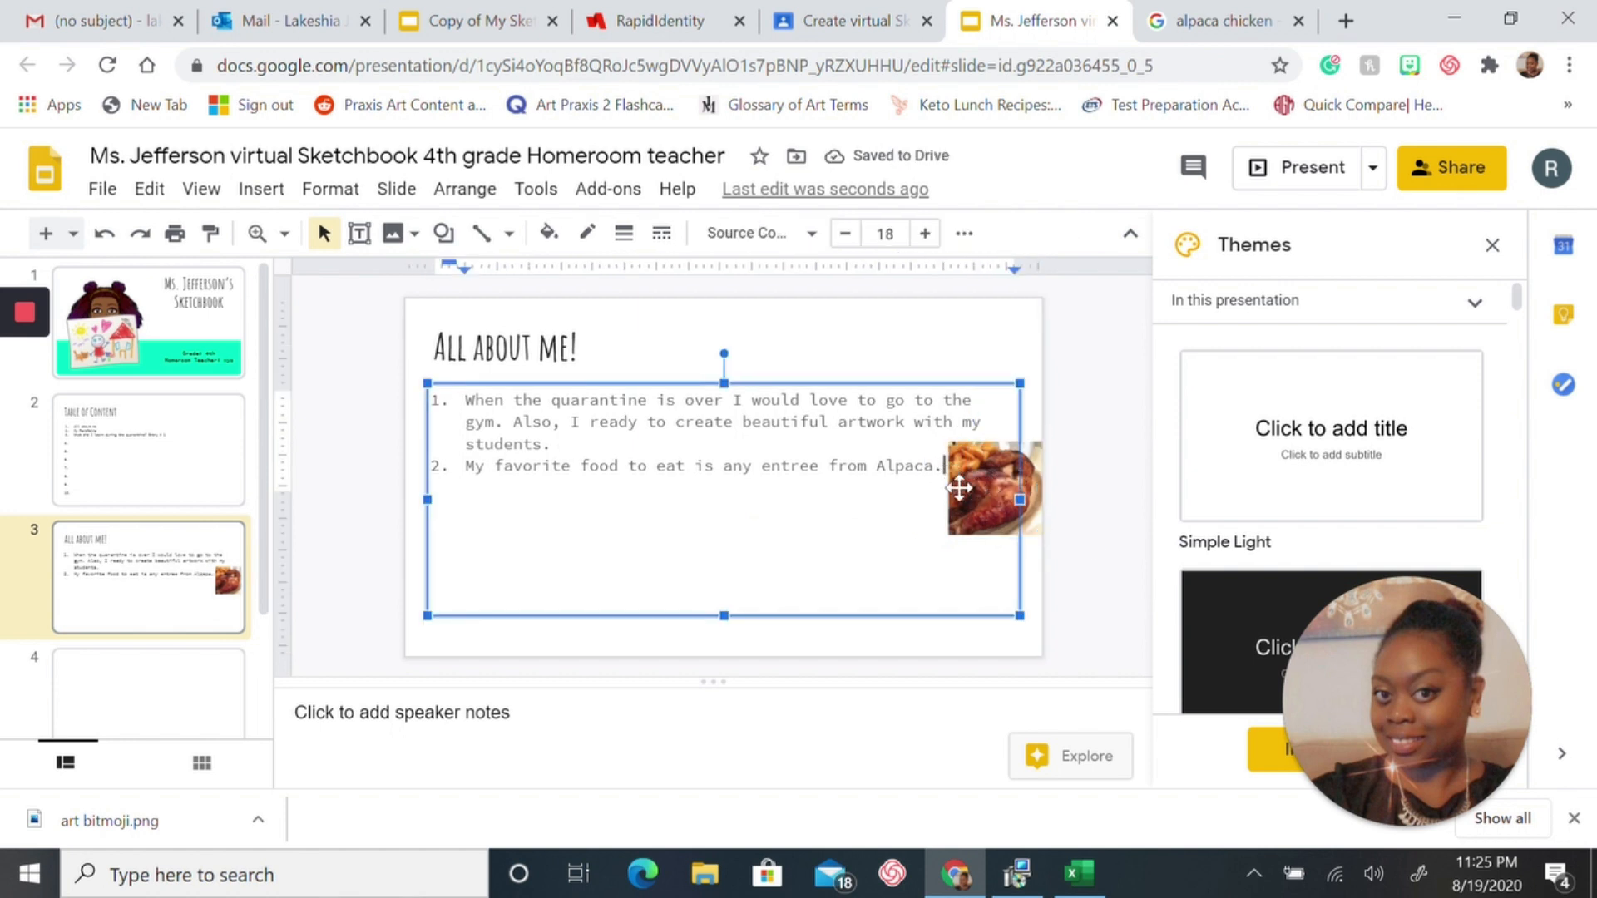
key(Return)
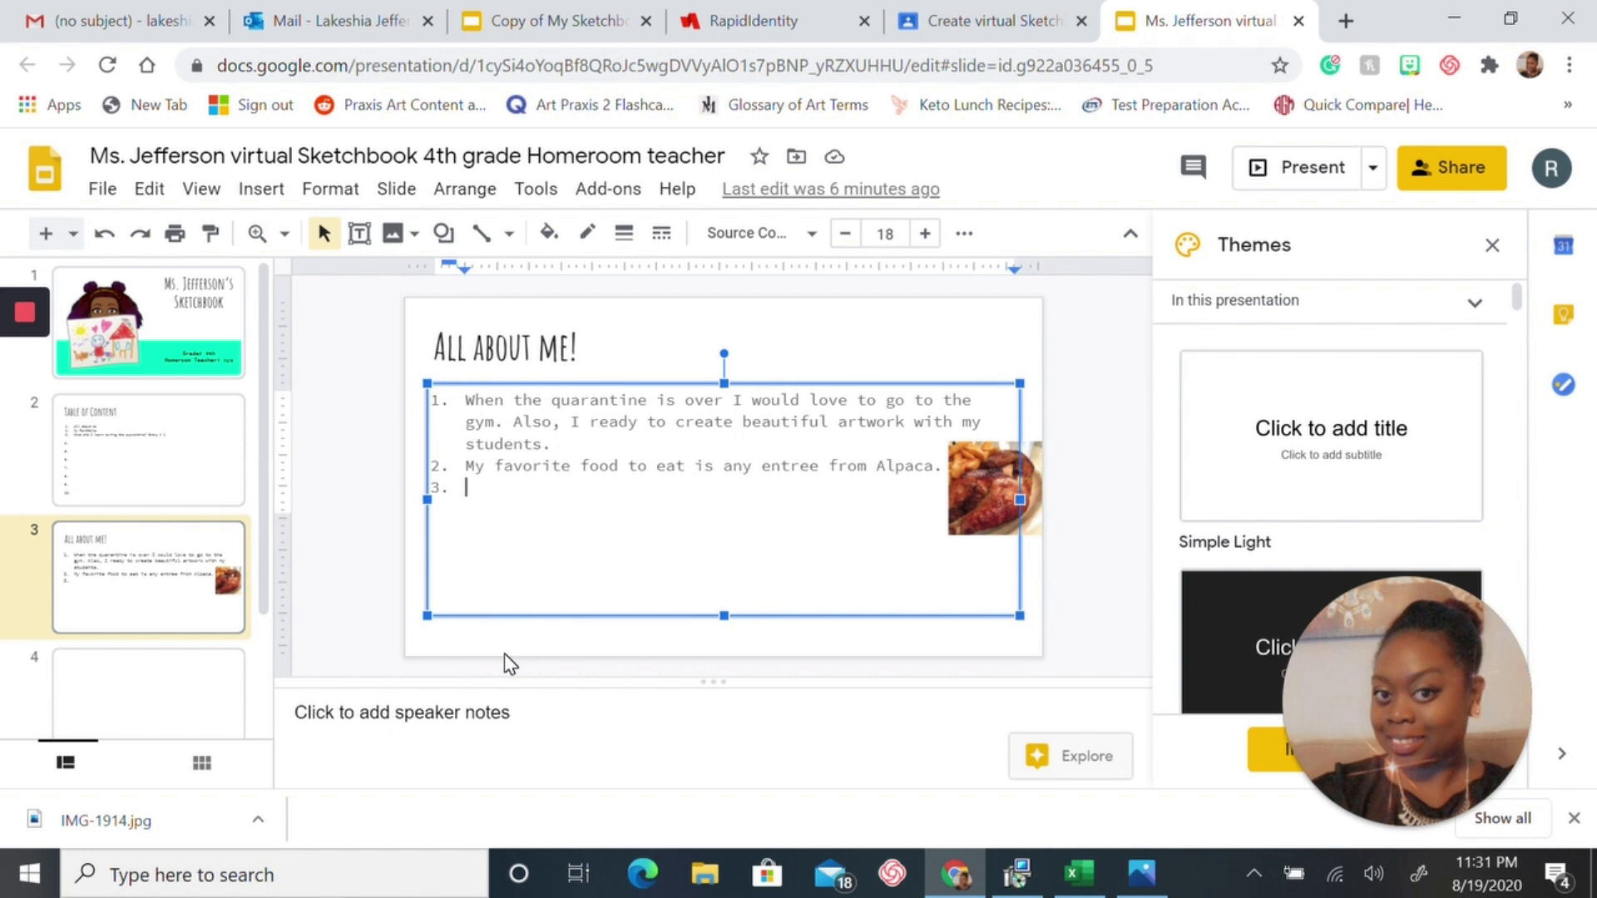
text(My favorite animal is)
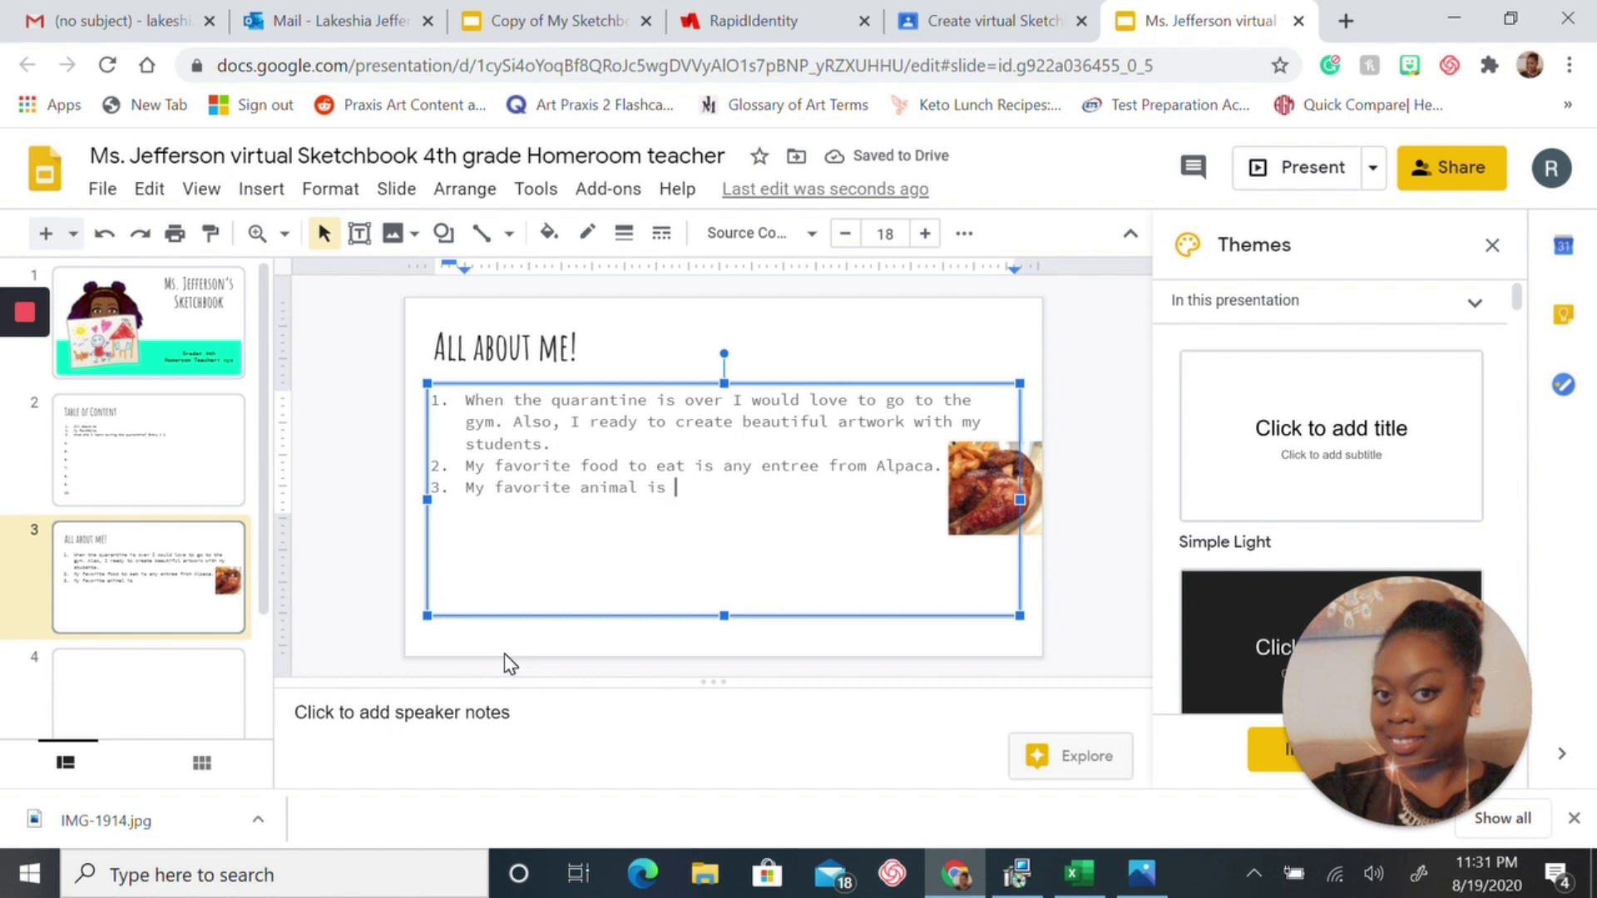
text( both a cat)
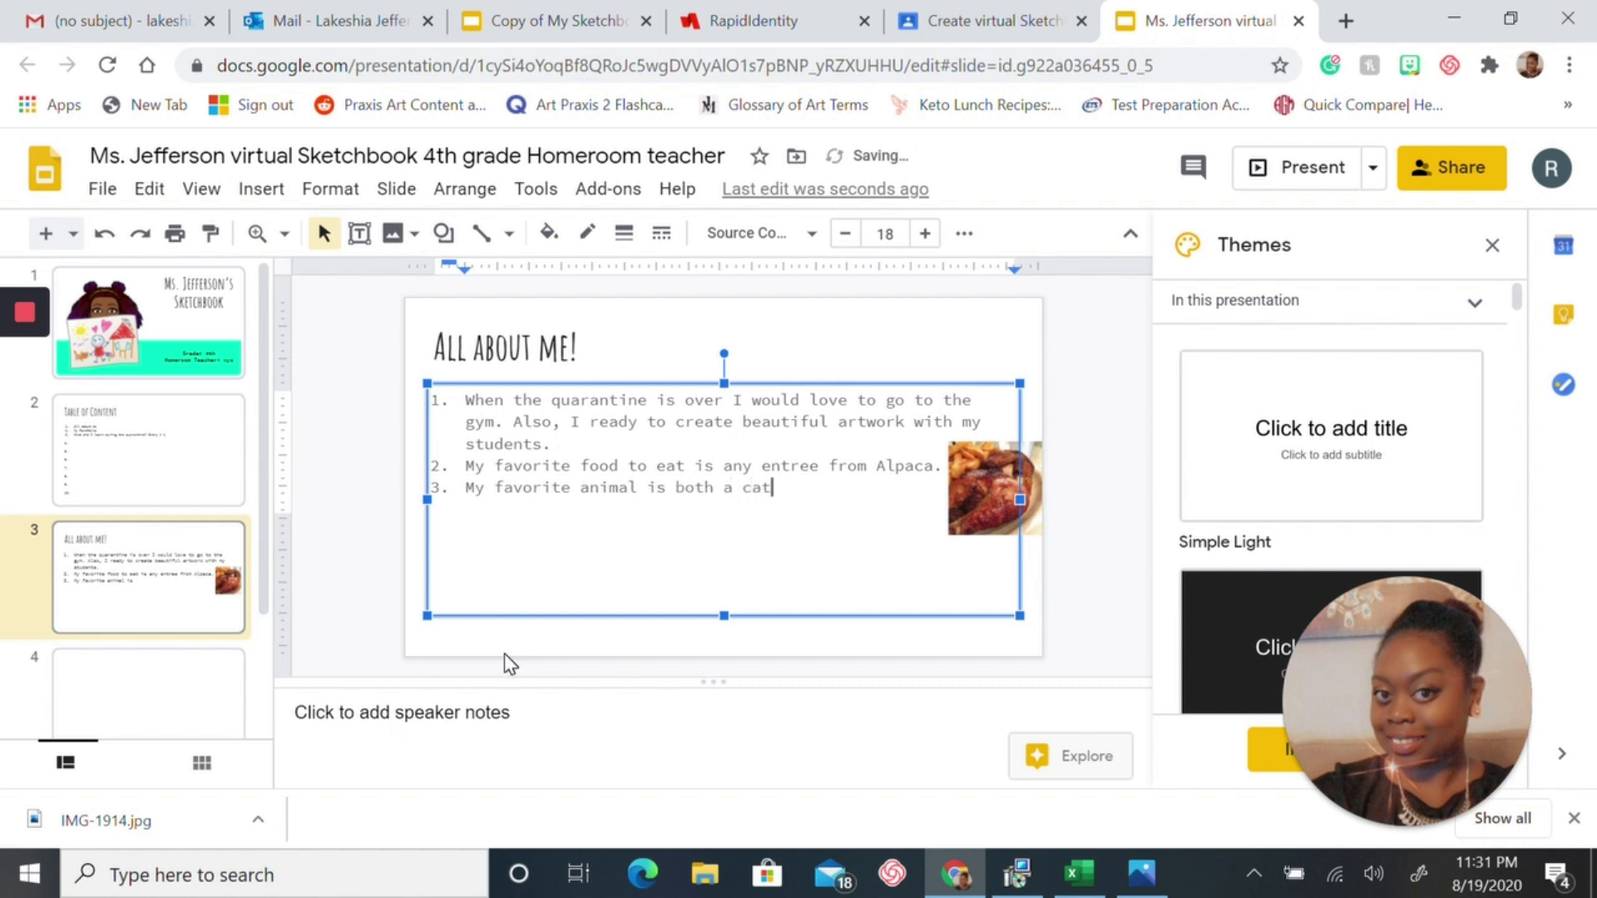
text( and a dog.)
Insert the pet photo IMG-1914.jpg from the computer's Downloads folder on the All about me! slide.
click(272, 200)
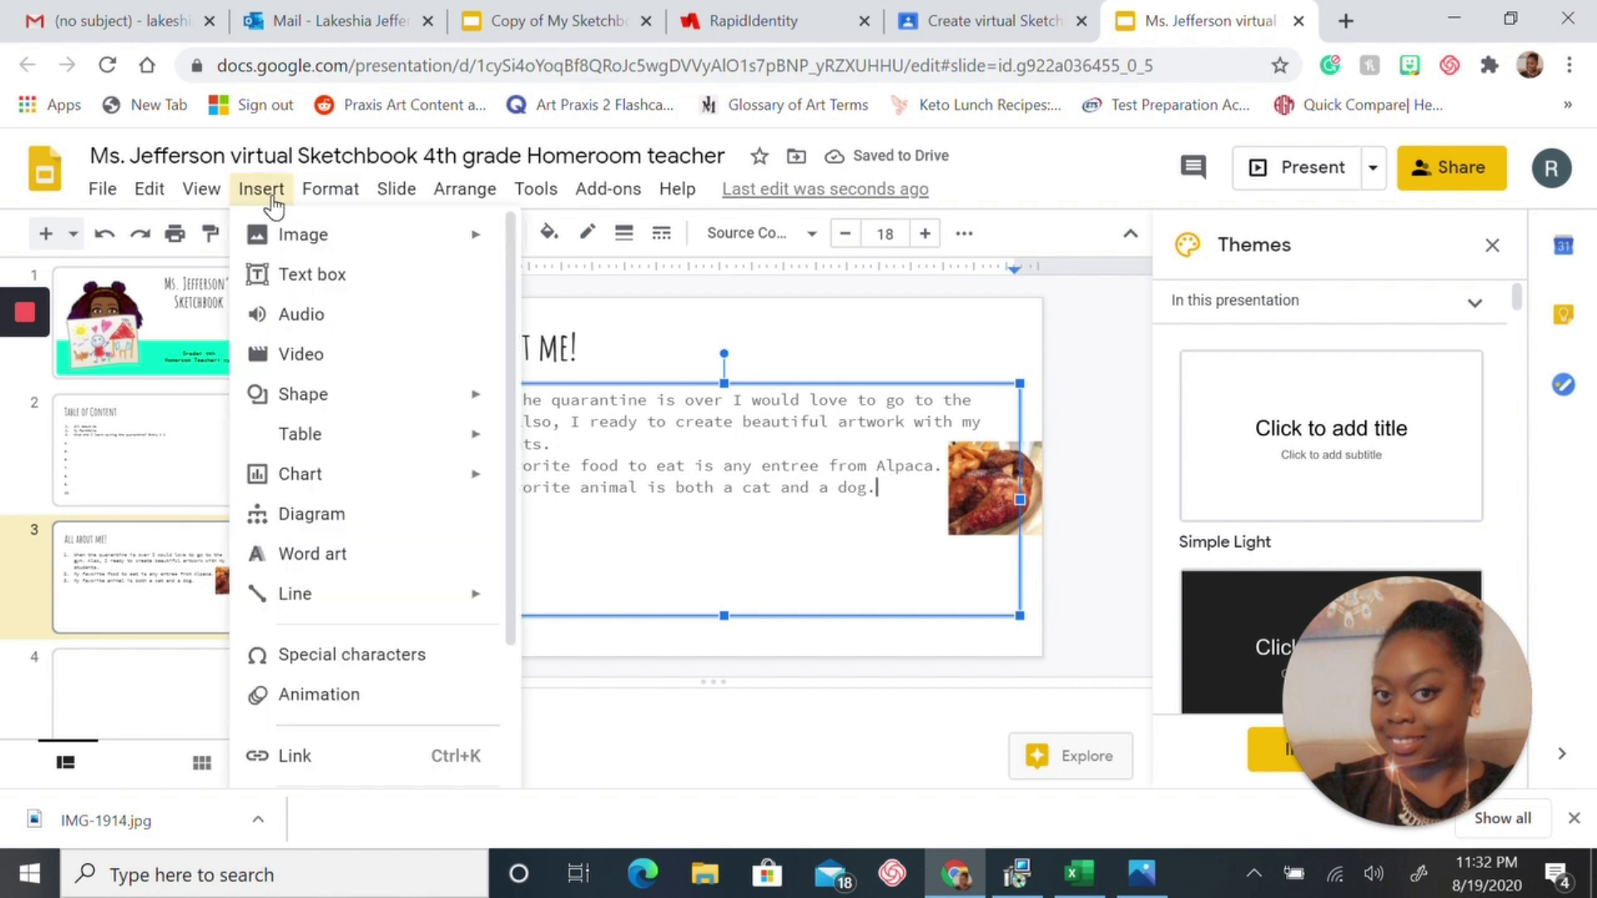
mouse_move(291, 240)
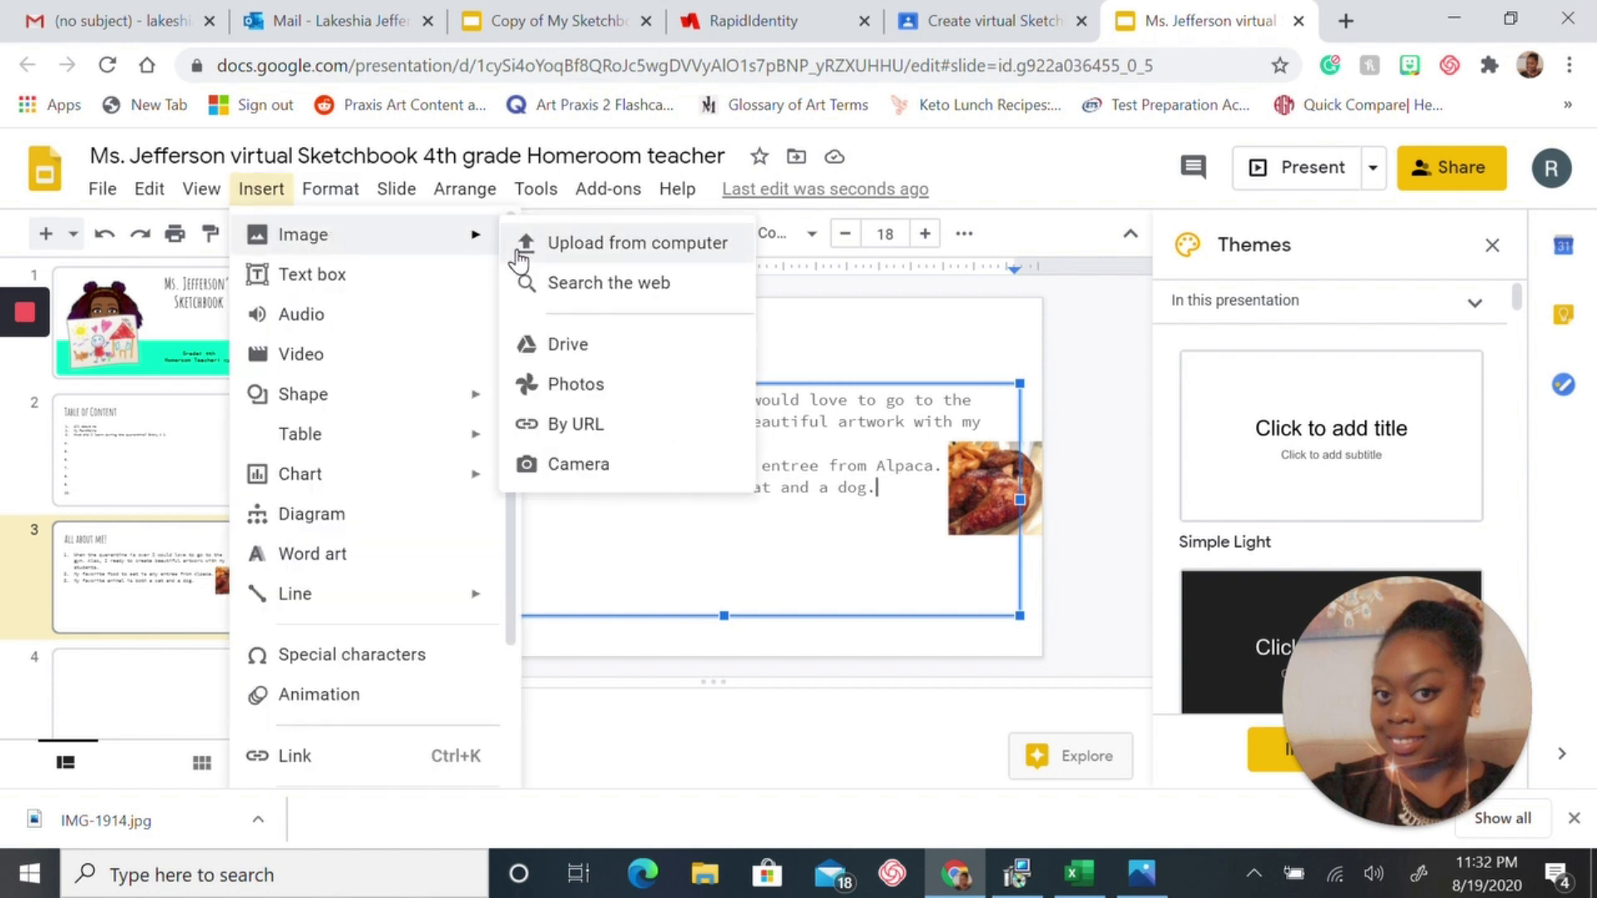
click(562, 259)
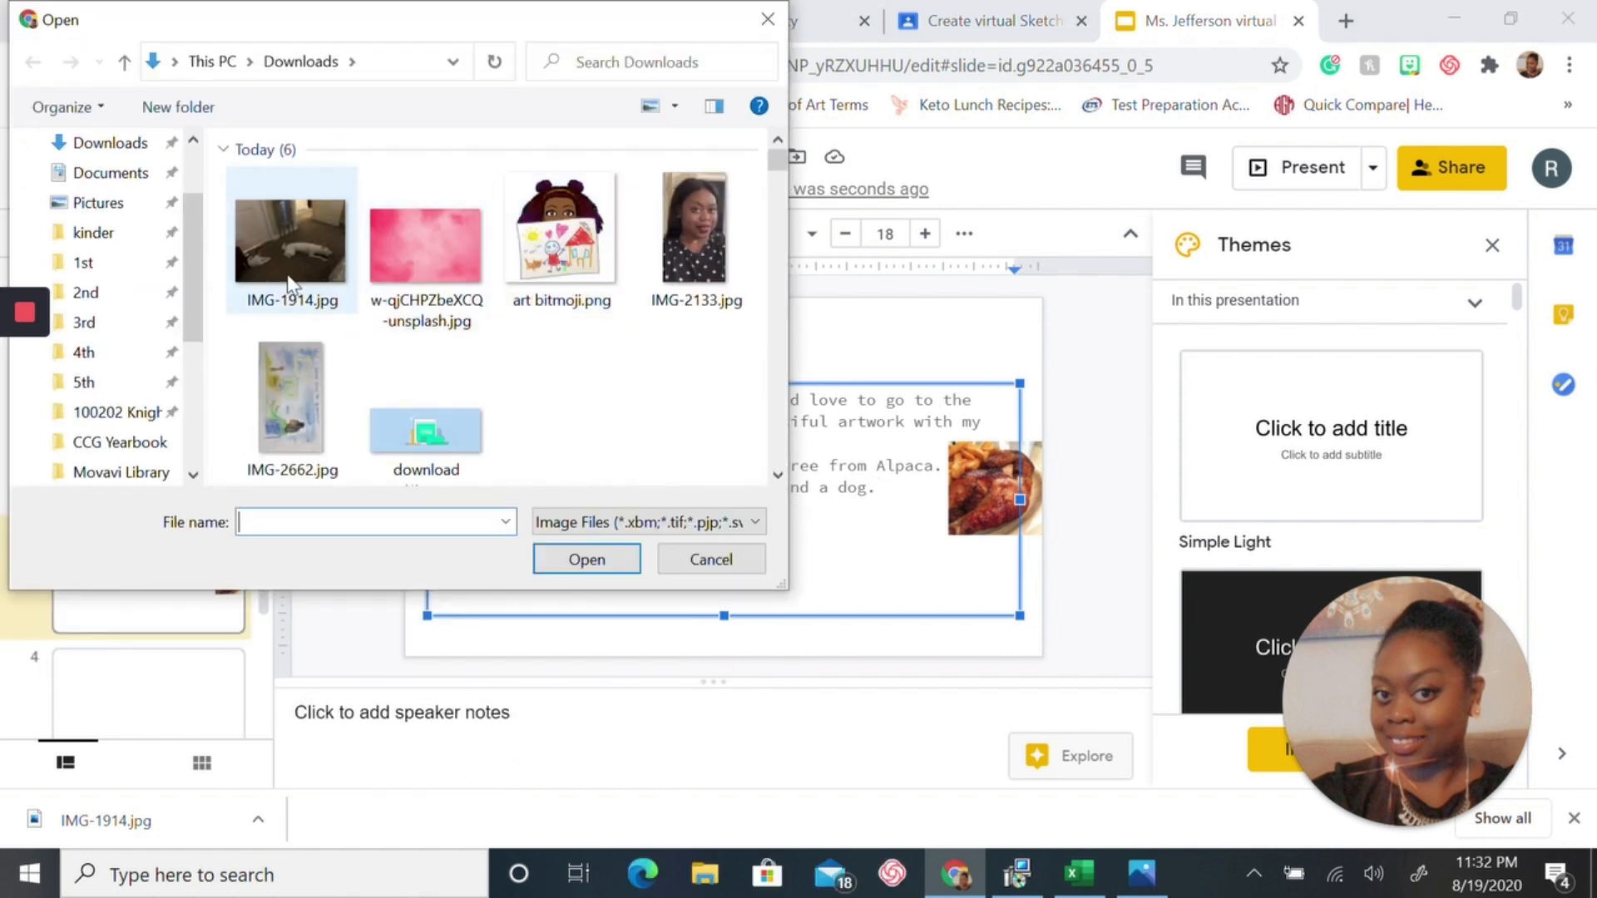
click(293, 279)
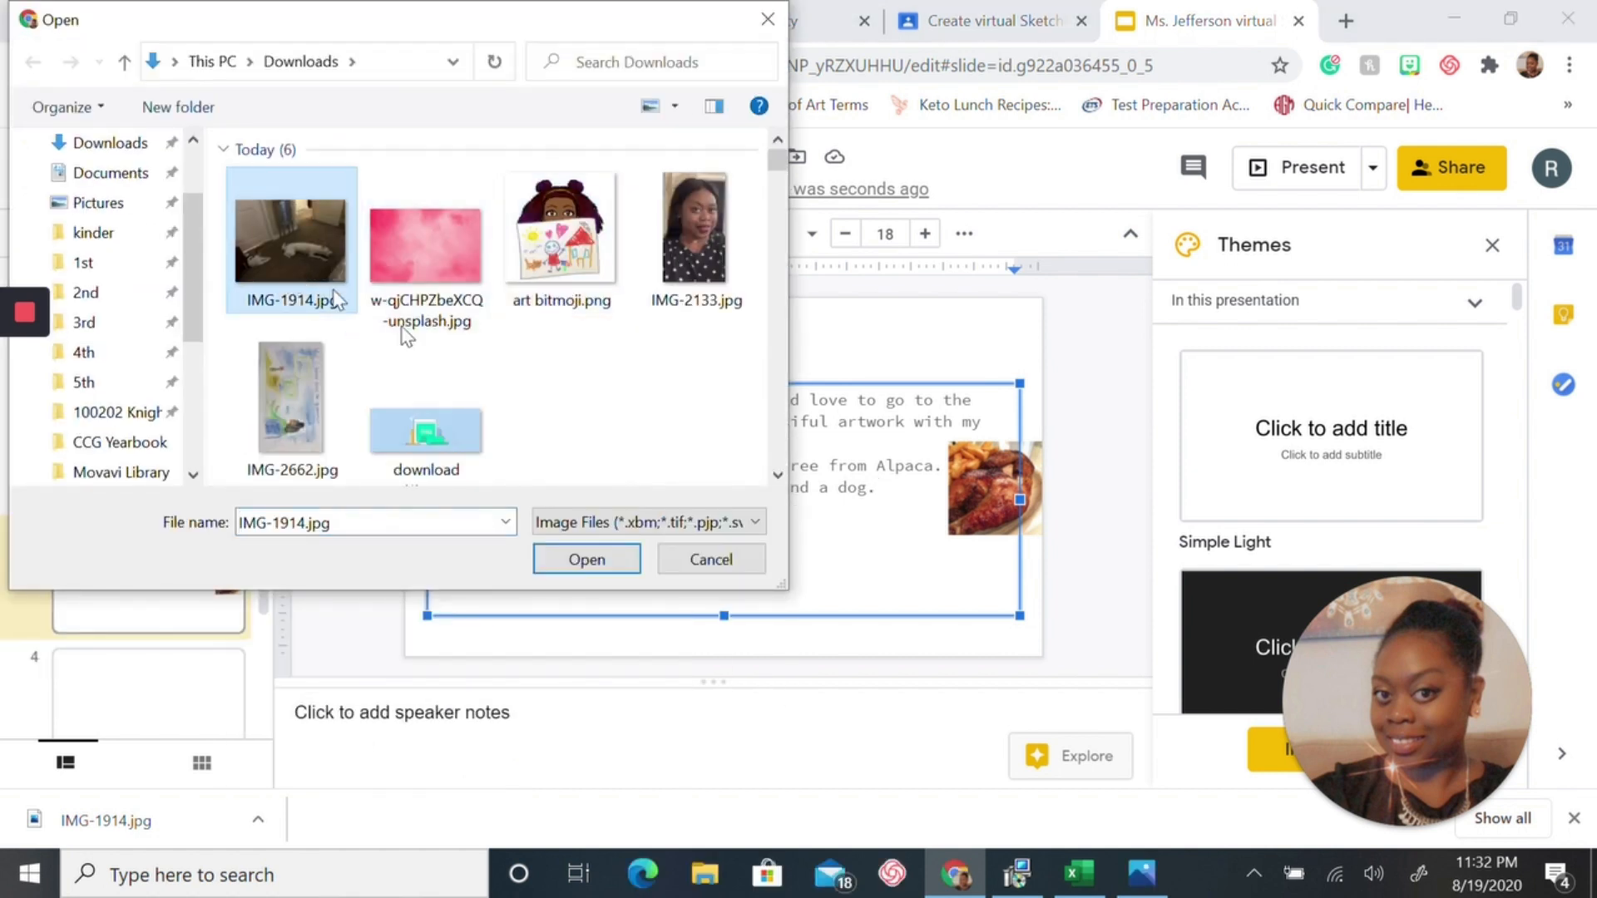
click(573, 563)
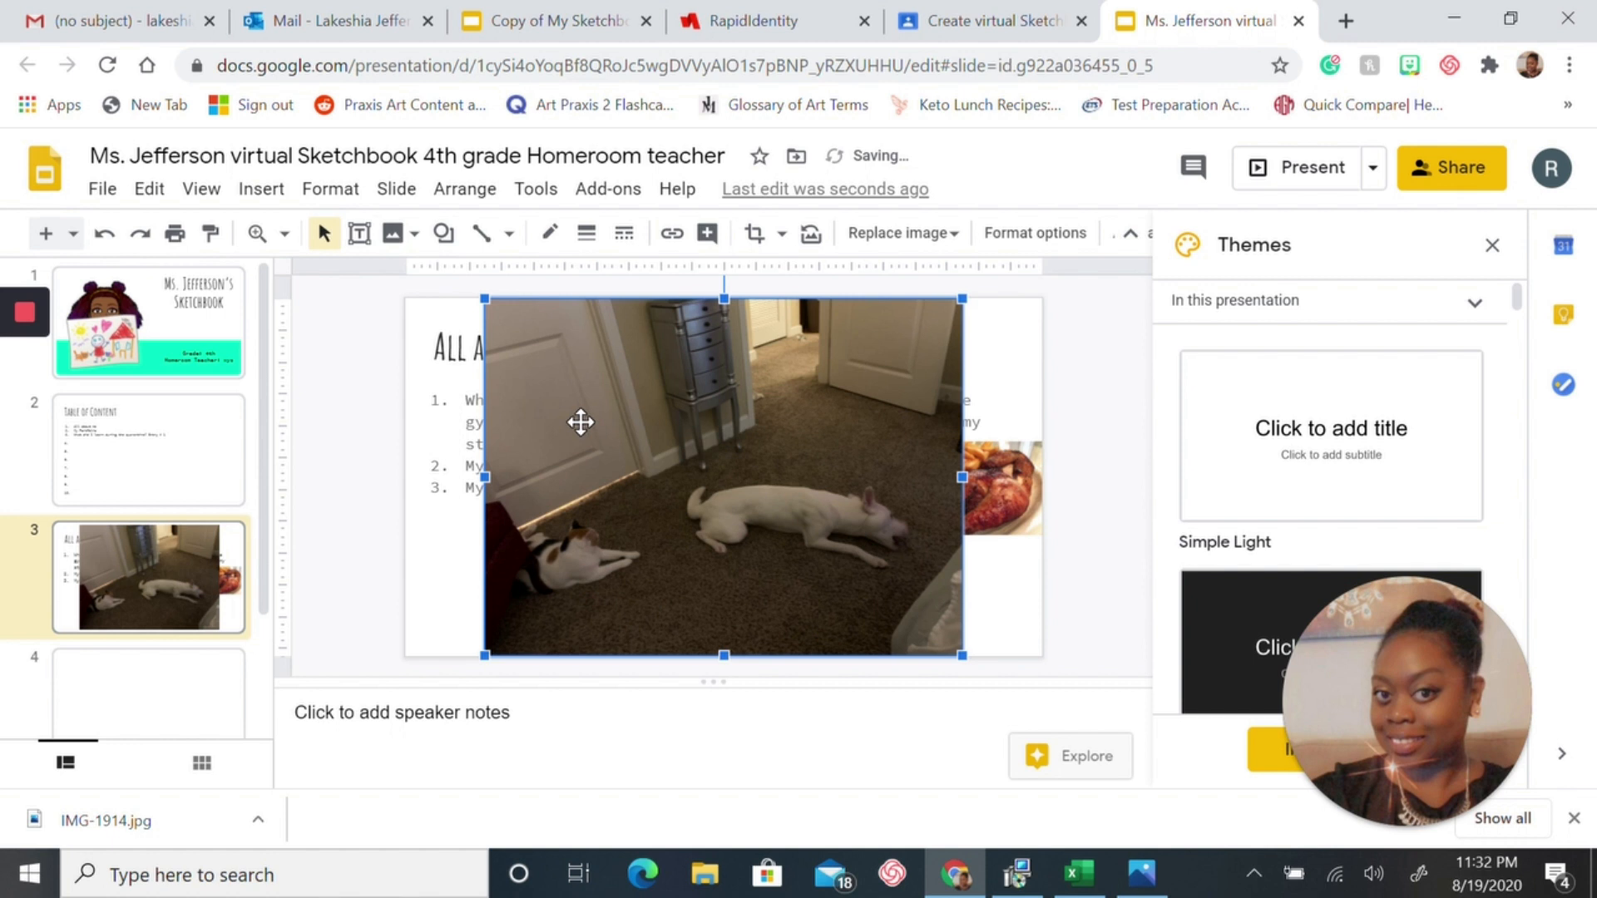
Shrink the pet photo and place it at the slide's right edge, directly below the chicken picture.
drag(486, 299, 810, 542)
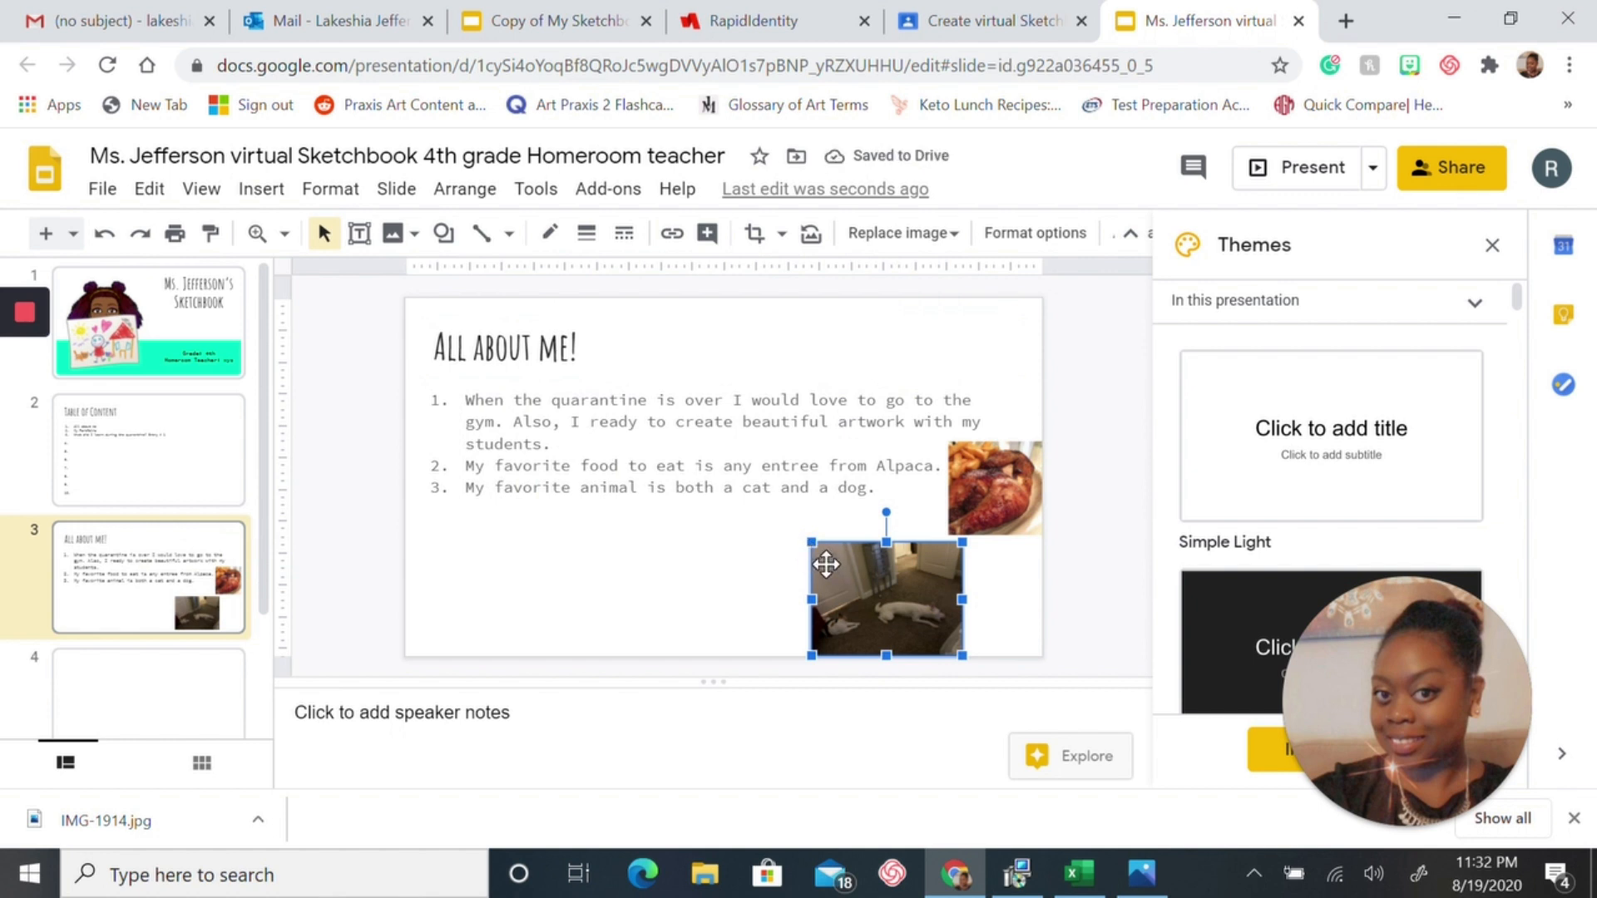
drag(962, 655, 937, 636)
drag(867, 595, 972, 593)
click(712, 601)
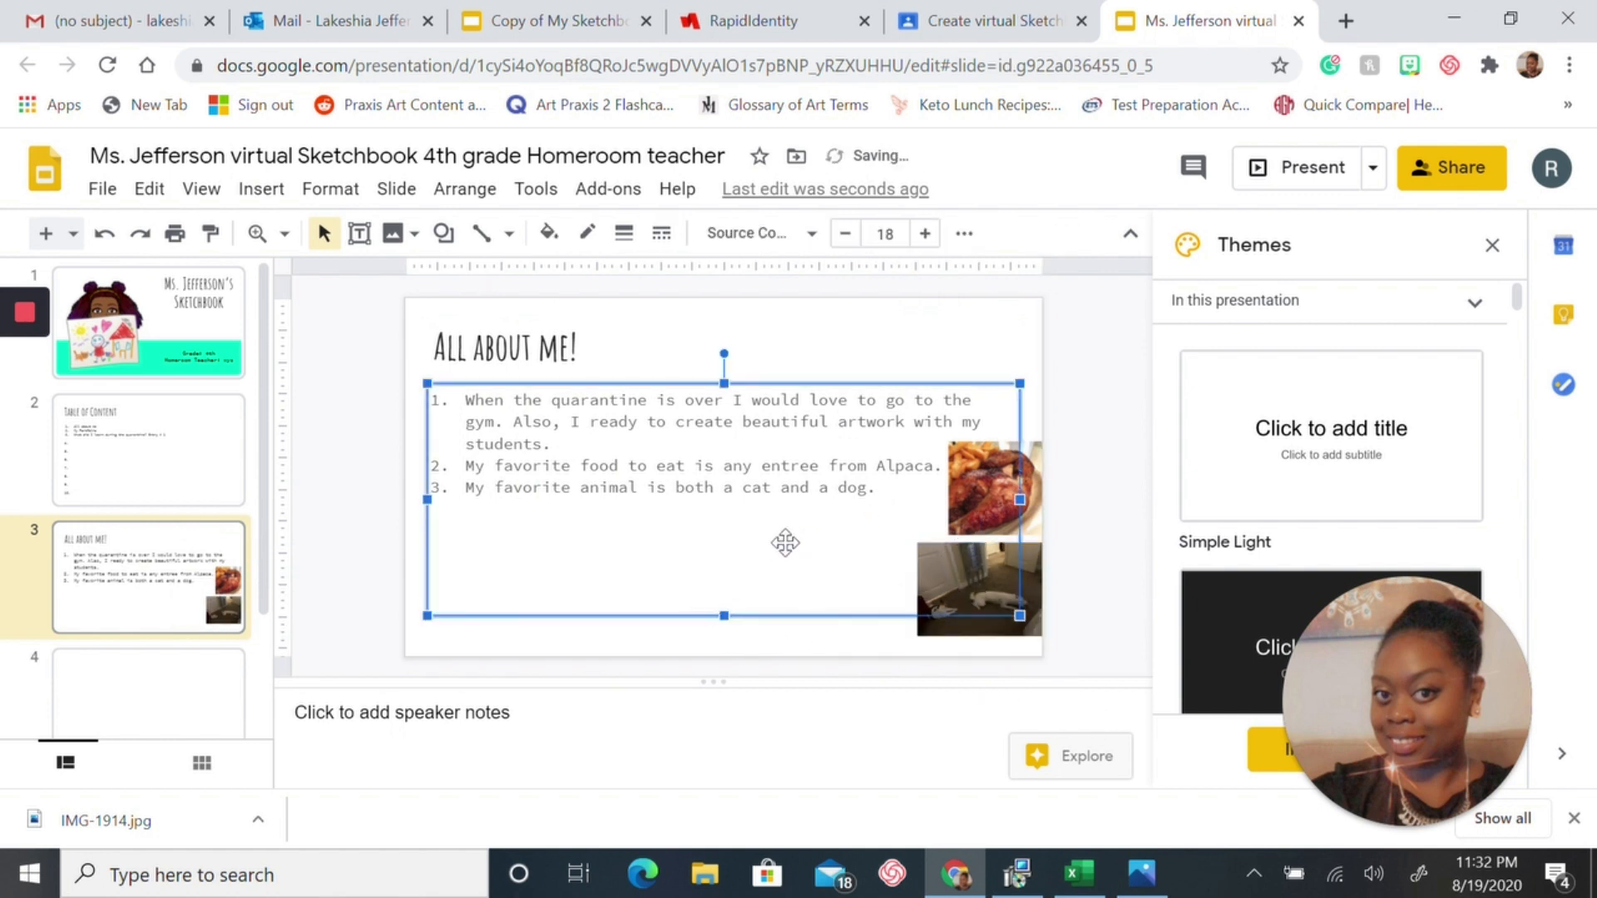
Add list item 4, "My favorite color is: pink", on the All about me! slide.
click(888, 496)
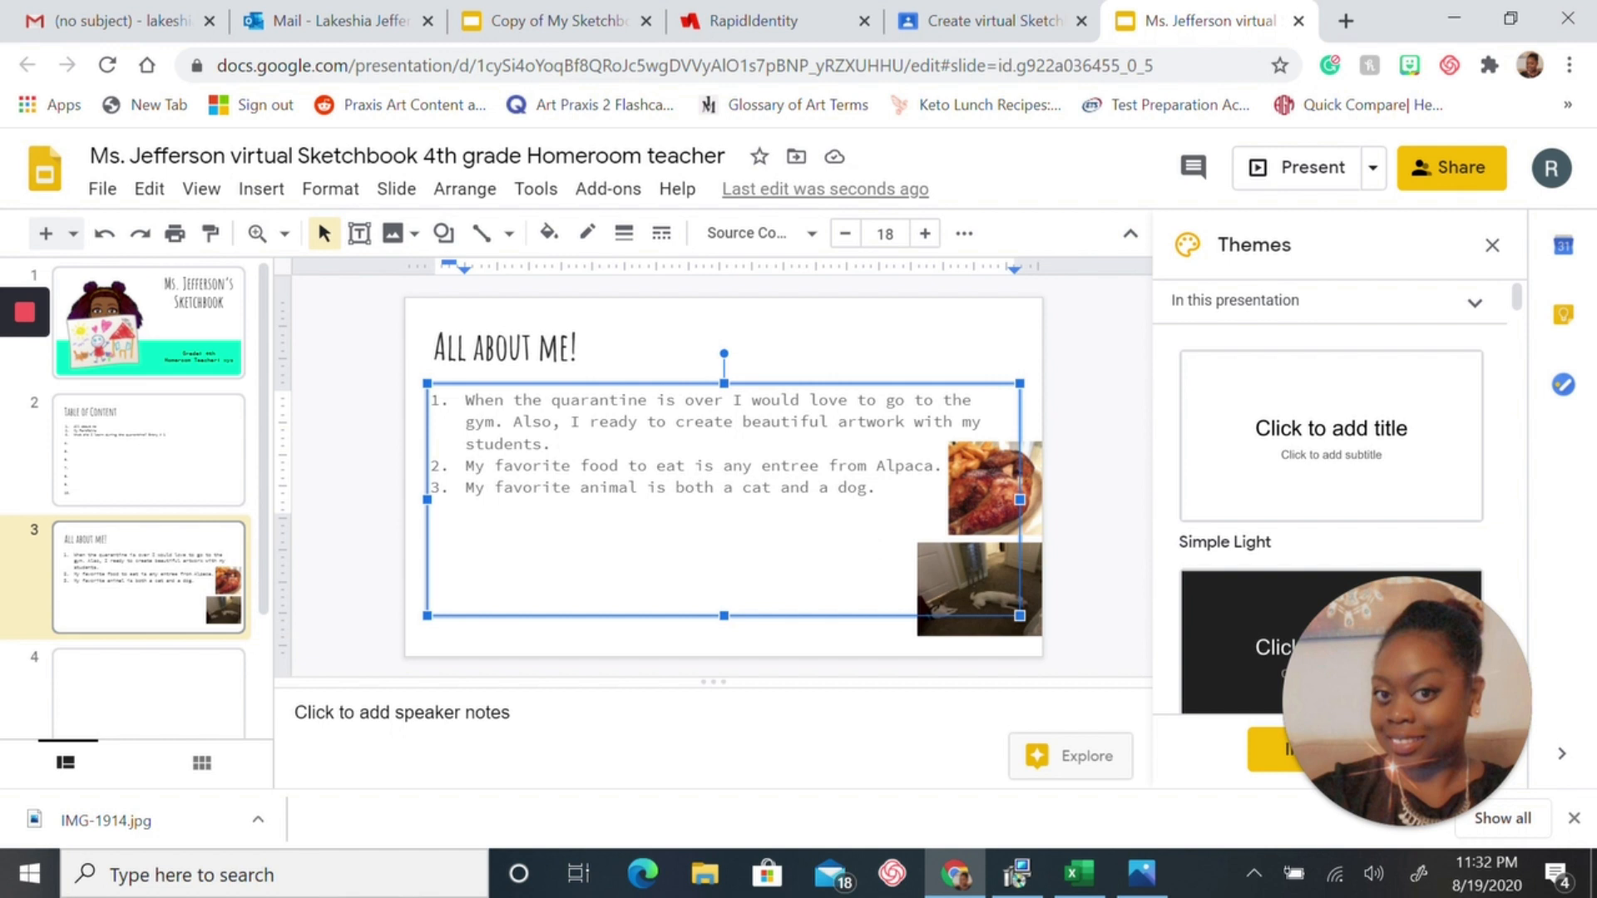
key(Return)
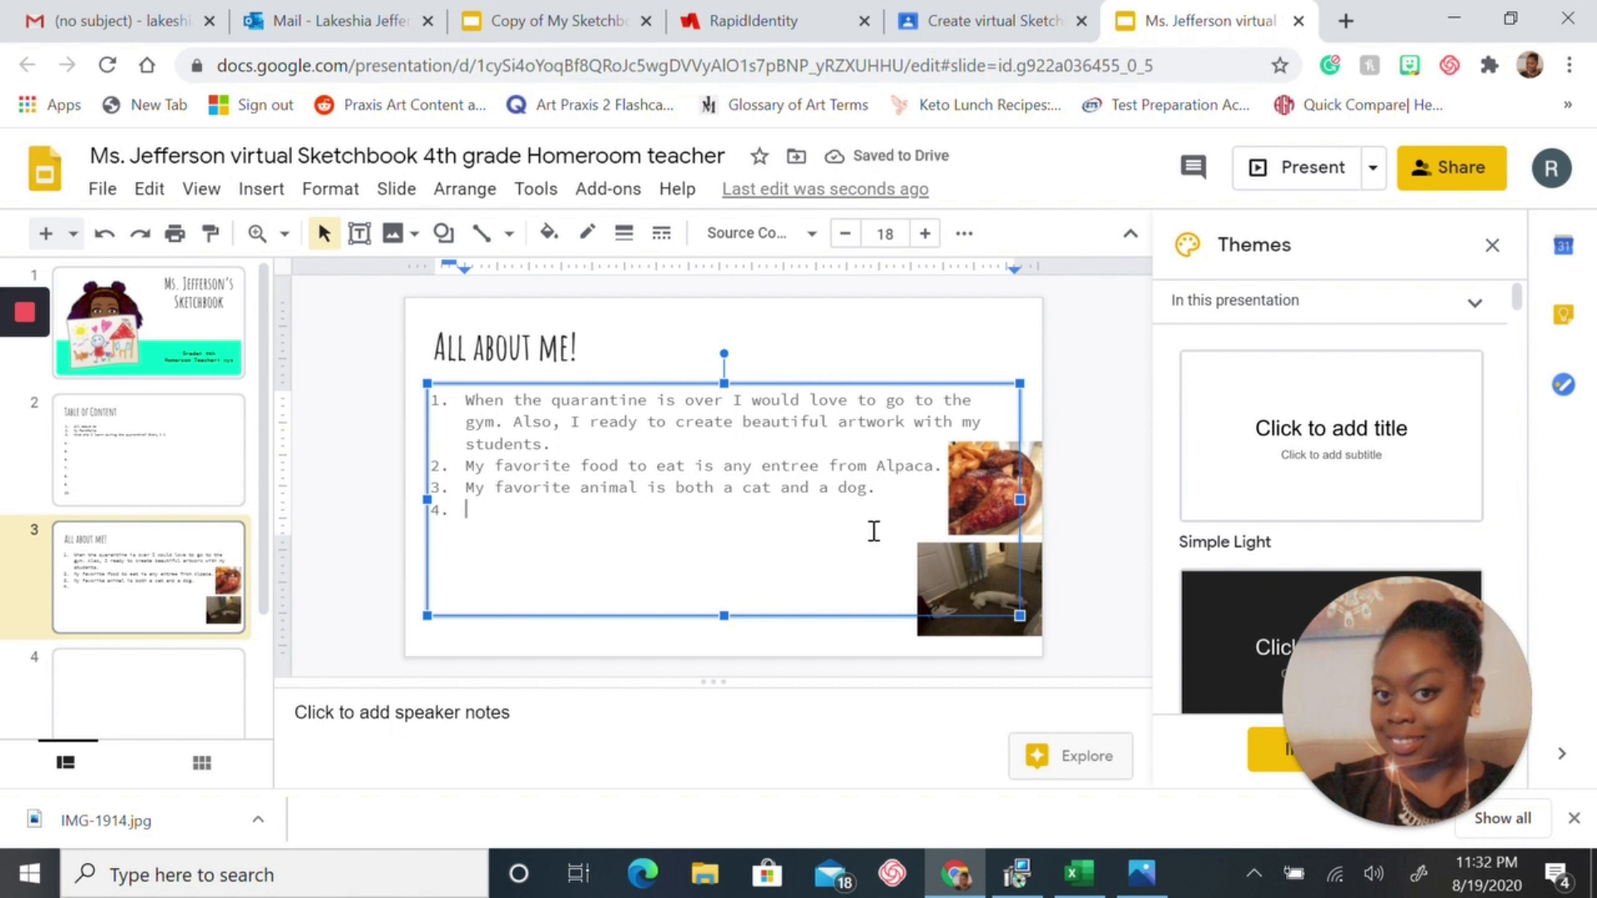
text(My favorite color i)
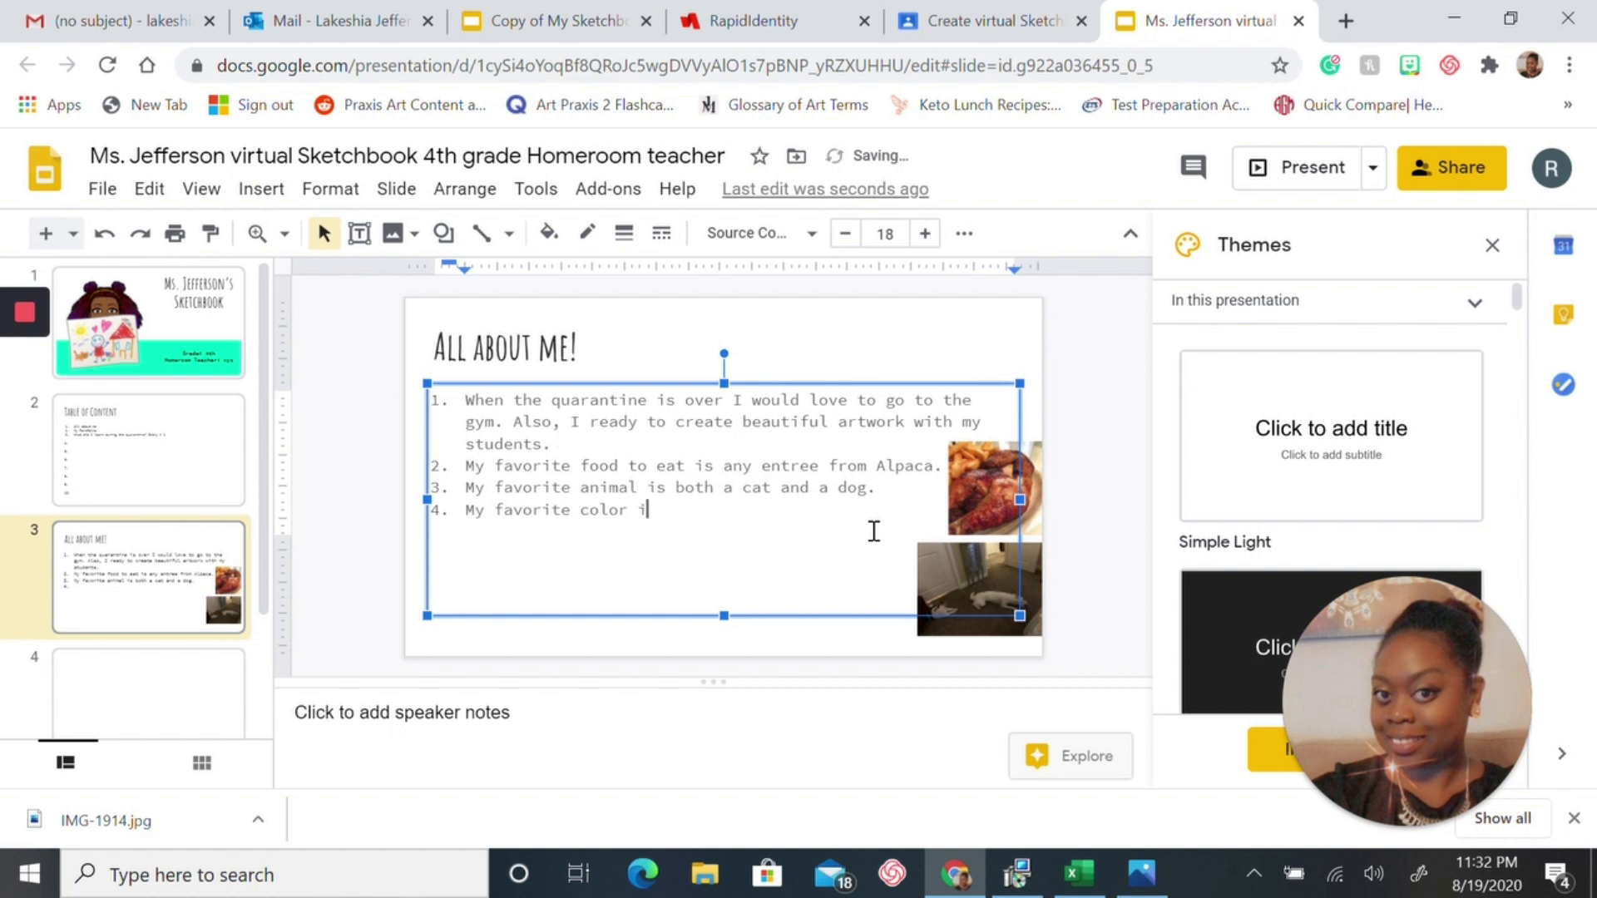
text(s:)
text(pink)
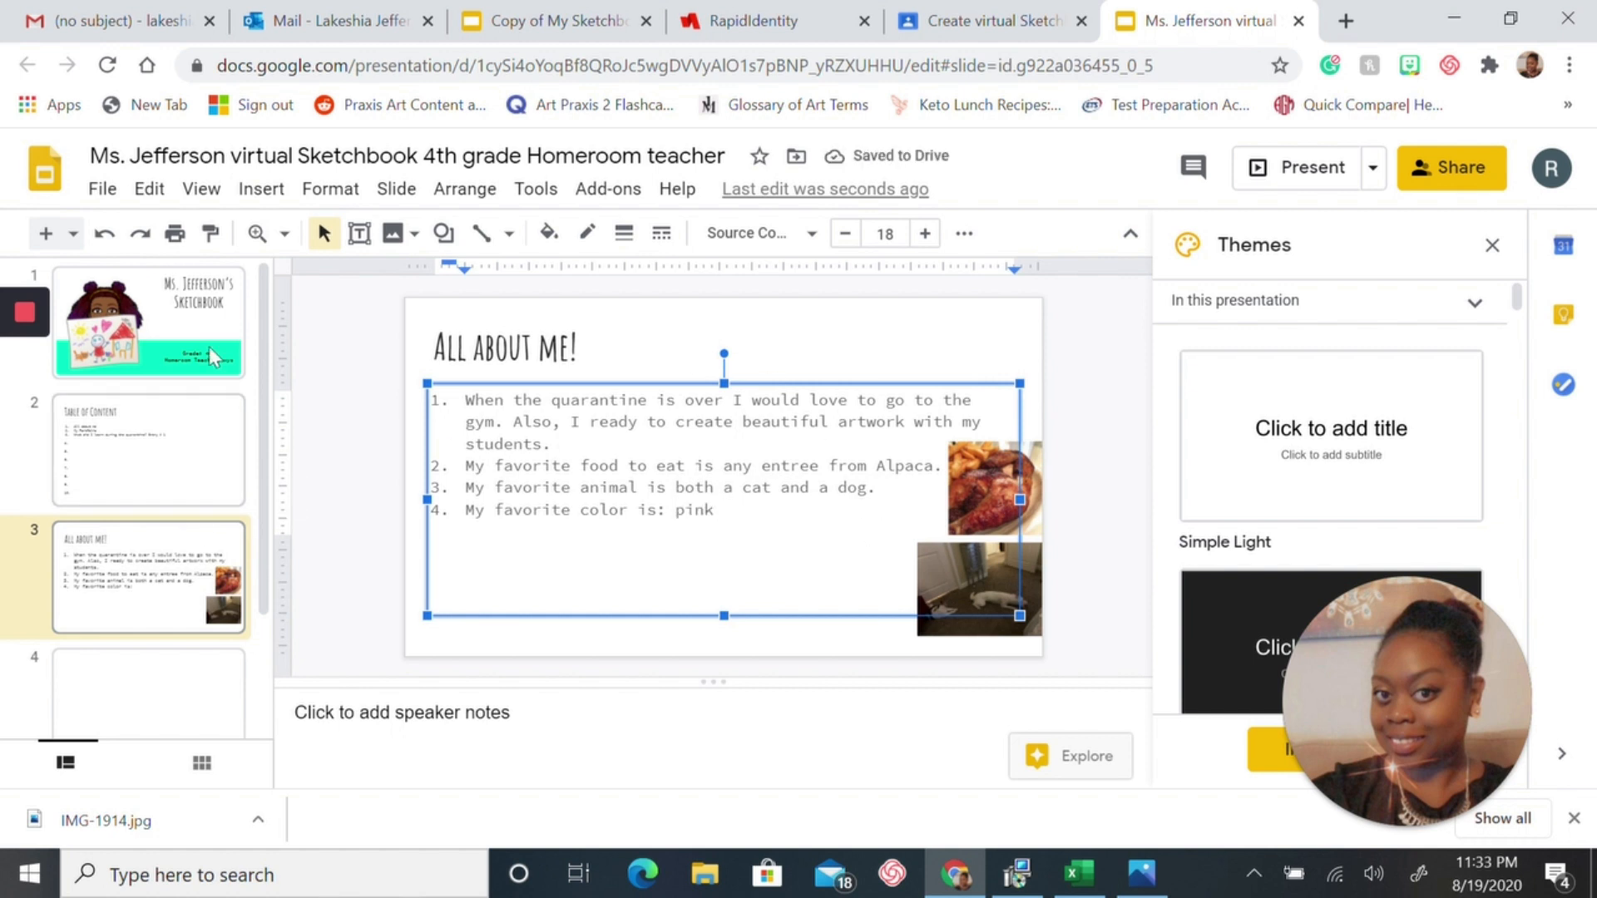
Search the web for "pink background" images to insert, replacing the previous chicken search term.
click(283, 197)
mouse_move(293, 233)
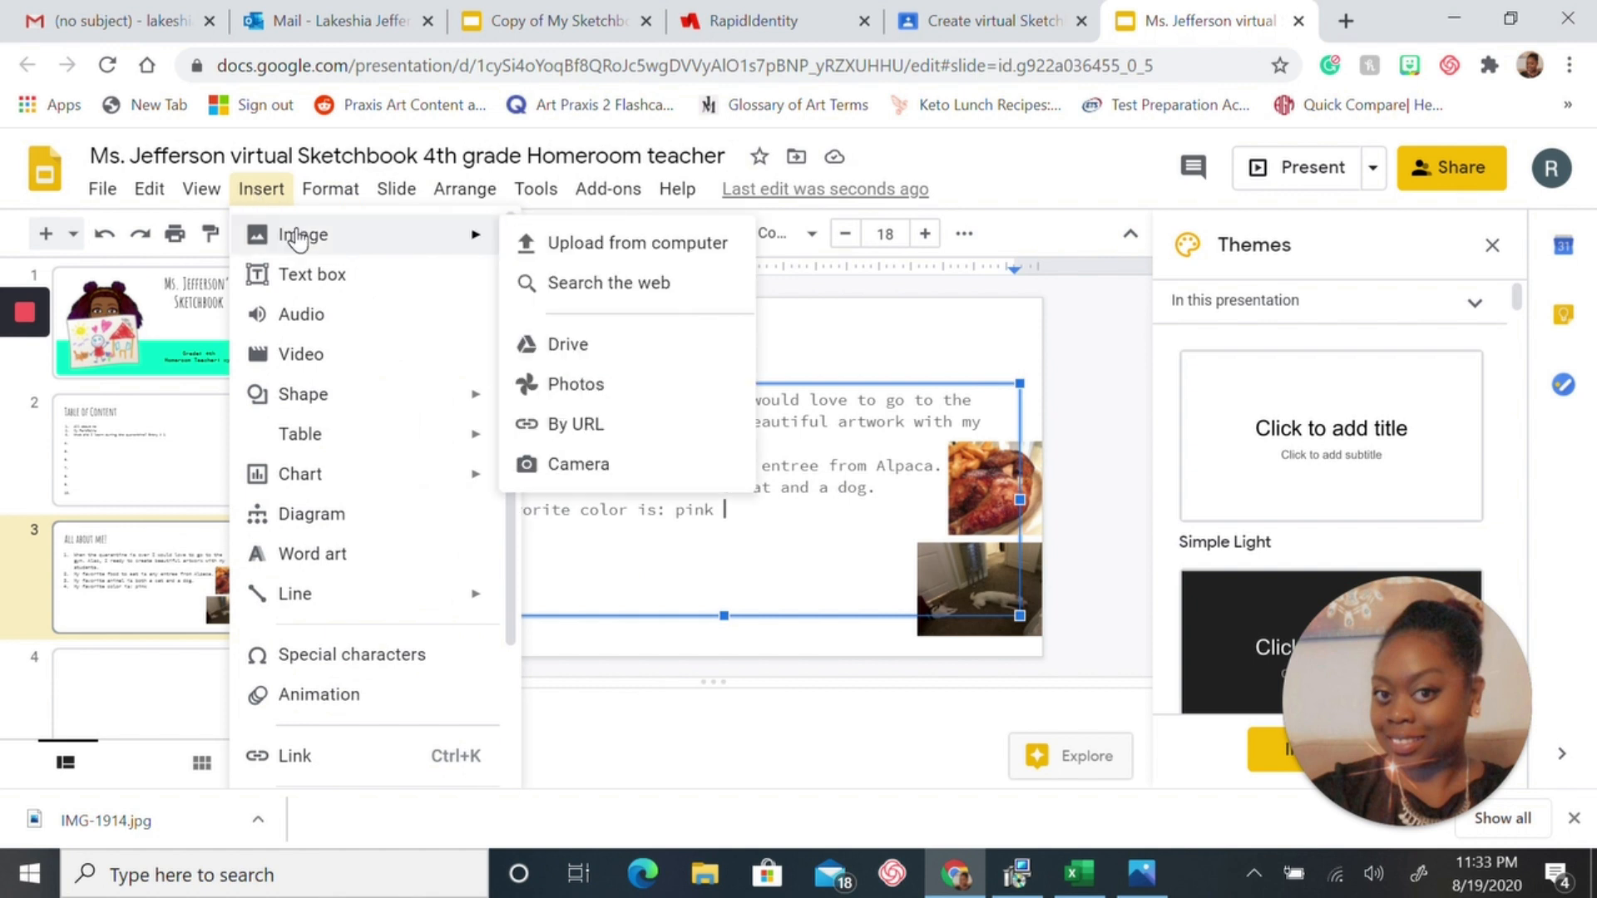
click(566, 284)
click(1313, 250)
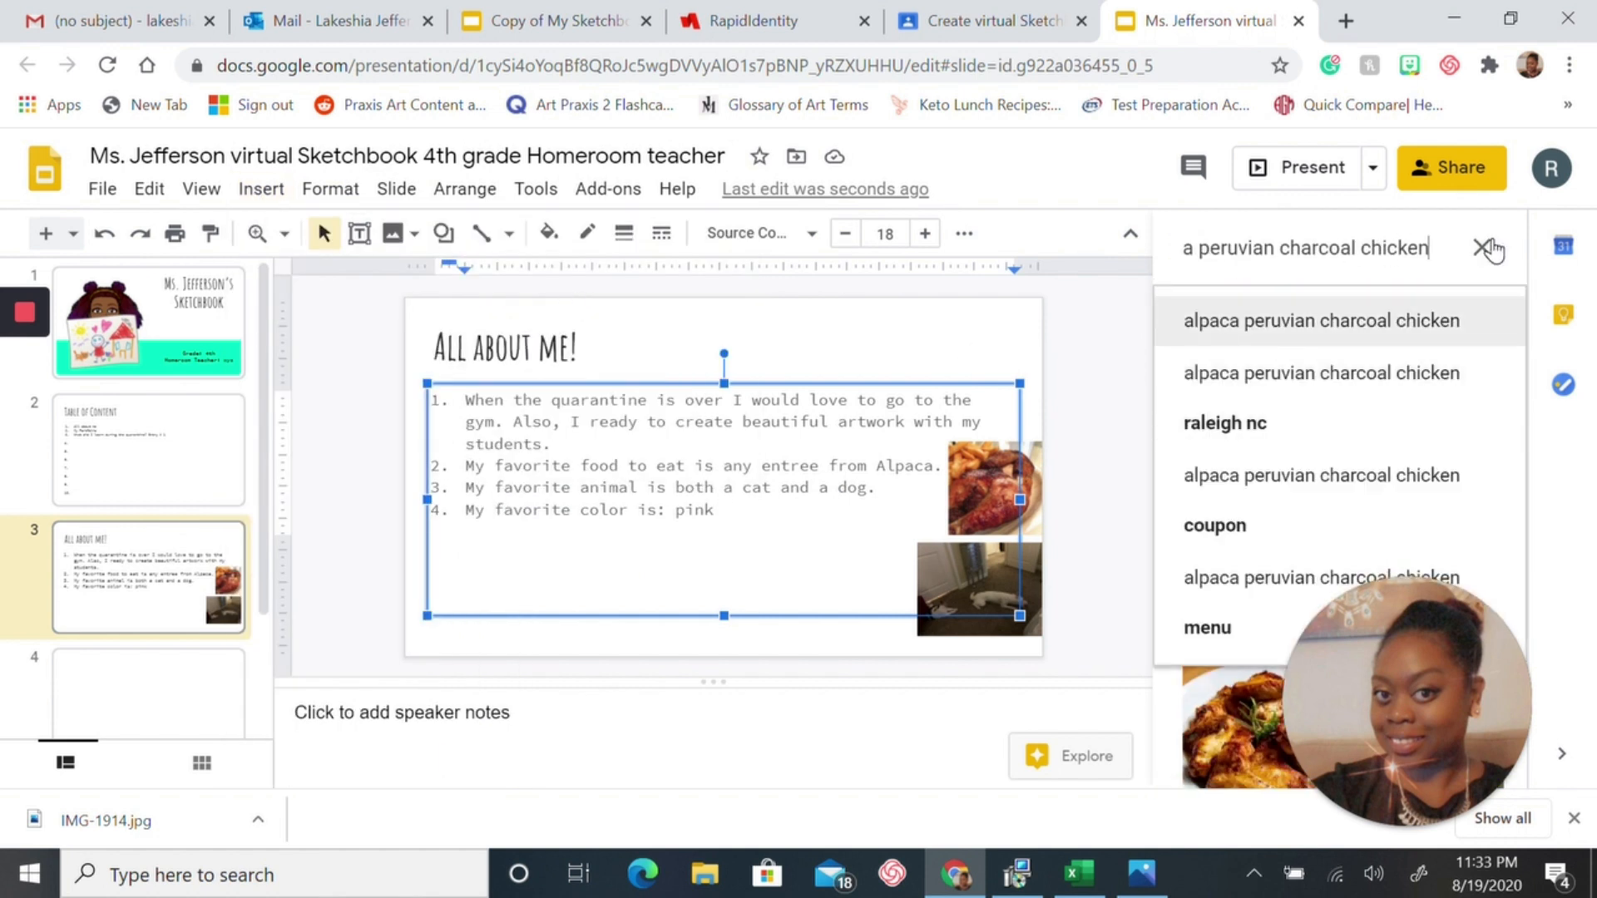
key(BackSpace)
key(BackSpace)
key(BackSpace)
key(BackSpace)
key(BackSpace)
key(BackSpace)
key(BackSpace)
key(BackSpace)
key(BackSpace)
key(BackSpace)
key(BackSpace)
key(BackSpace)
key(BackSpace)
key(BackSpace)
key(BackSpace)
key(BackSpace)
key(BackSpace)
key(BackSpace)
key(BackSpace)
key(BackSpace)
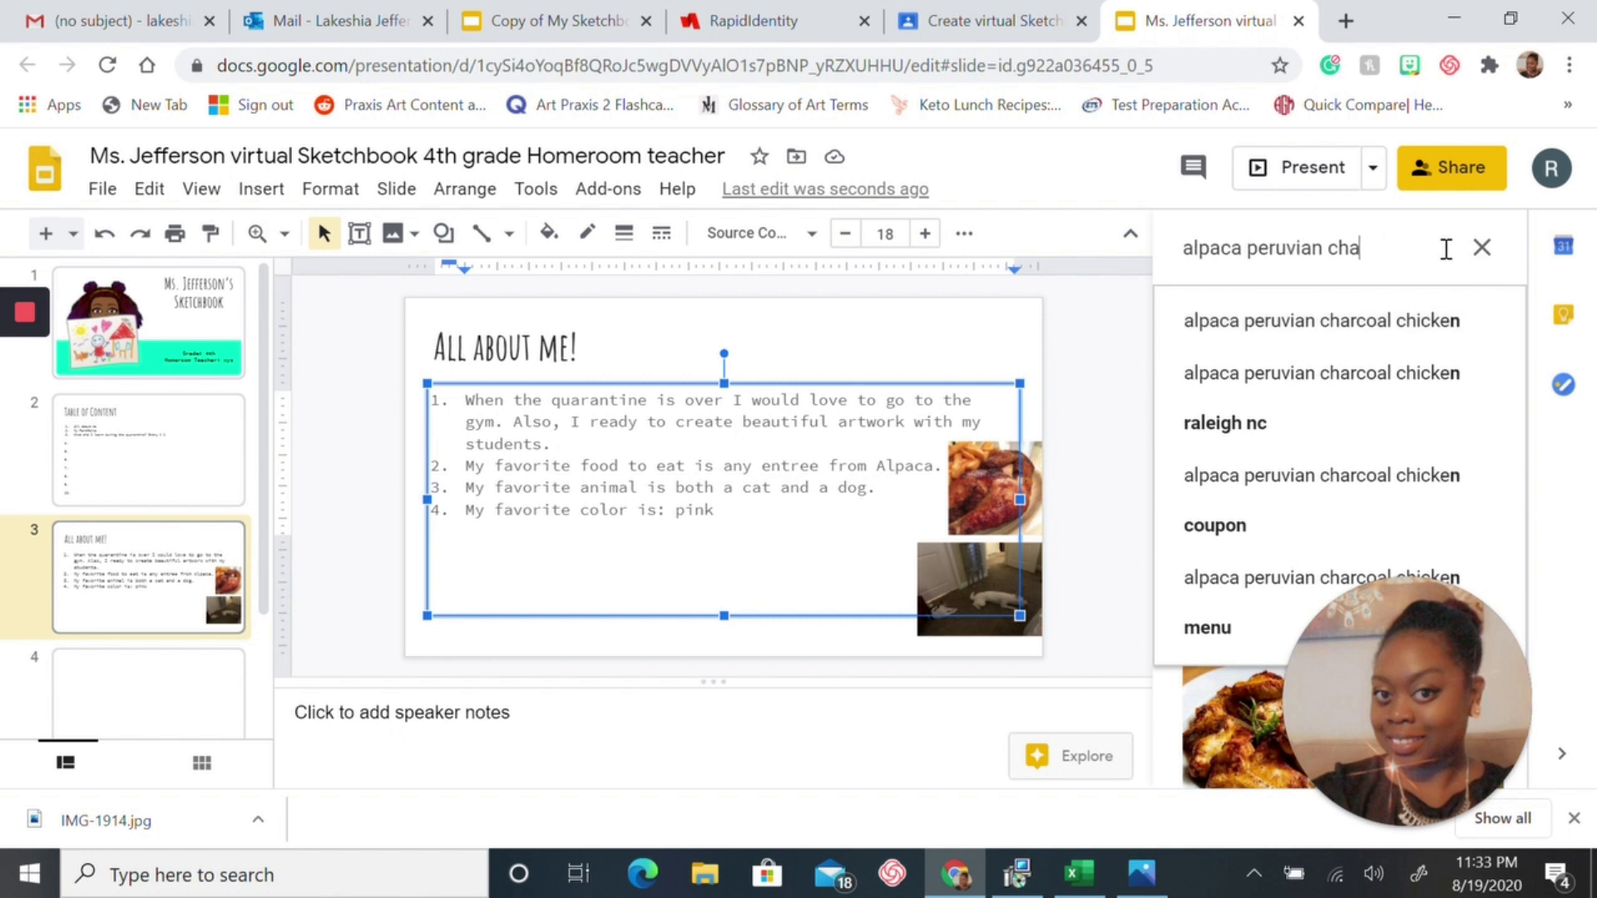
key(BackSpace)
key(BackSpace)
key(BackSpace)
key(BackSpace)
key(BackSpace)
key(BackSpace)
text(pink)
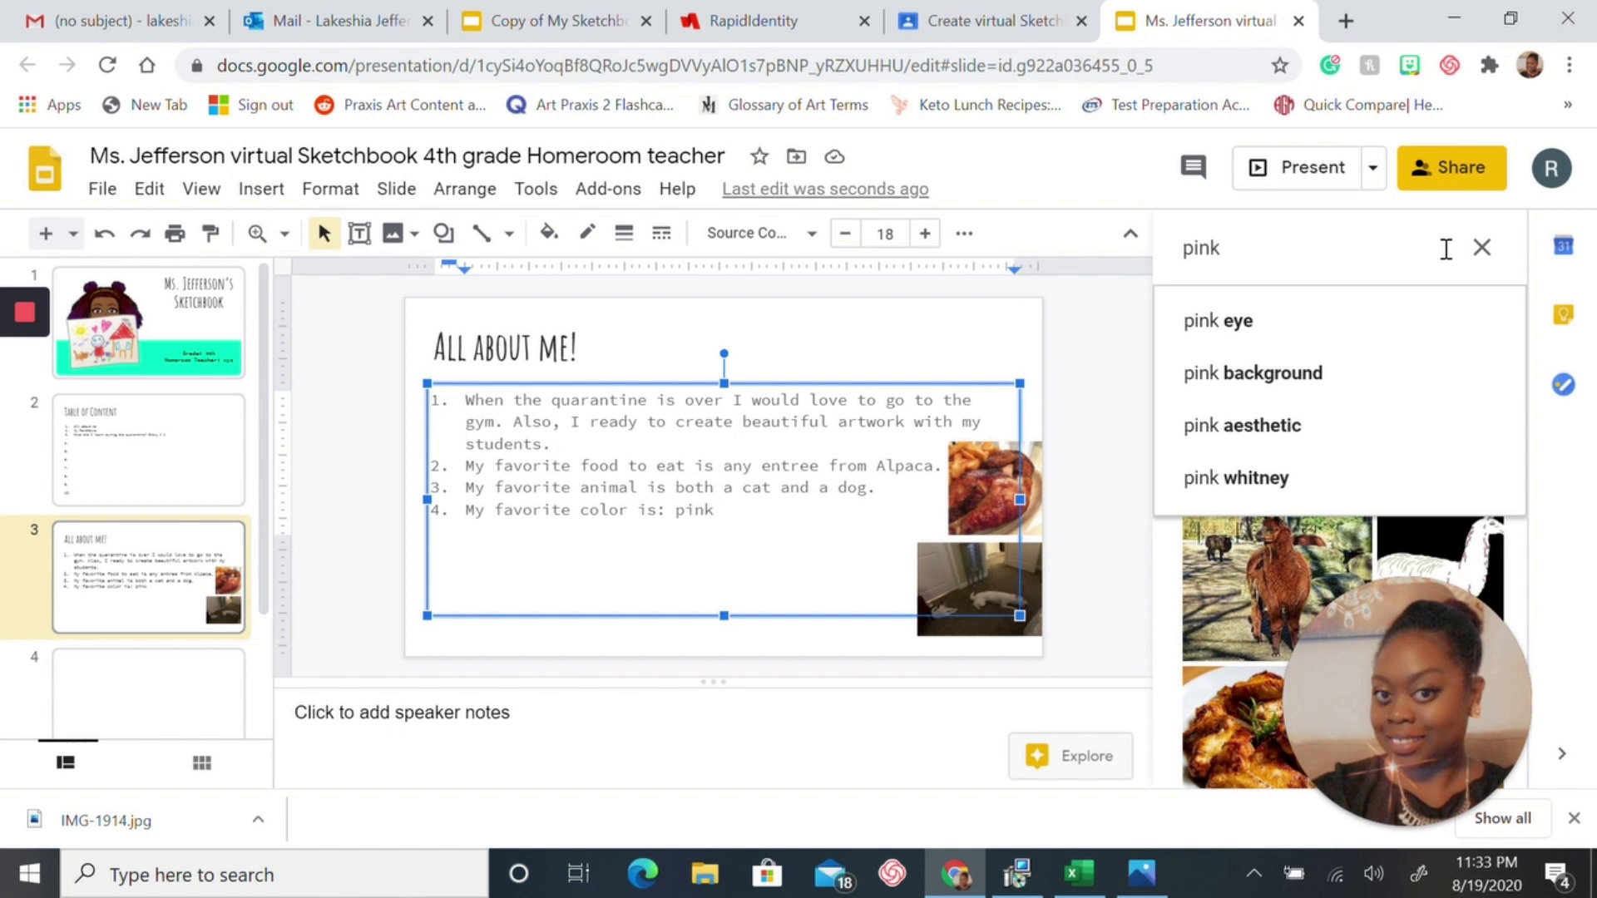
click(1306, 375)
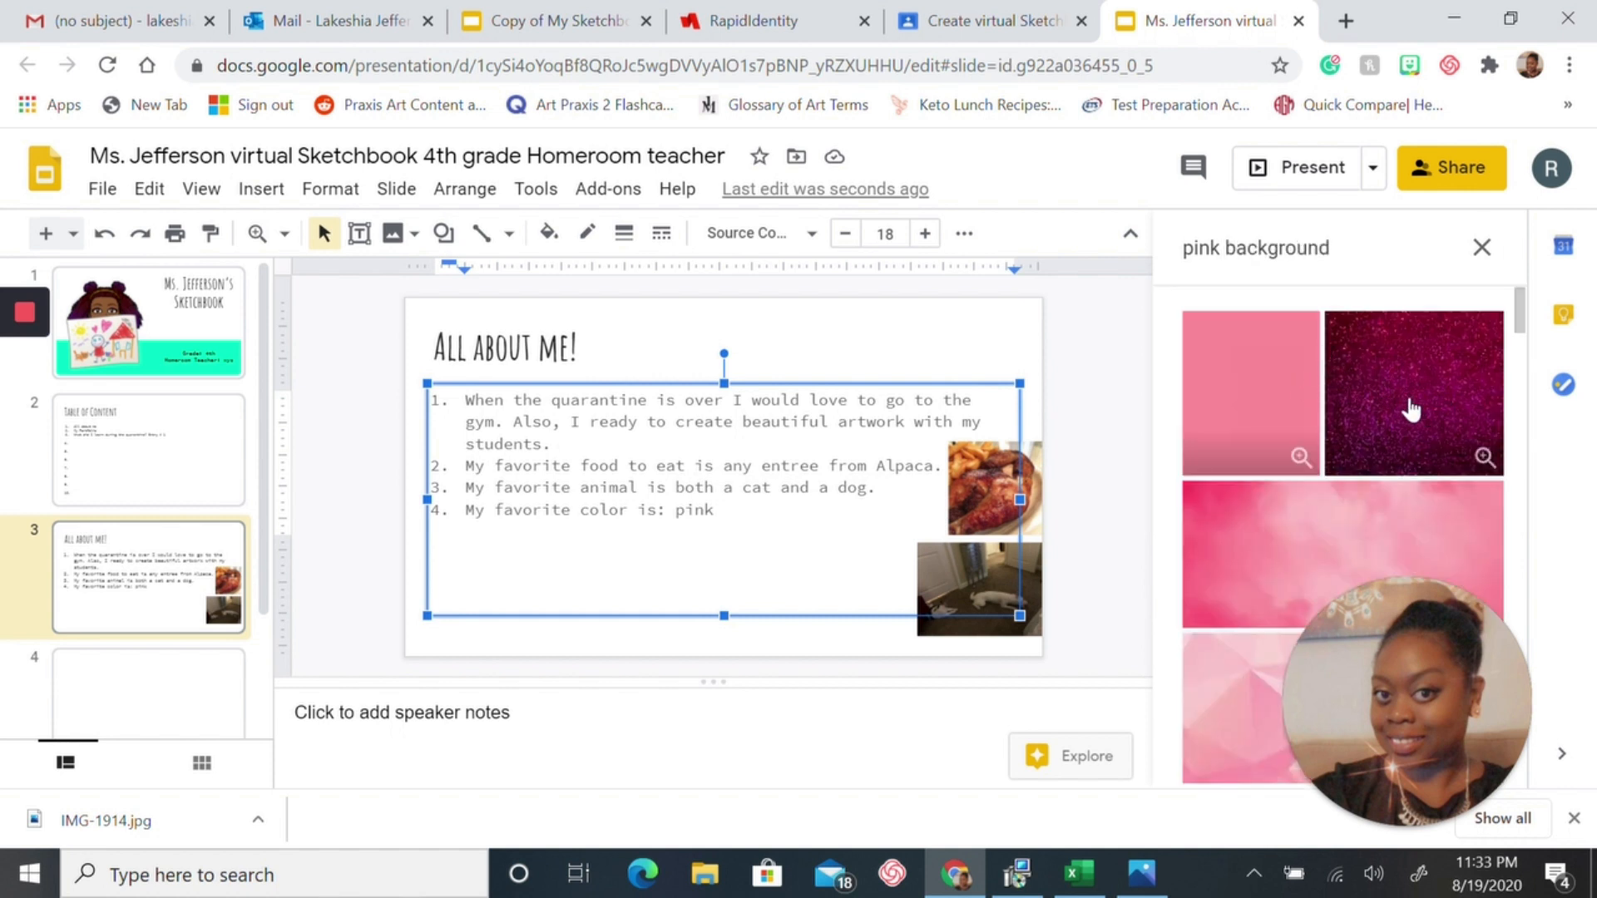
Insert the dark pink glitter picture, shrink it and place it below the list, beside the pet photo.
click(1424, 406)
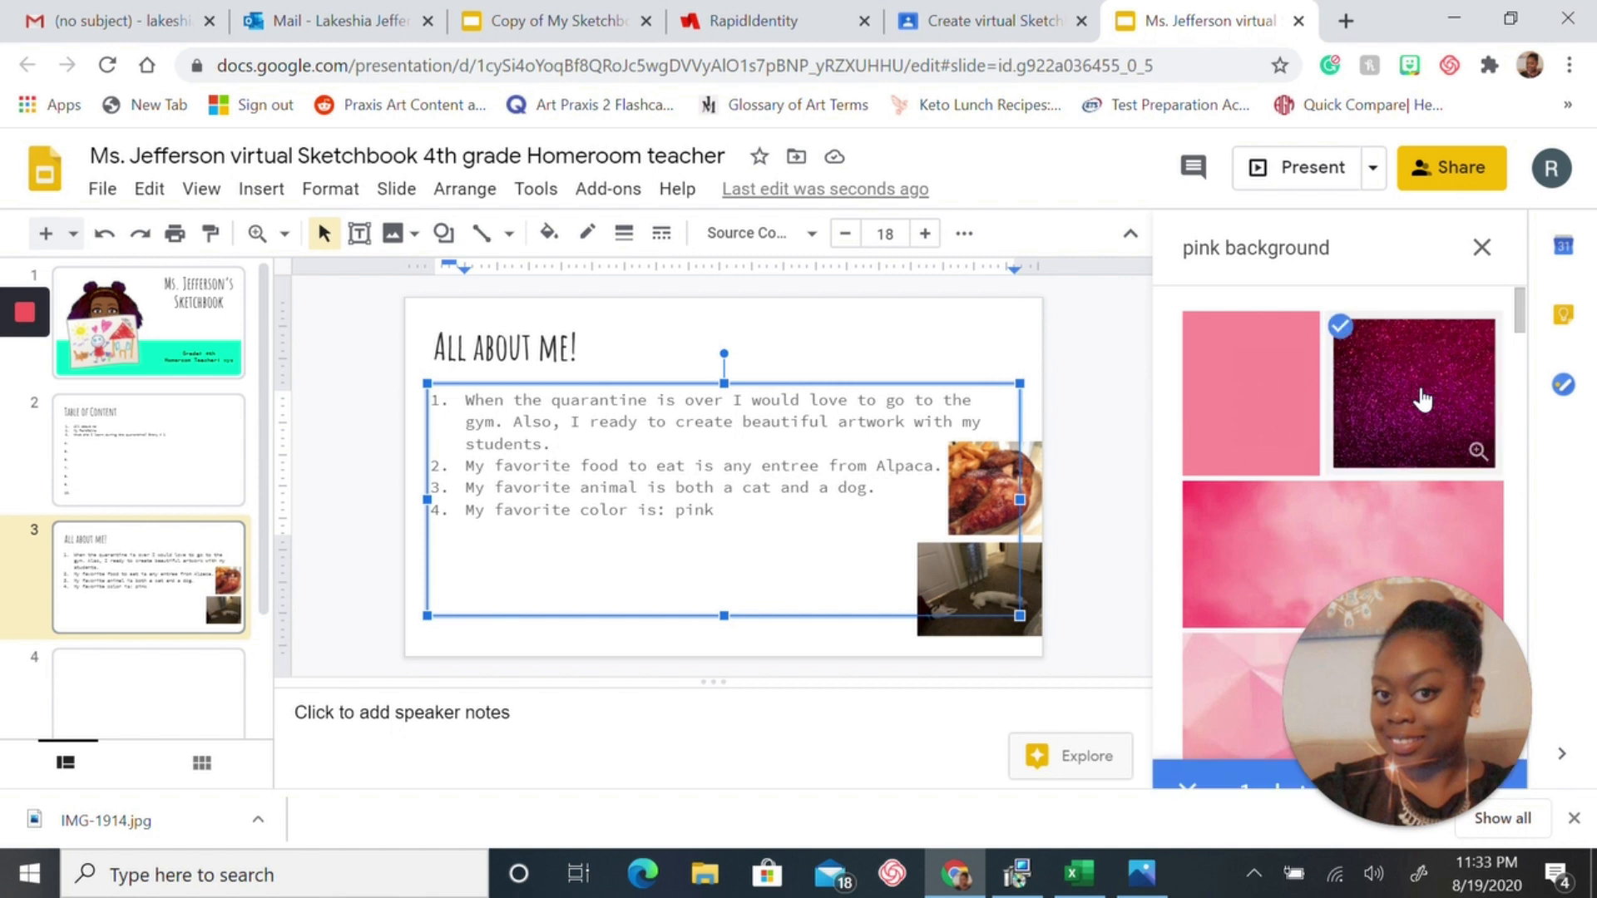
drag(1411, 671, 1248, 684)
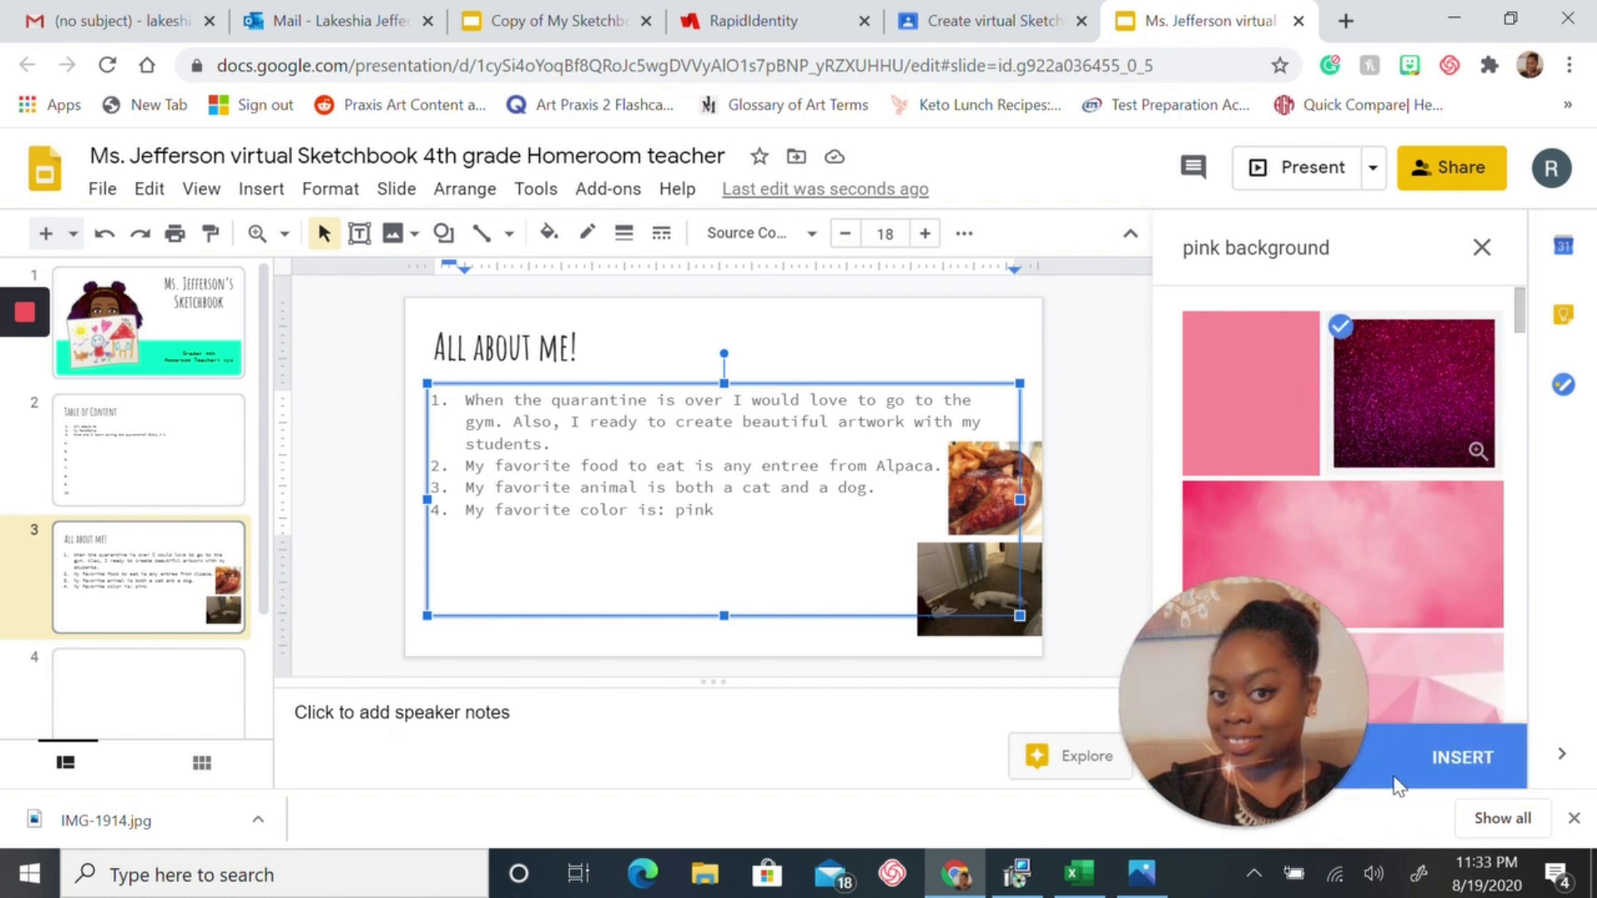
click(1457, 757)
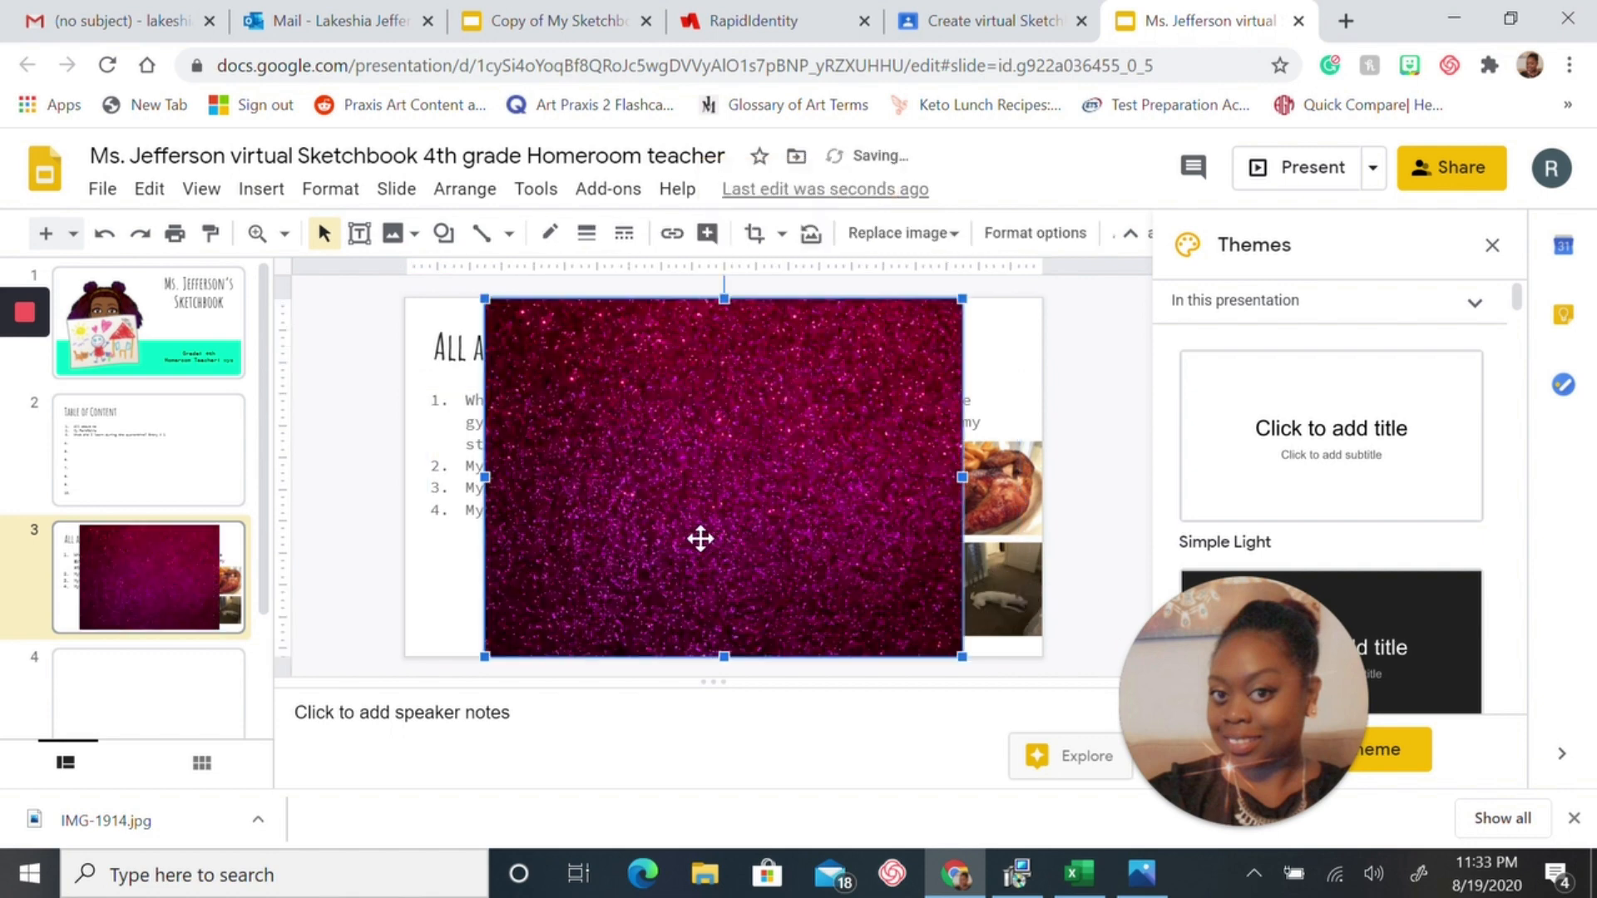
drag(485, 297, 809, 527)
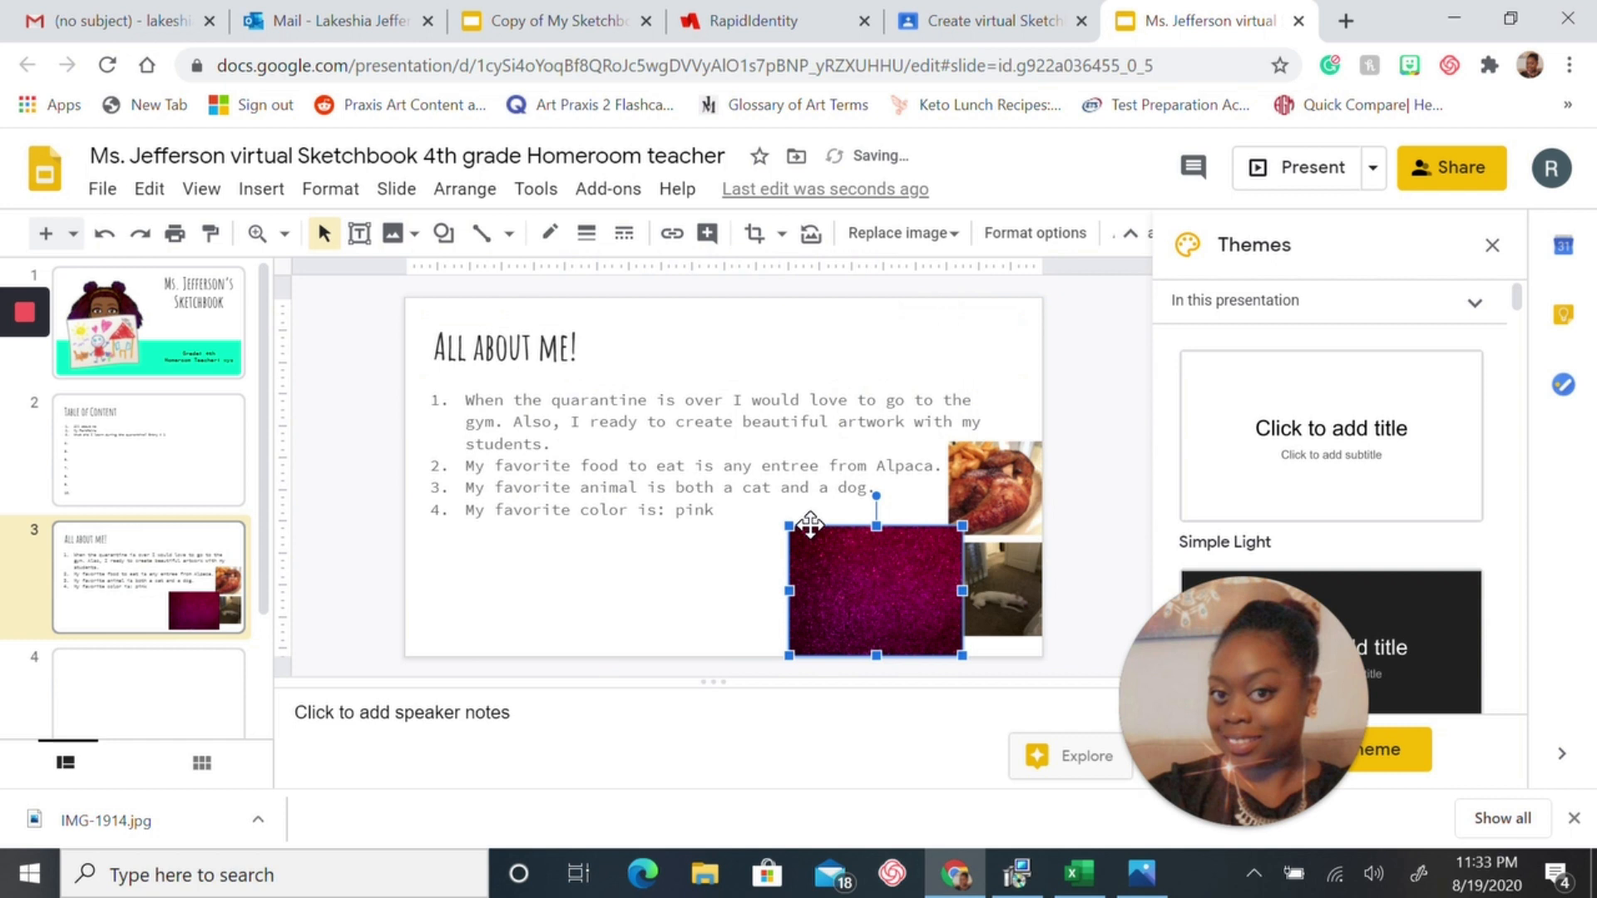
drag(841, 582, 763, 580)
Insert the portrait photo IMG-2133.jpg from the computer's Downloads folder on the All about me! slide.
click(459, 517)
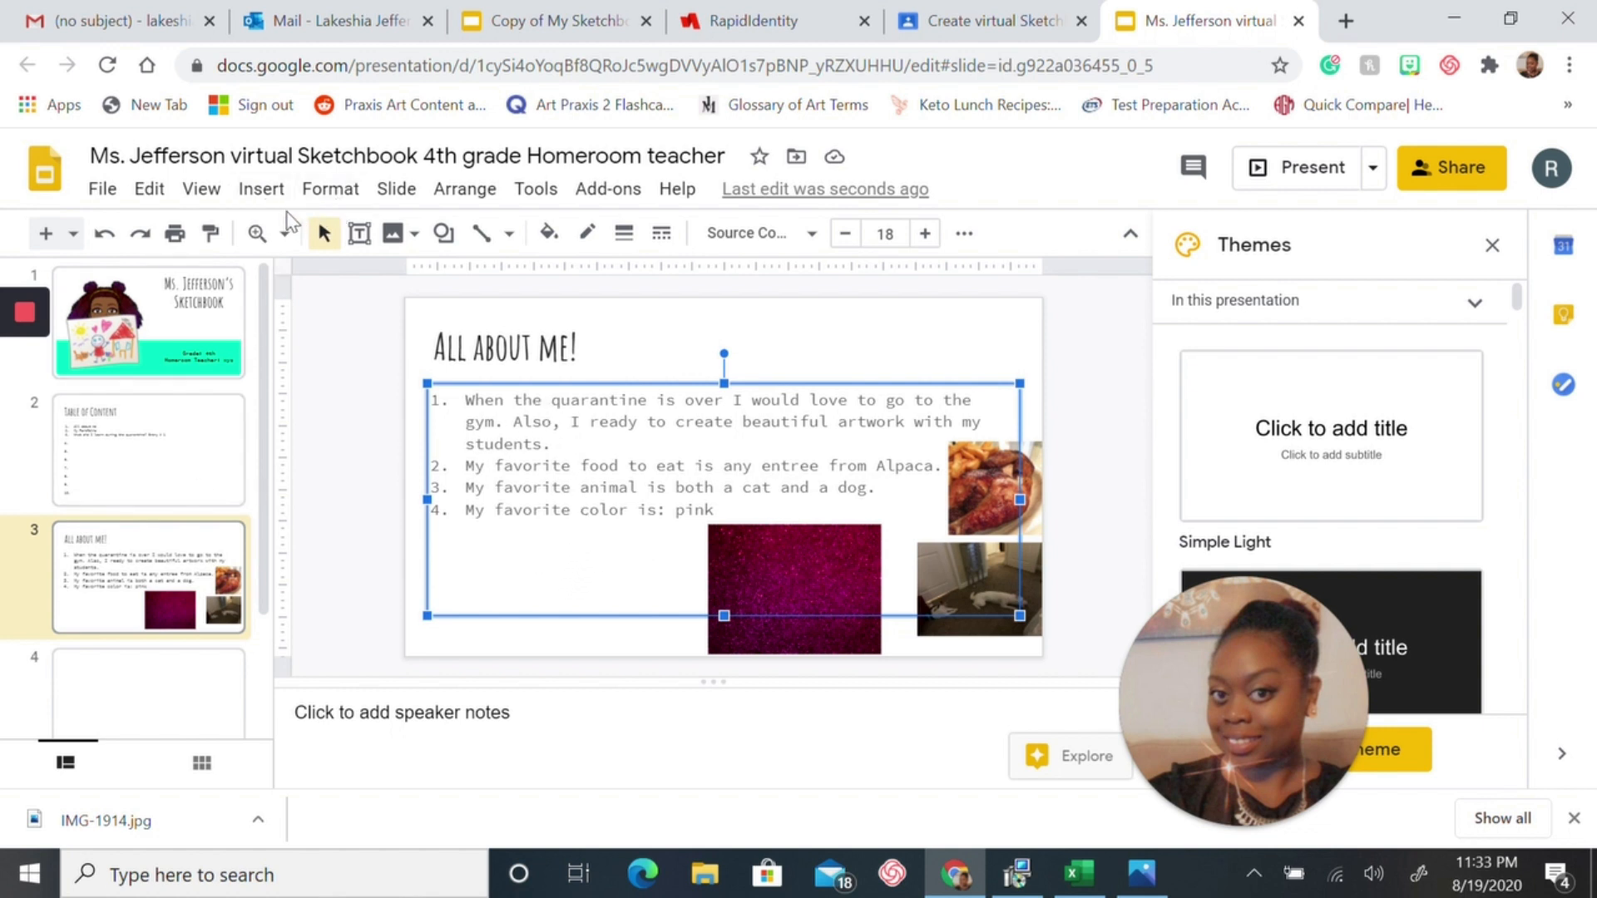
click(262, 190)
mouse_move(322, 239)
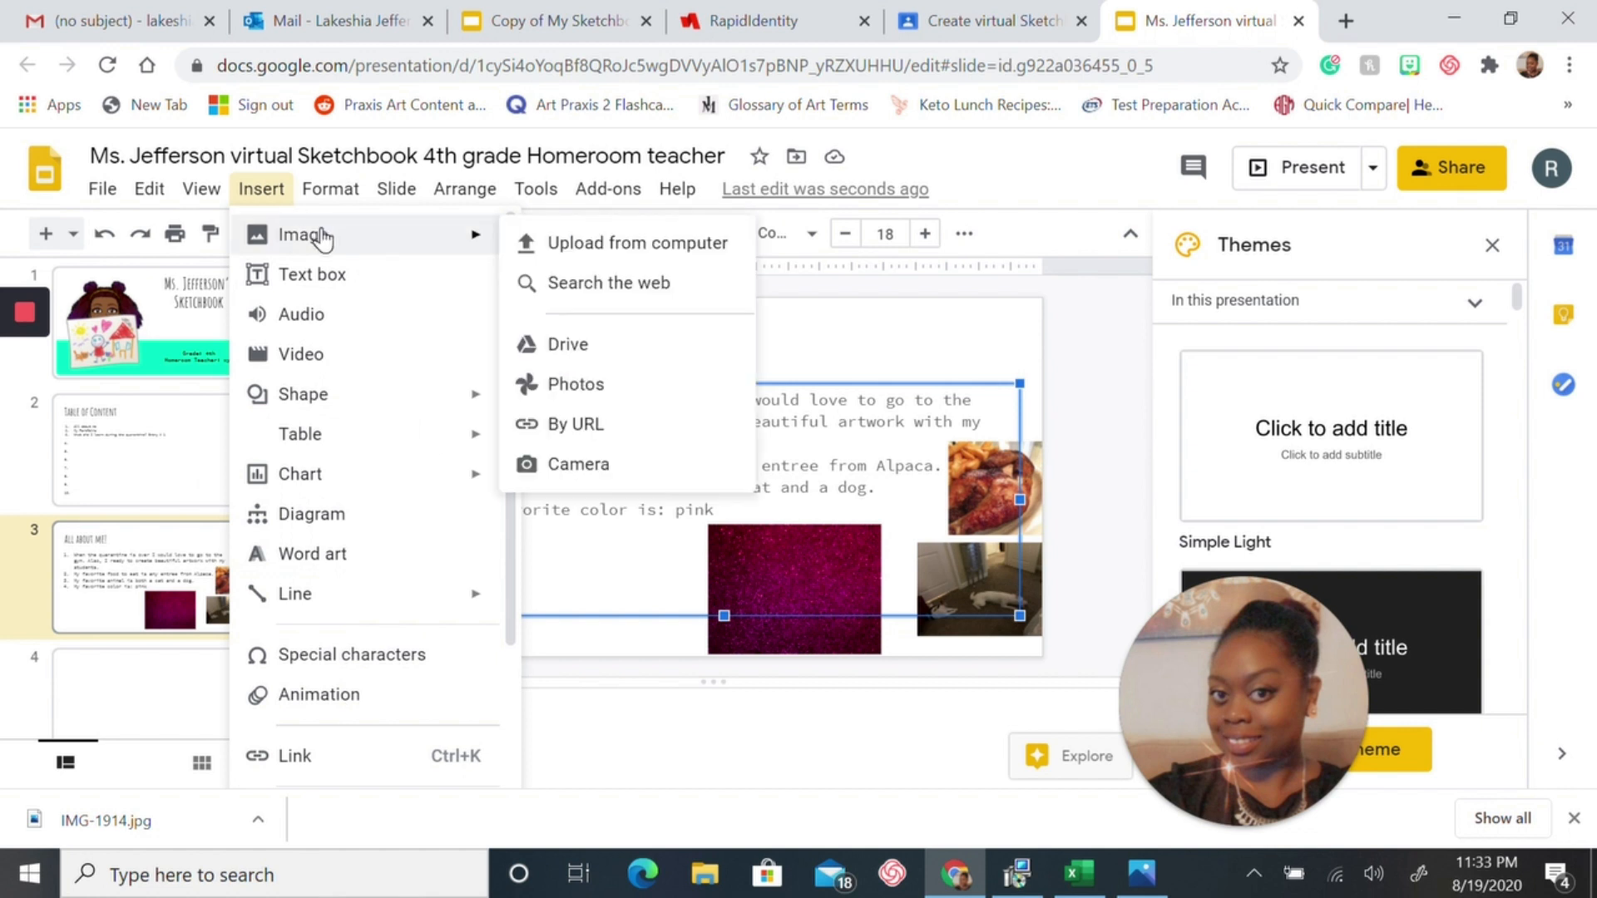
click(570, 243)
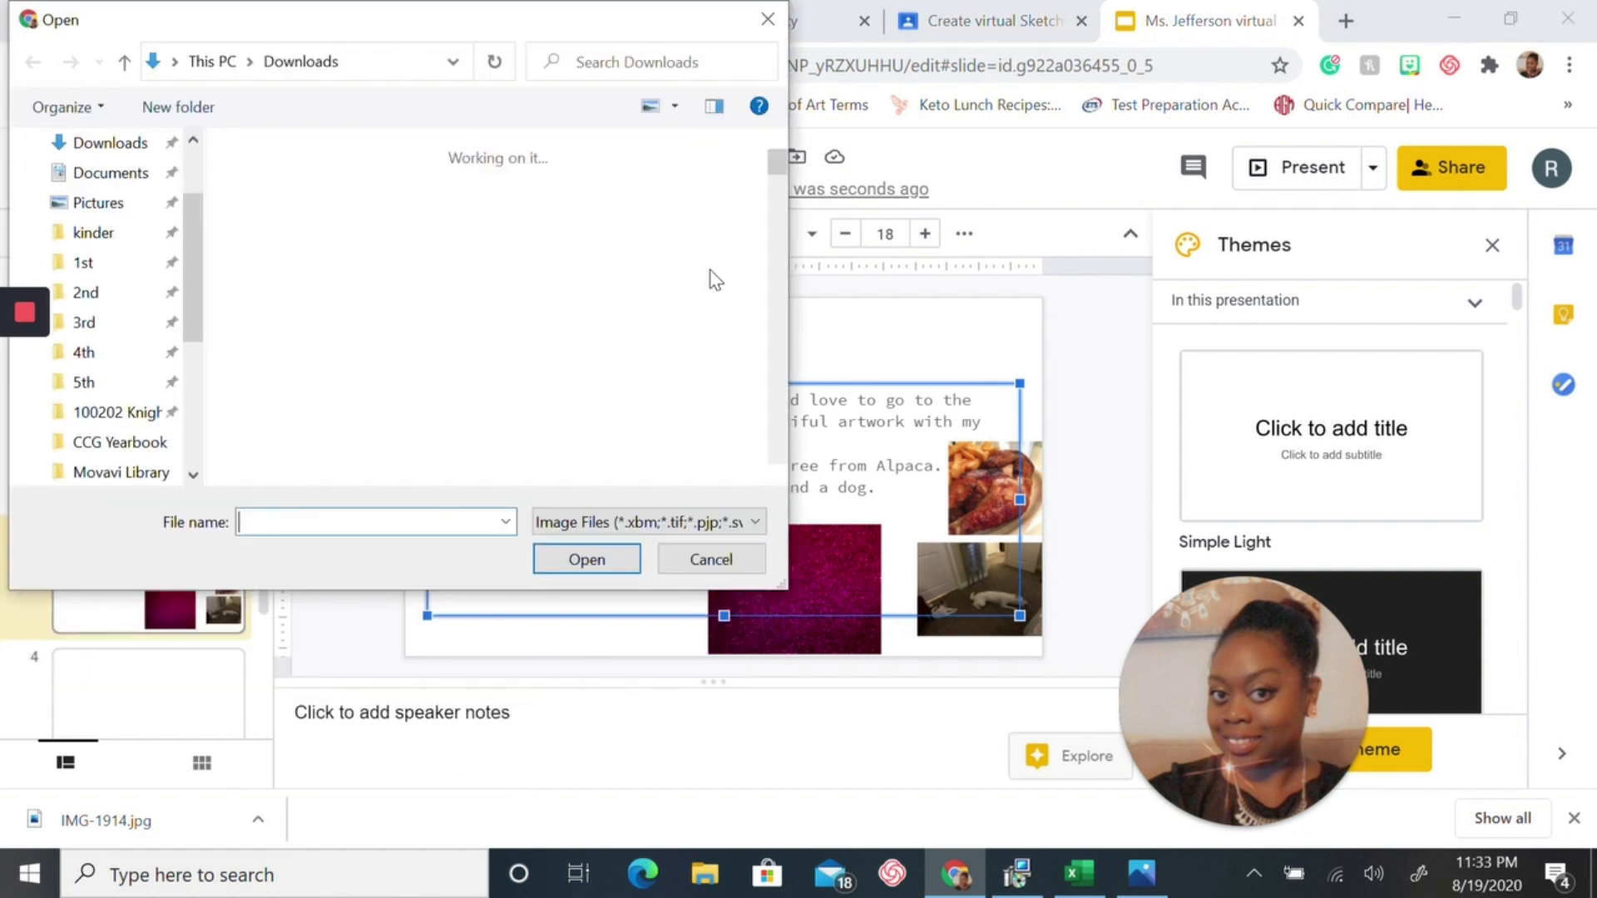
click(701, 256)
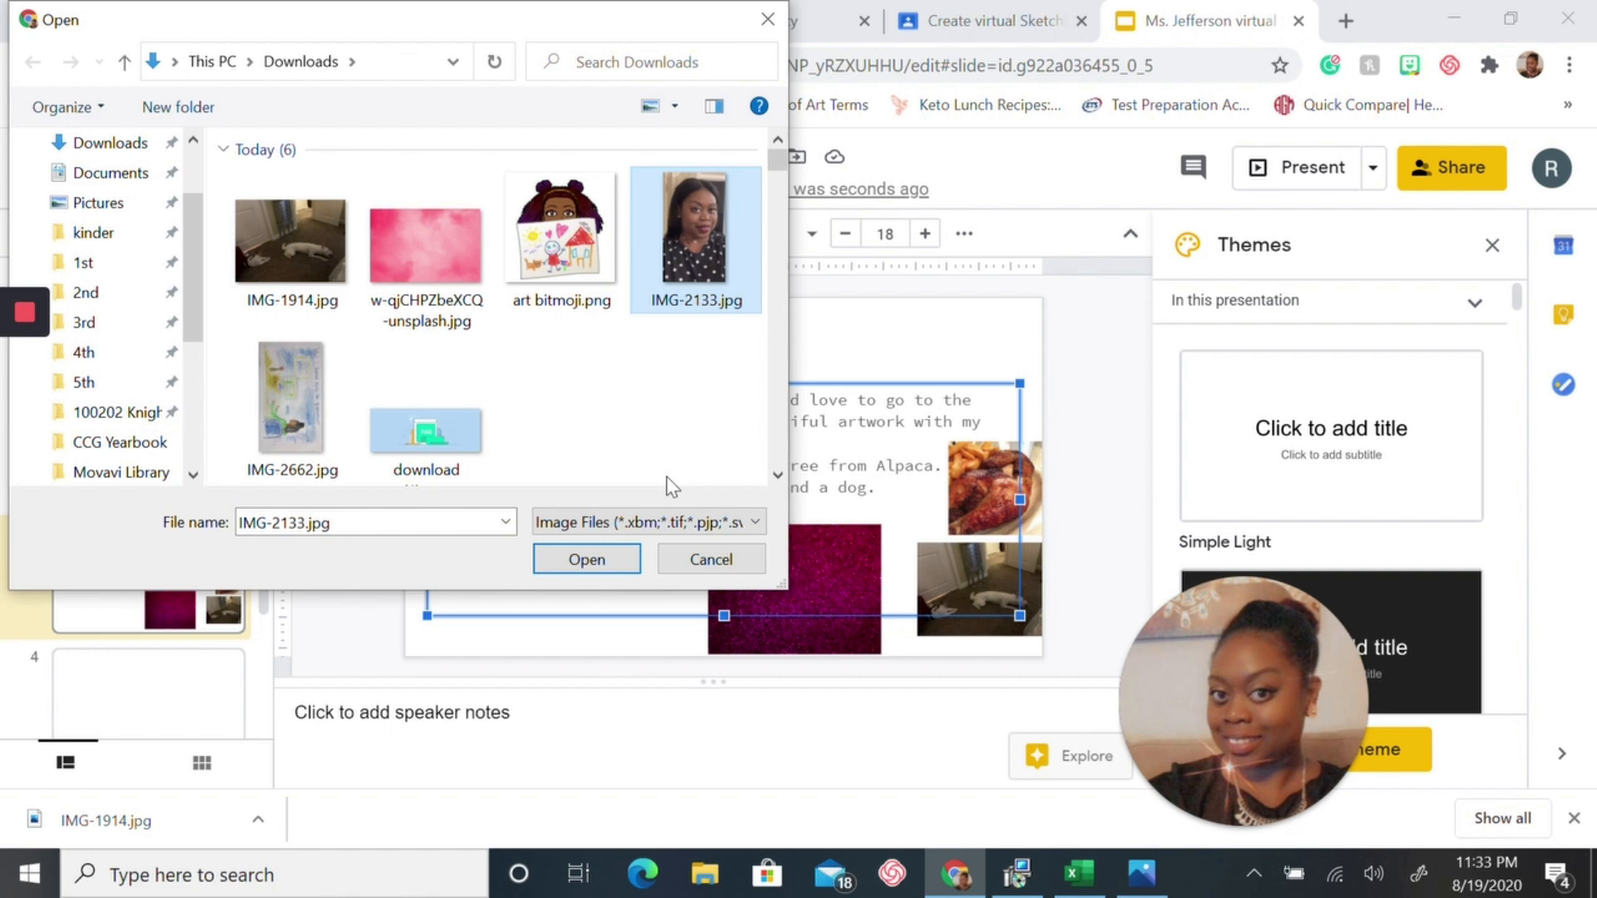
click(587, 561)
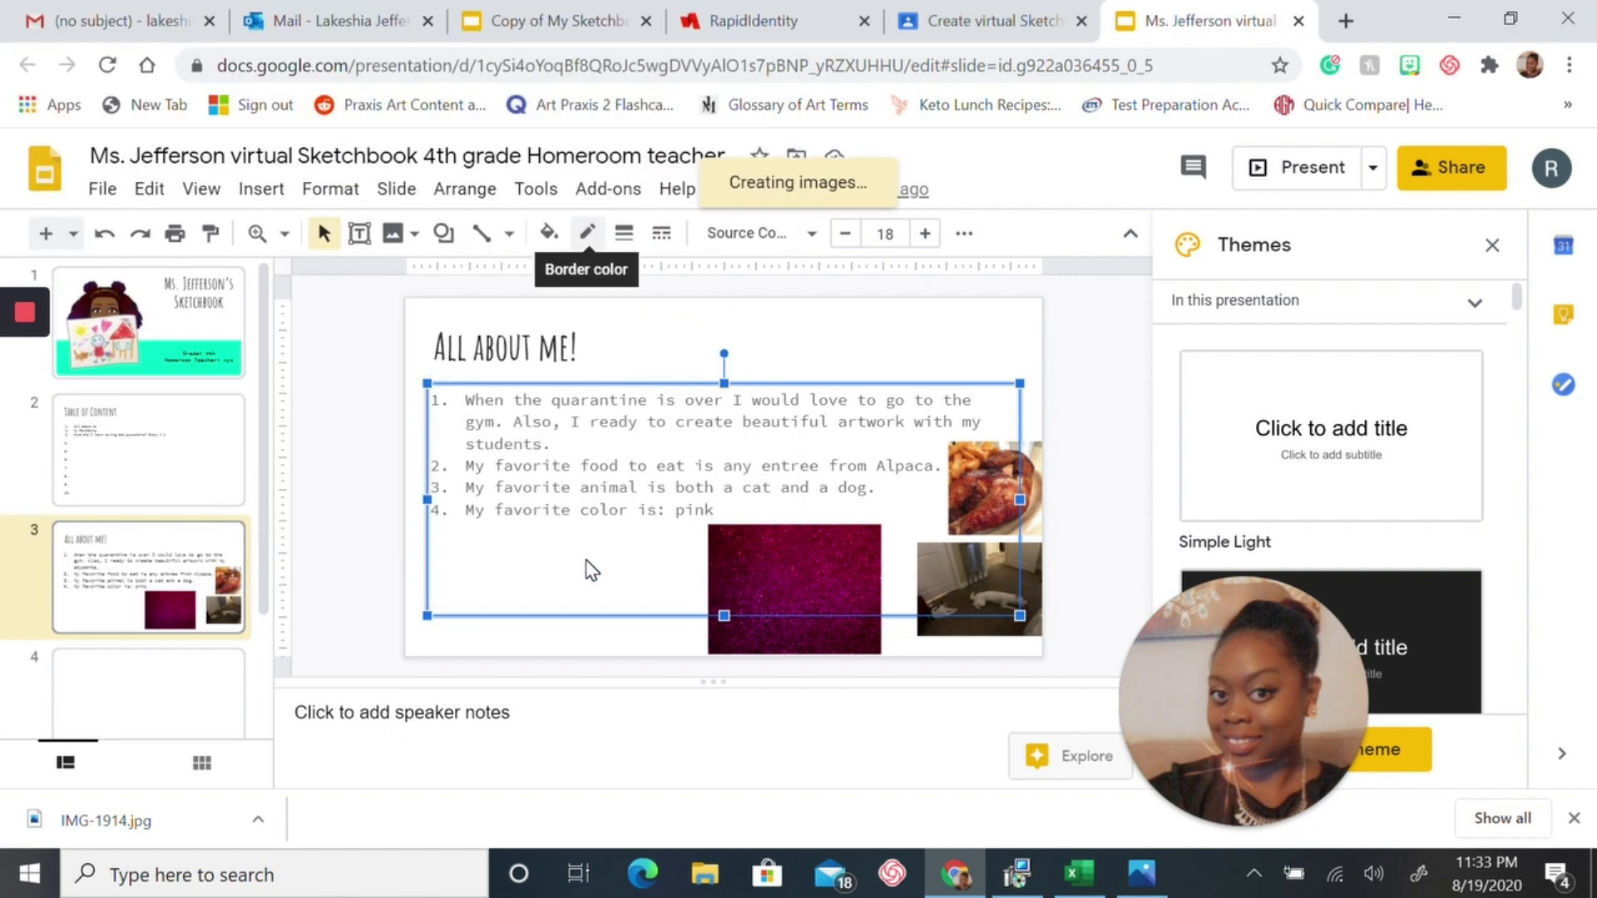
Shrink the portrait photo and the pink glitter picture and line them up below the list, with the portrait left of the glitter picture.
drag(822, 300, 747, 483)
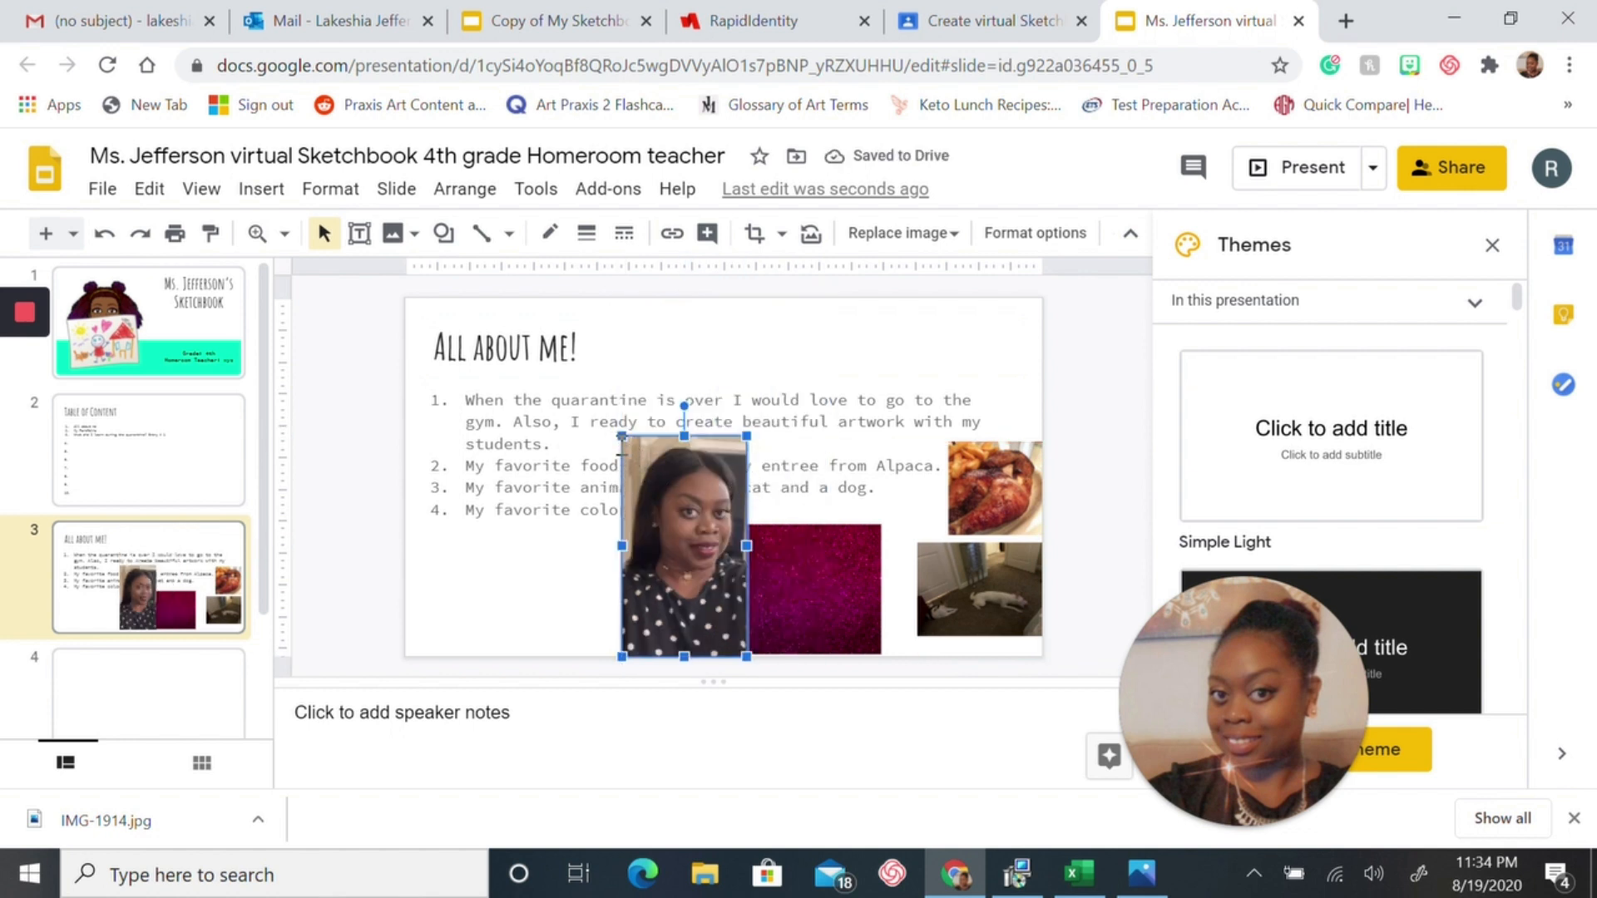
drag(622, 445, 574, 351)
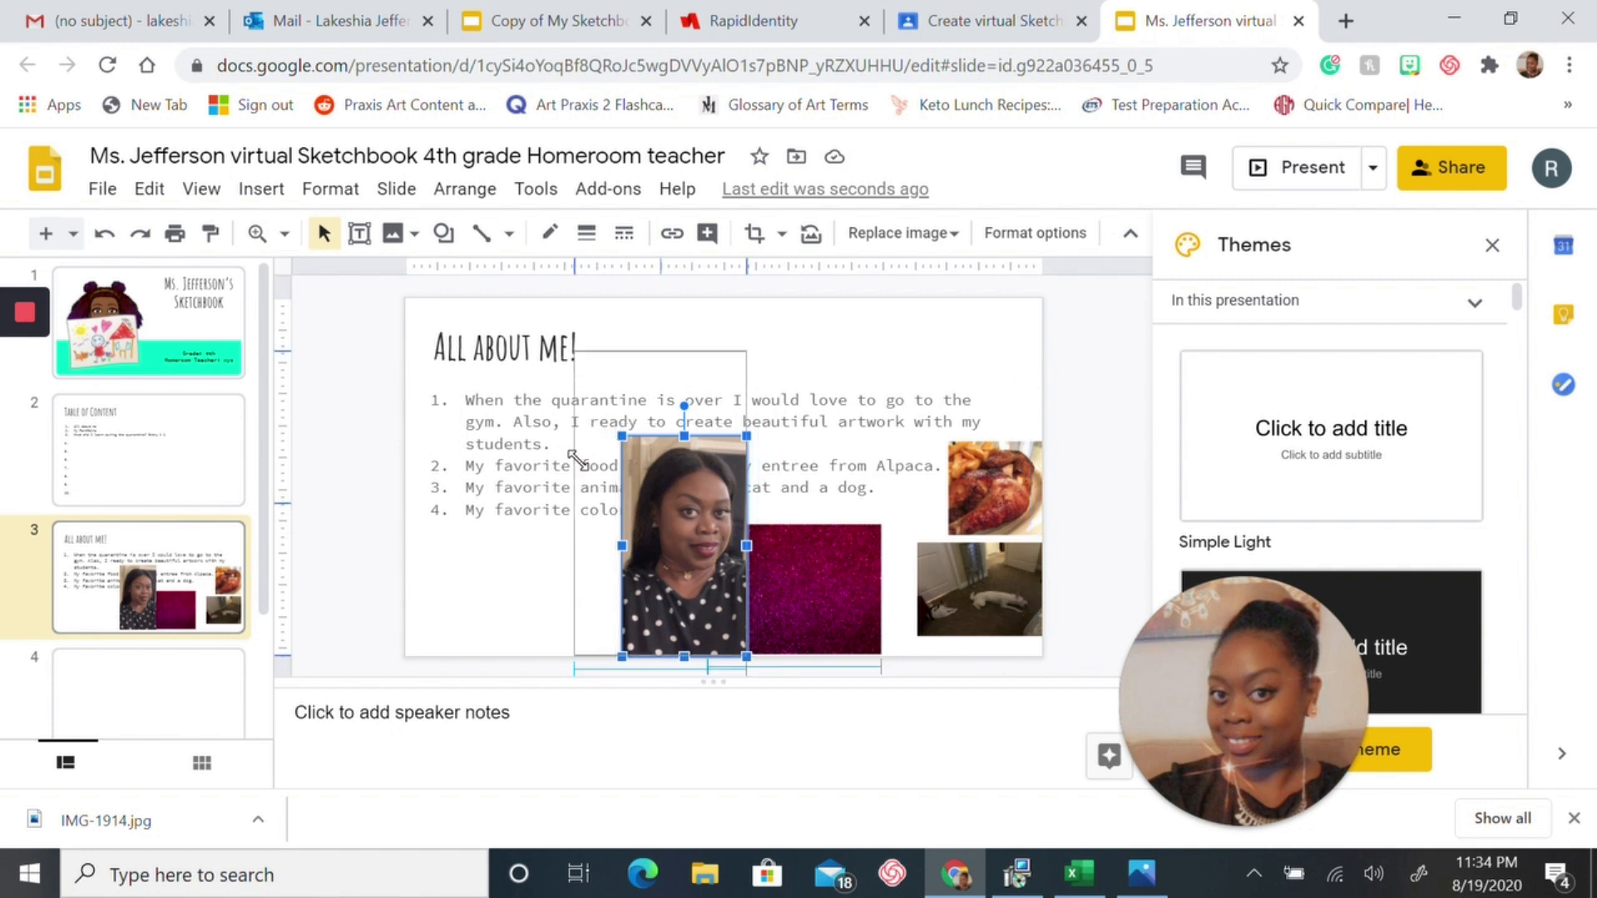
drag(746, 351, 672, 482)
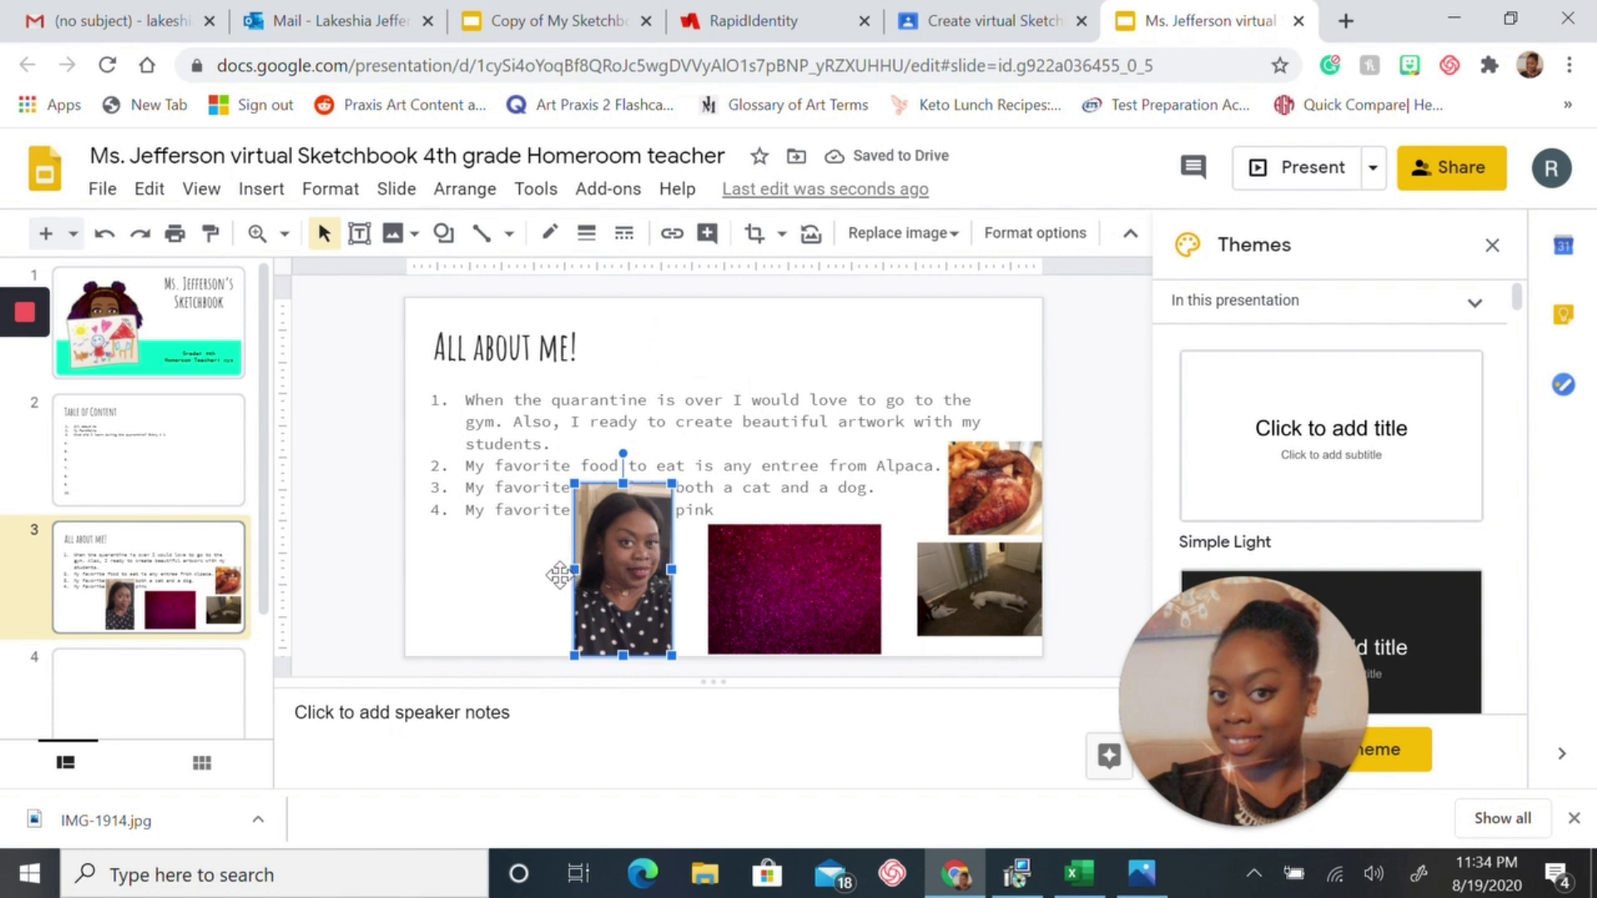
key(ctrl+z)
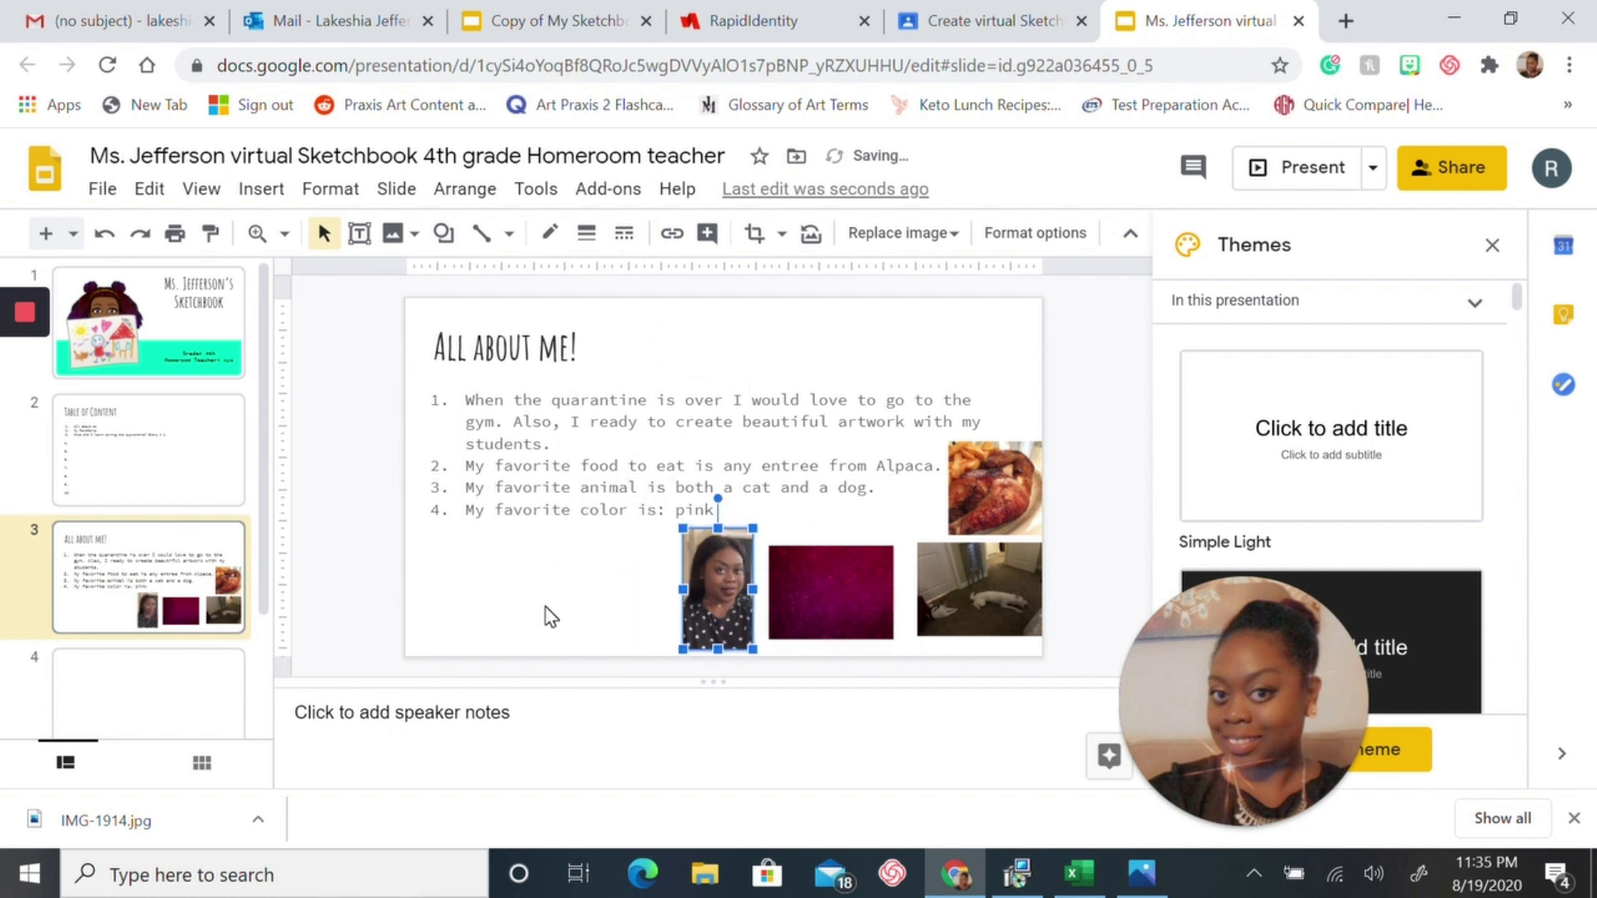
click(364, 483)
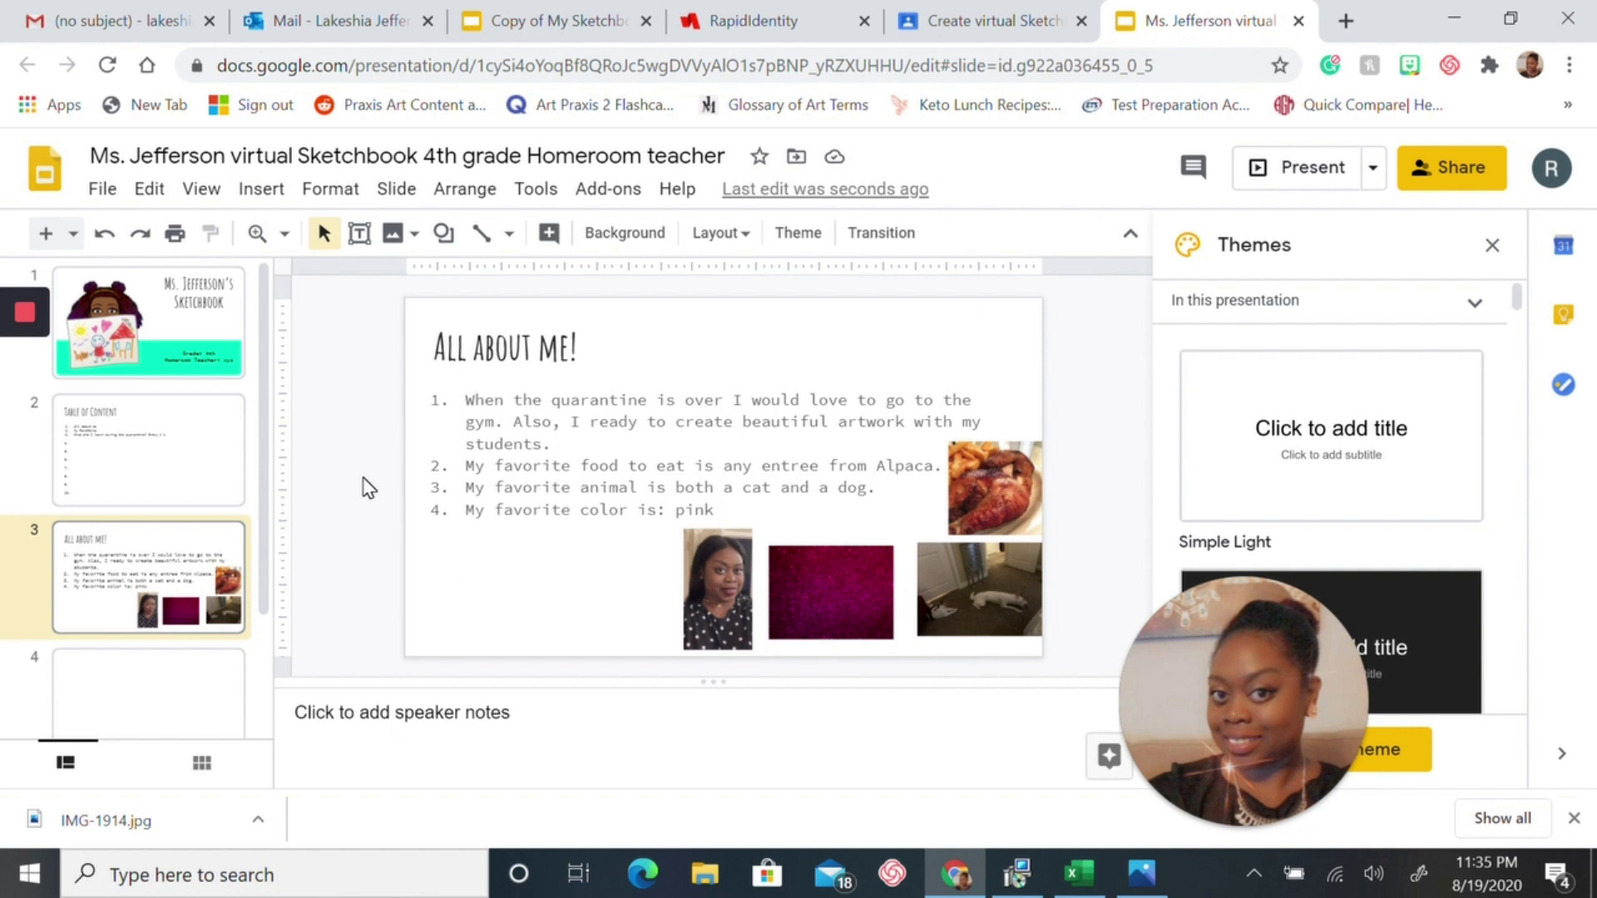
Title slide 4 "My Portfolio".
click(131, 707)
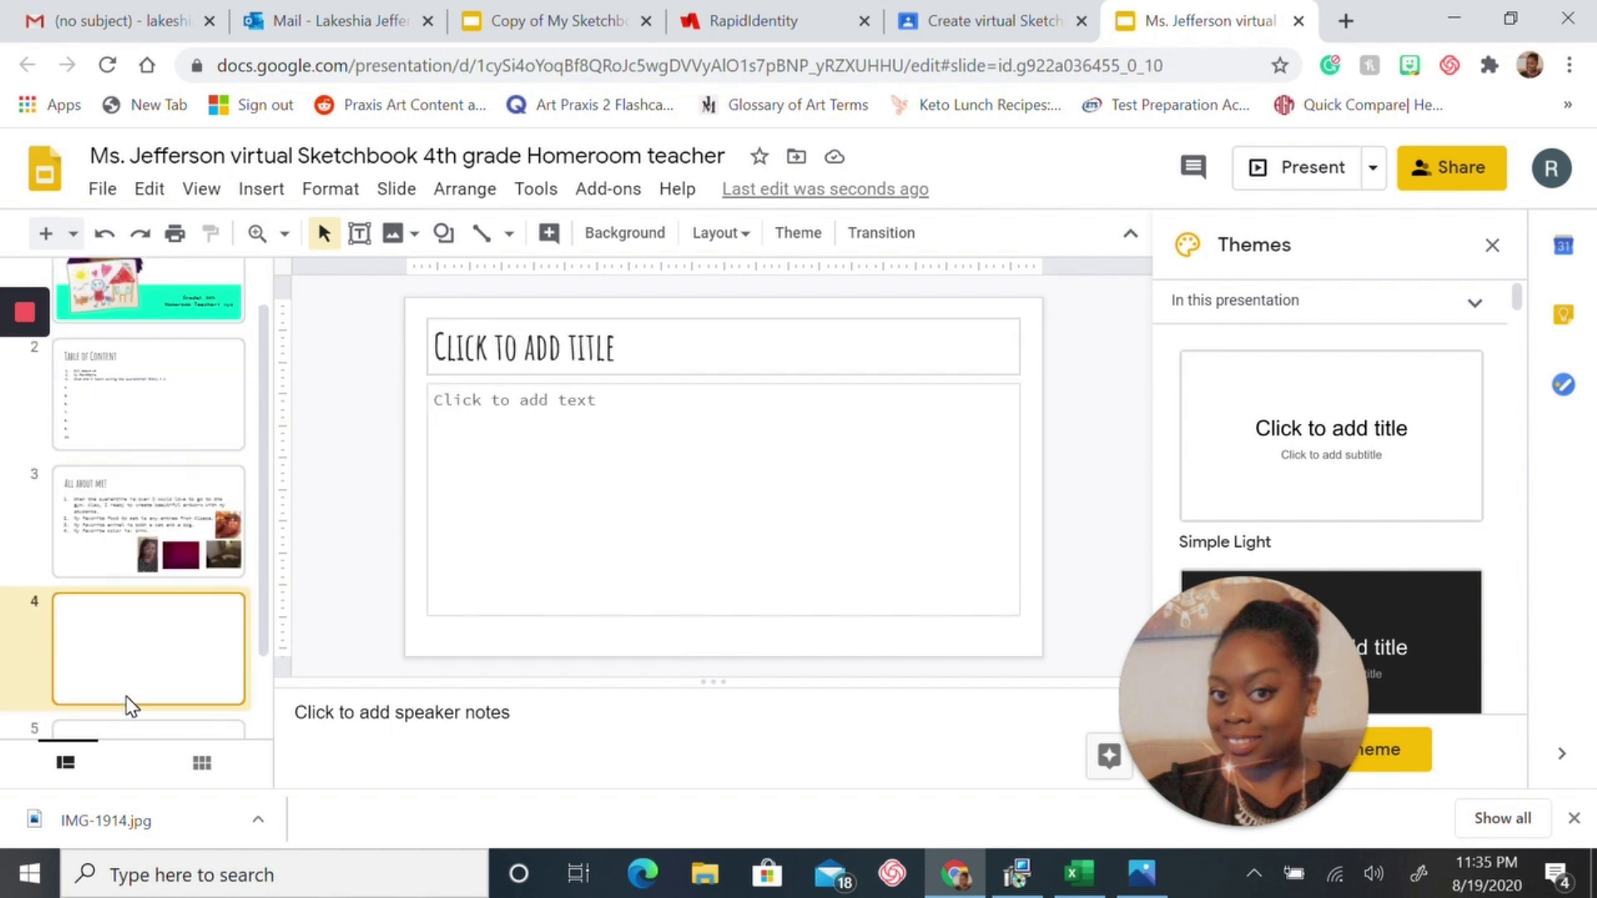
click(632, 354)
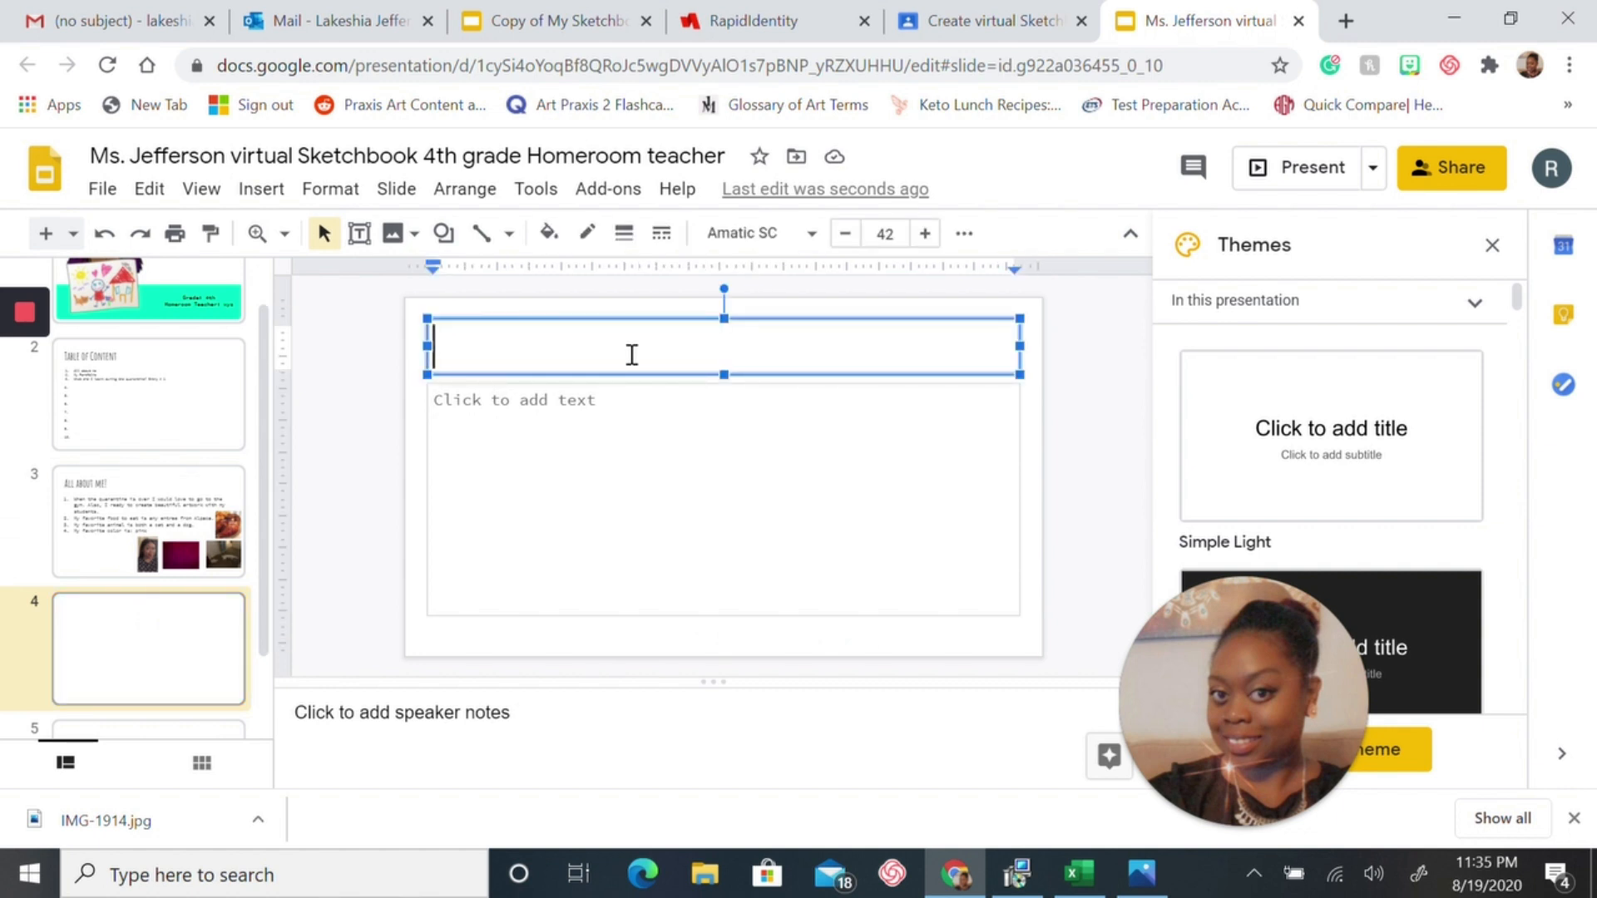
text(My )
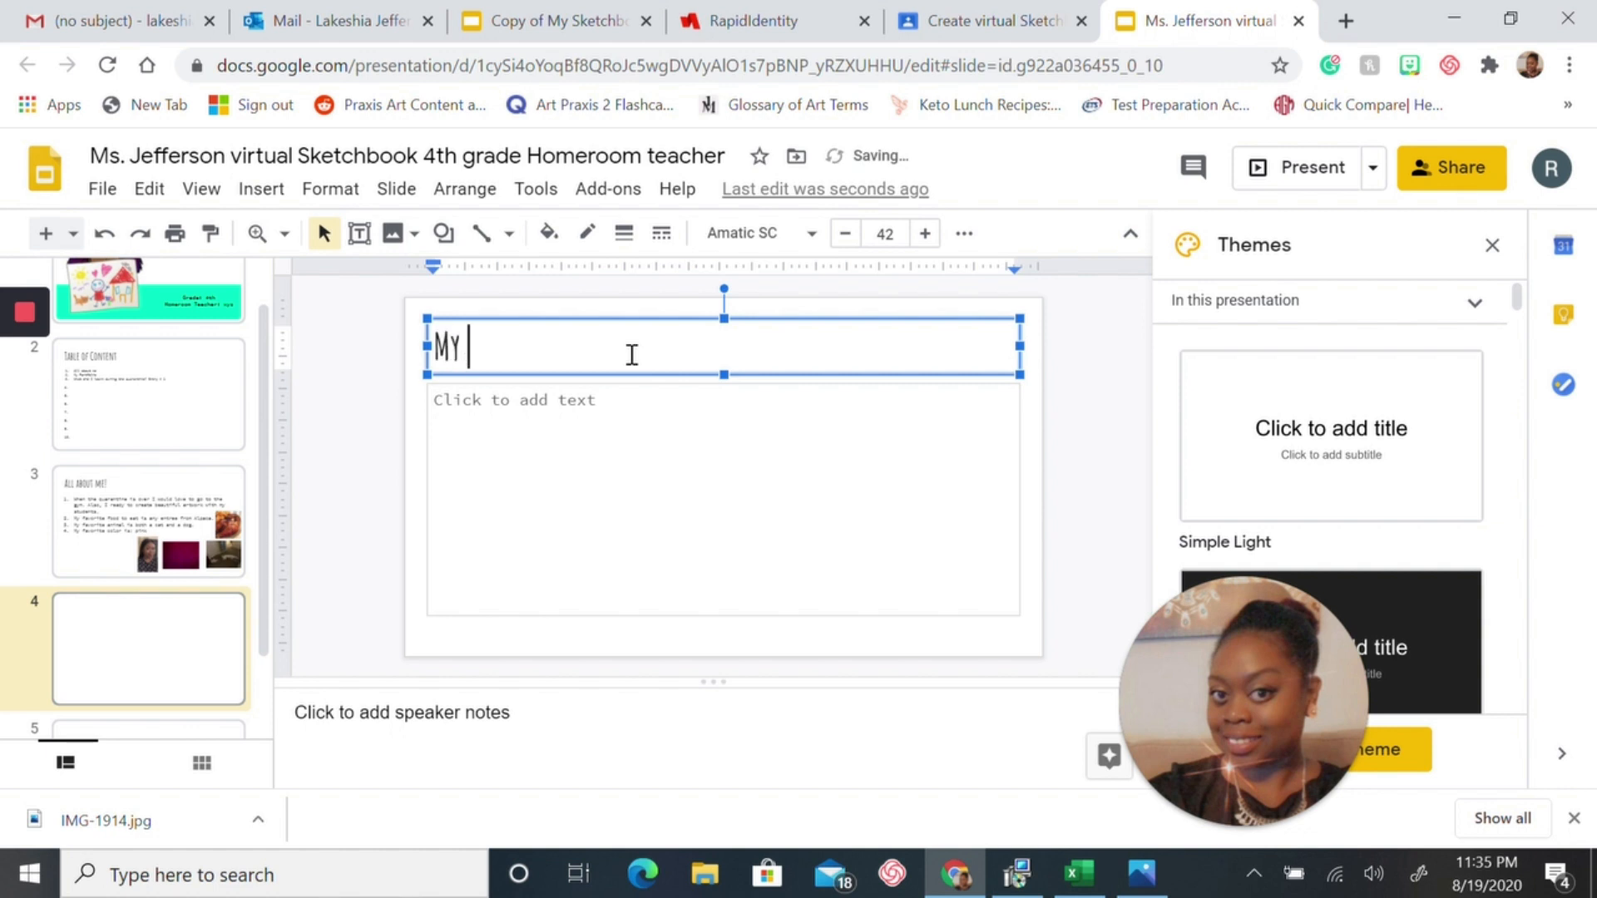
text(Portfolio)
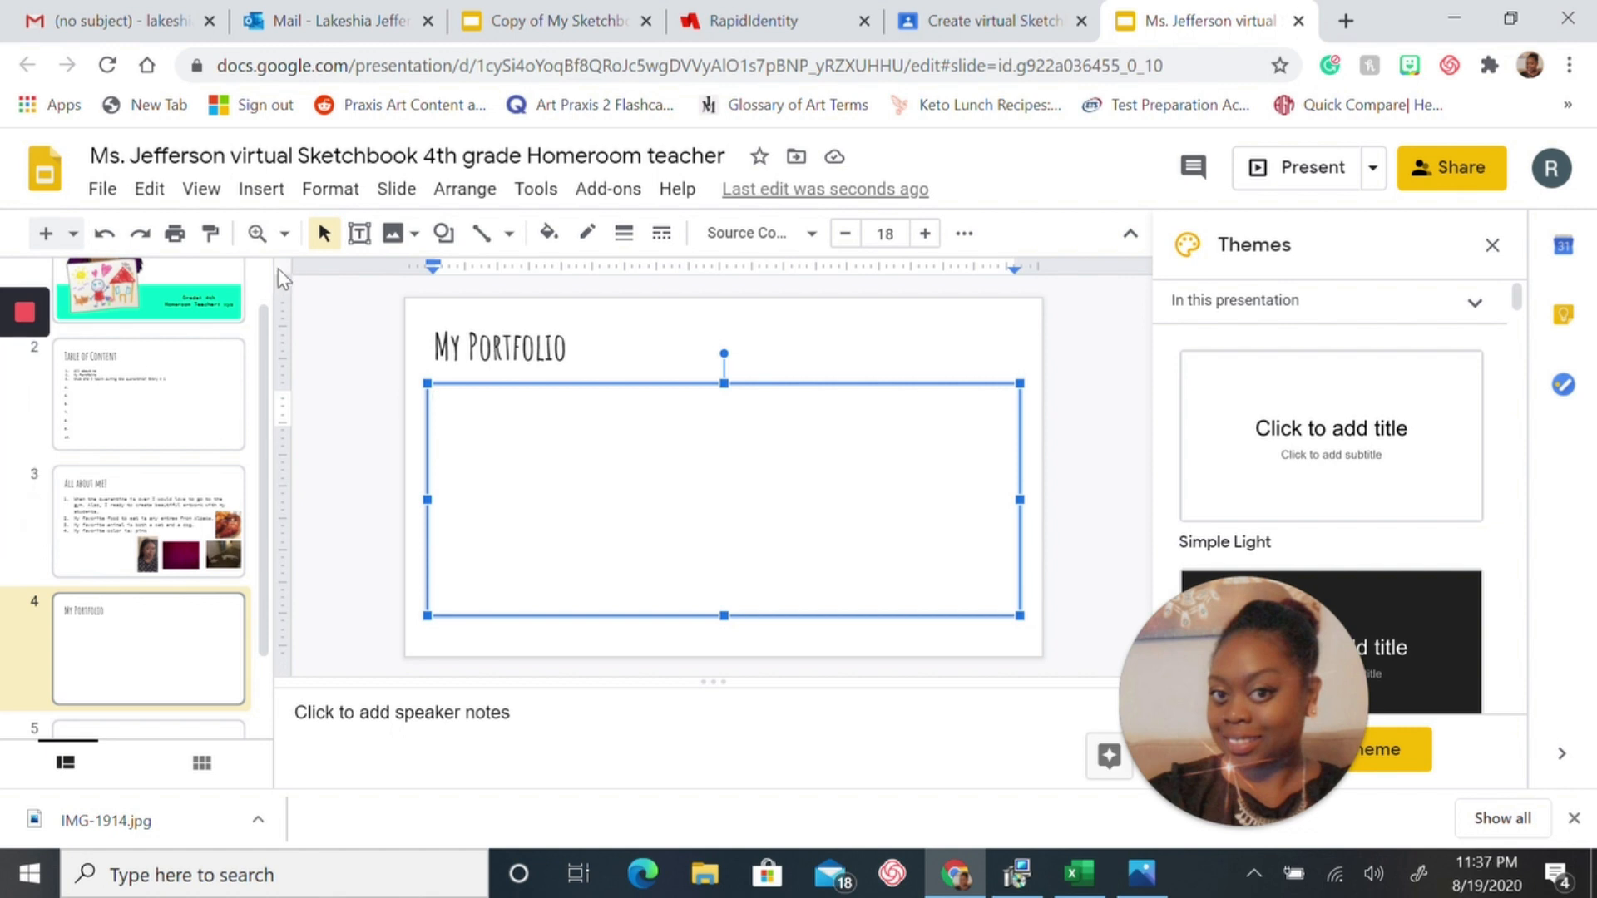
Insert the worksheet images IMG-2663.PNG and IMG-2664.PNG together from the Downloads folder on the My Portfolio slide.
click(259, 190)
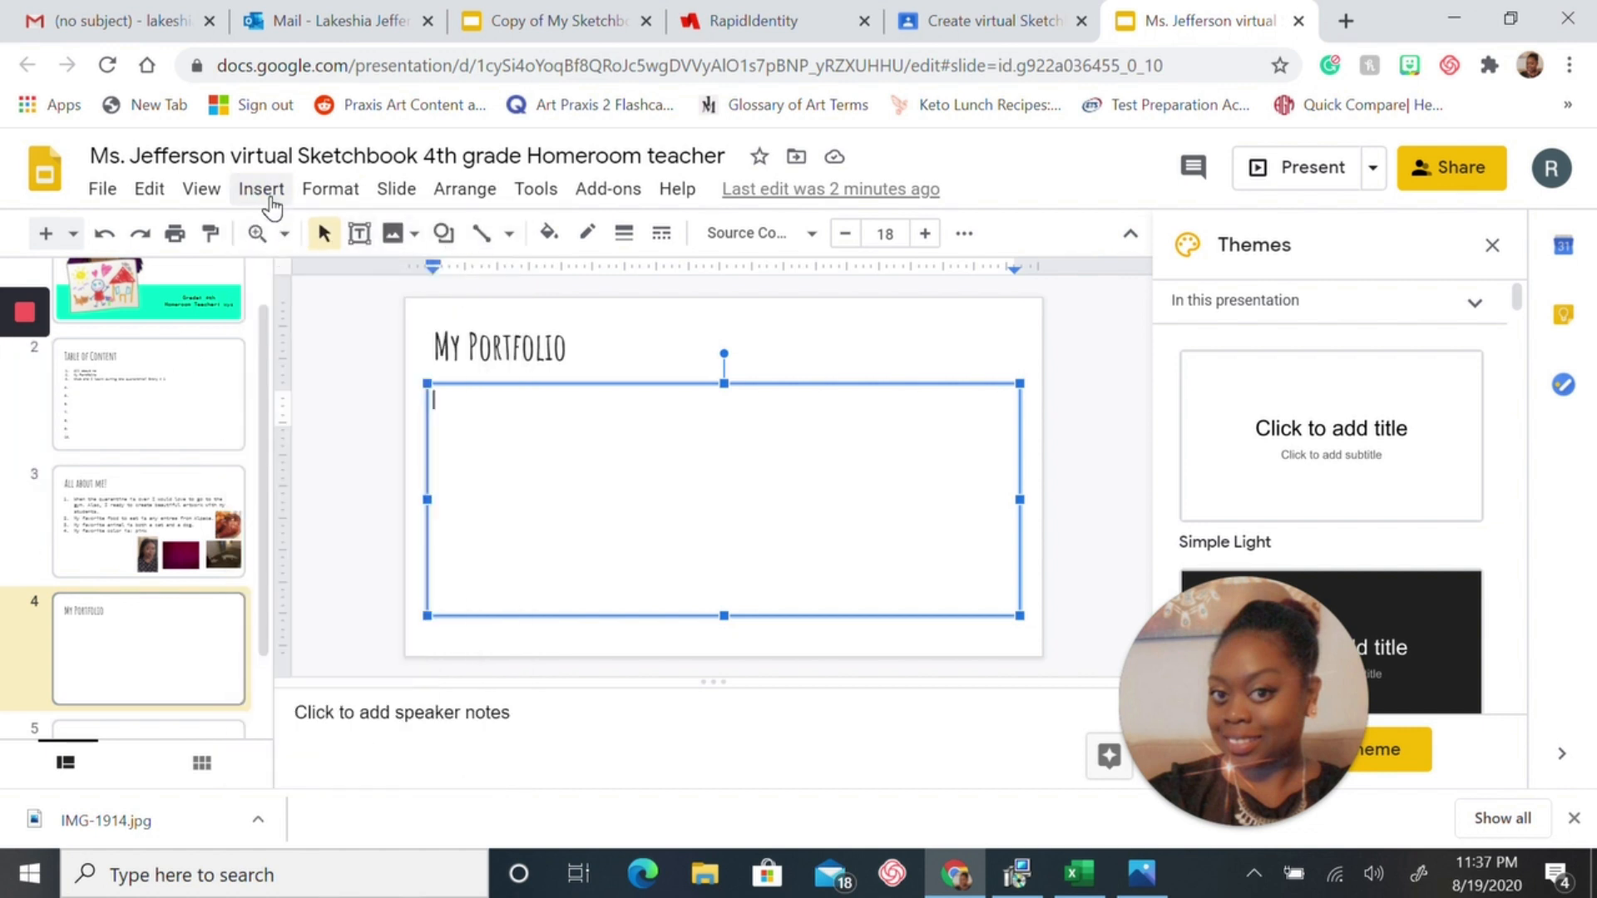
click(267, 193)
mouse_move(285, 240)
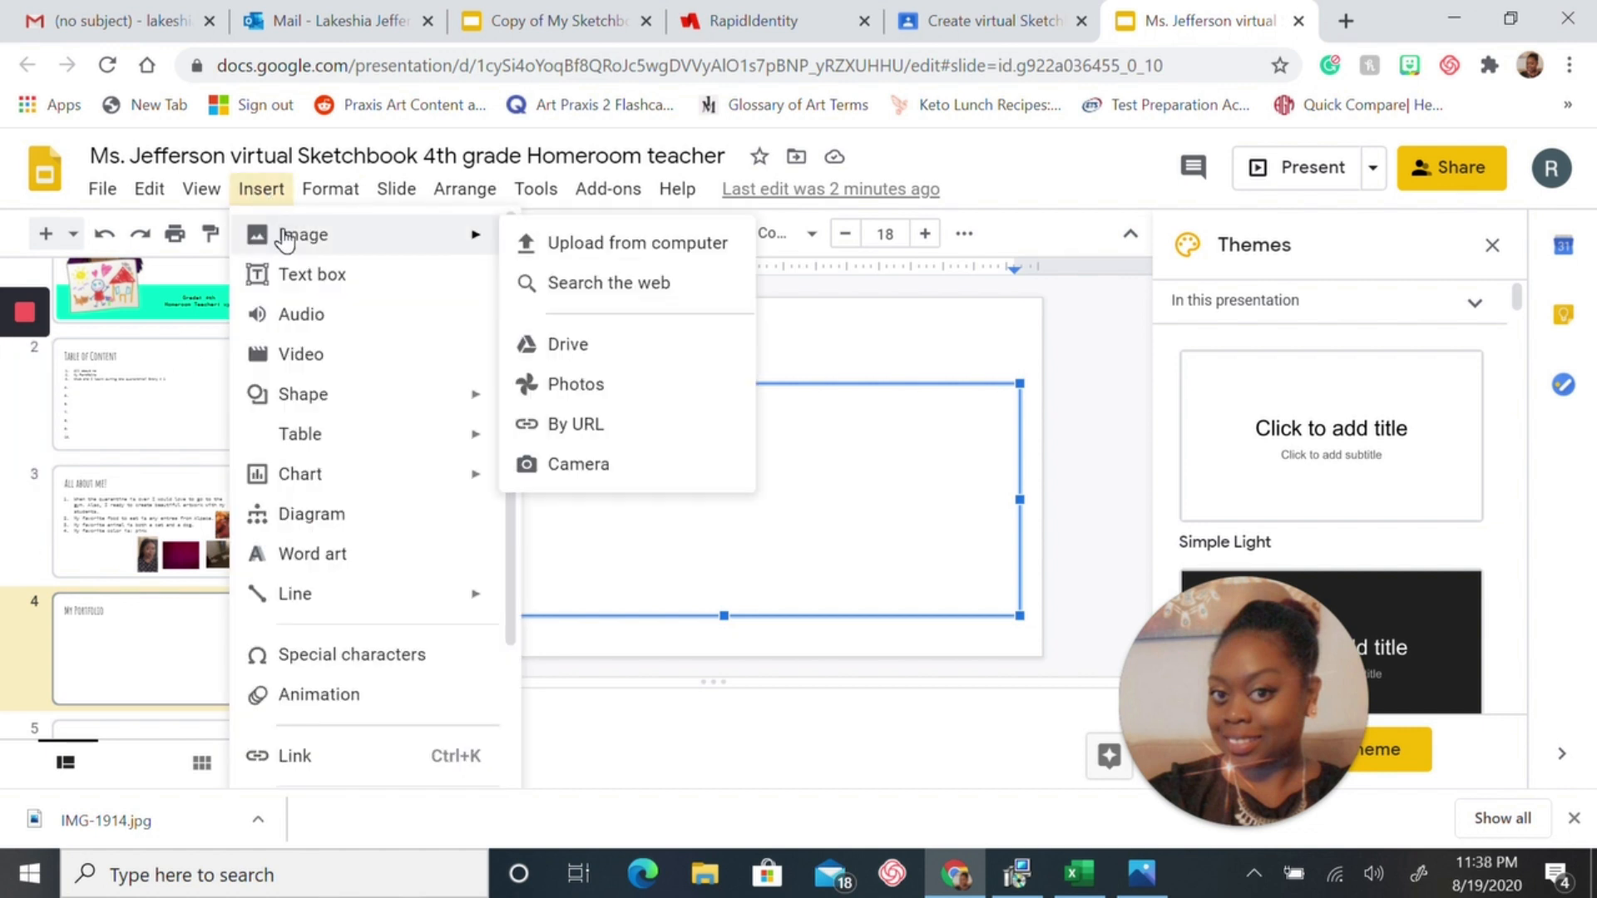
click(607, 262)
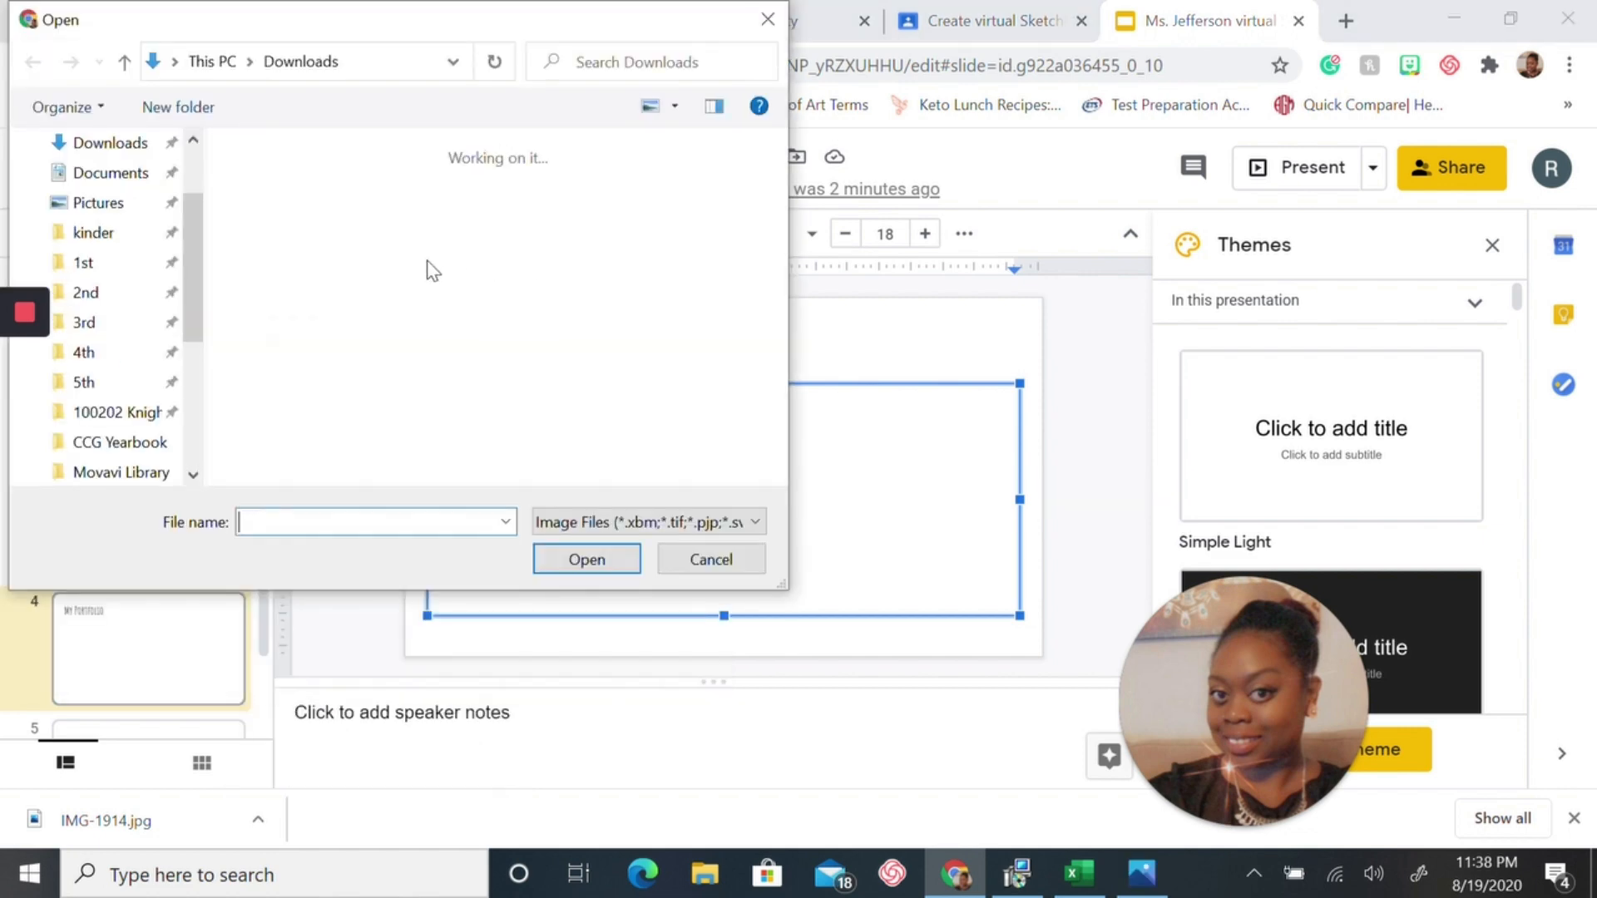
scroll(449, 325, down, 8)
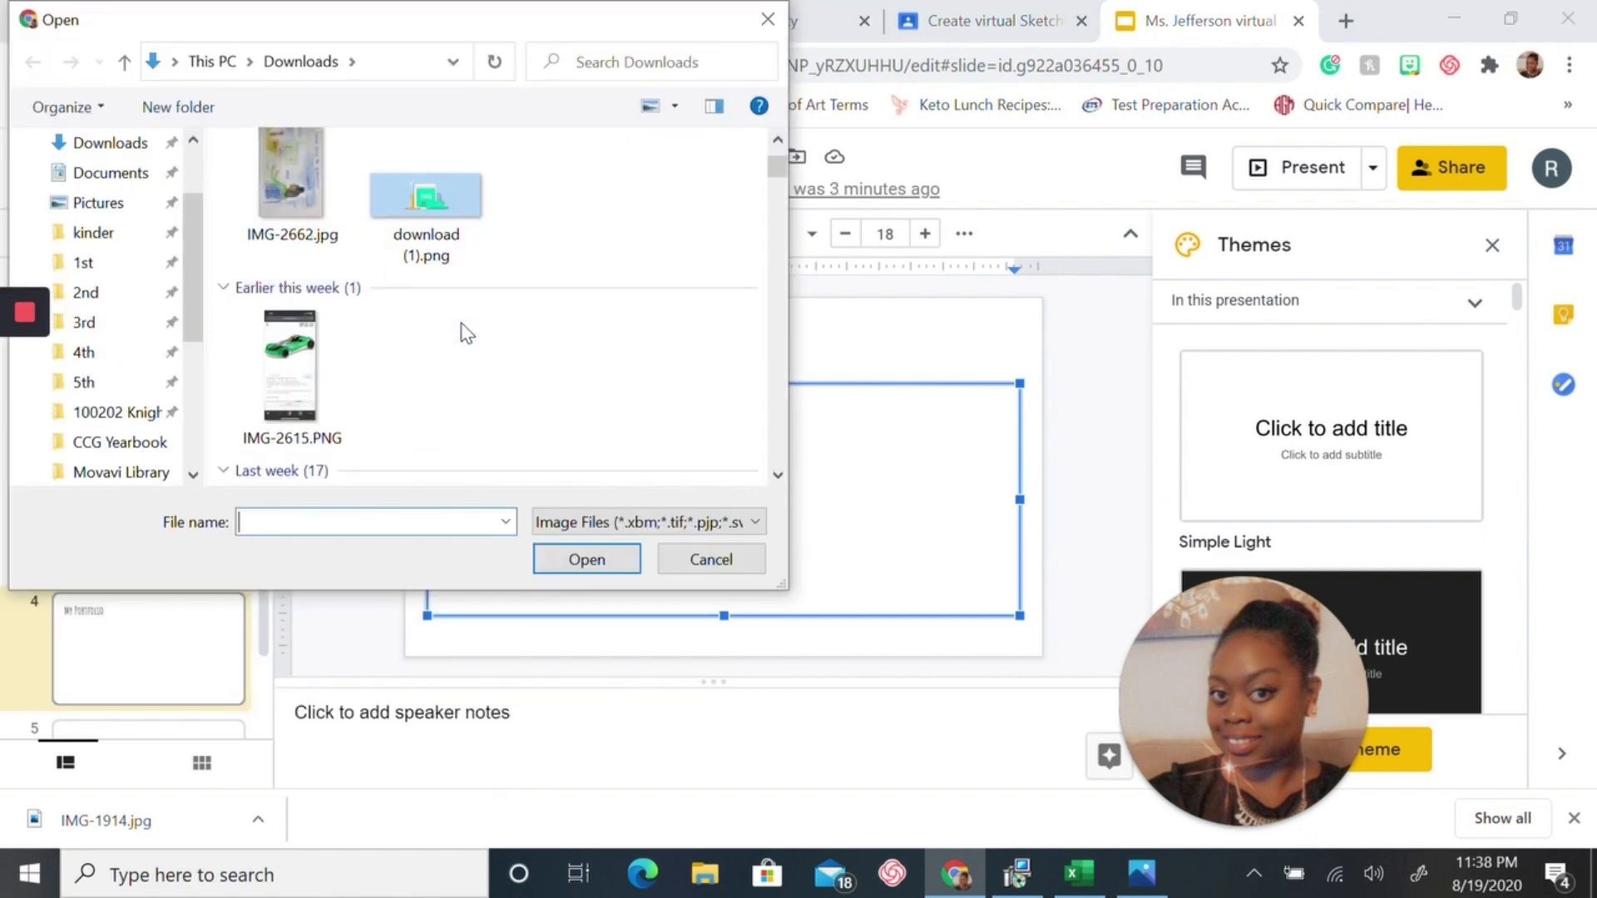
scroll(461, 322, down, 6)
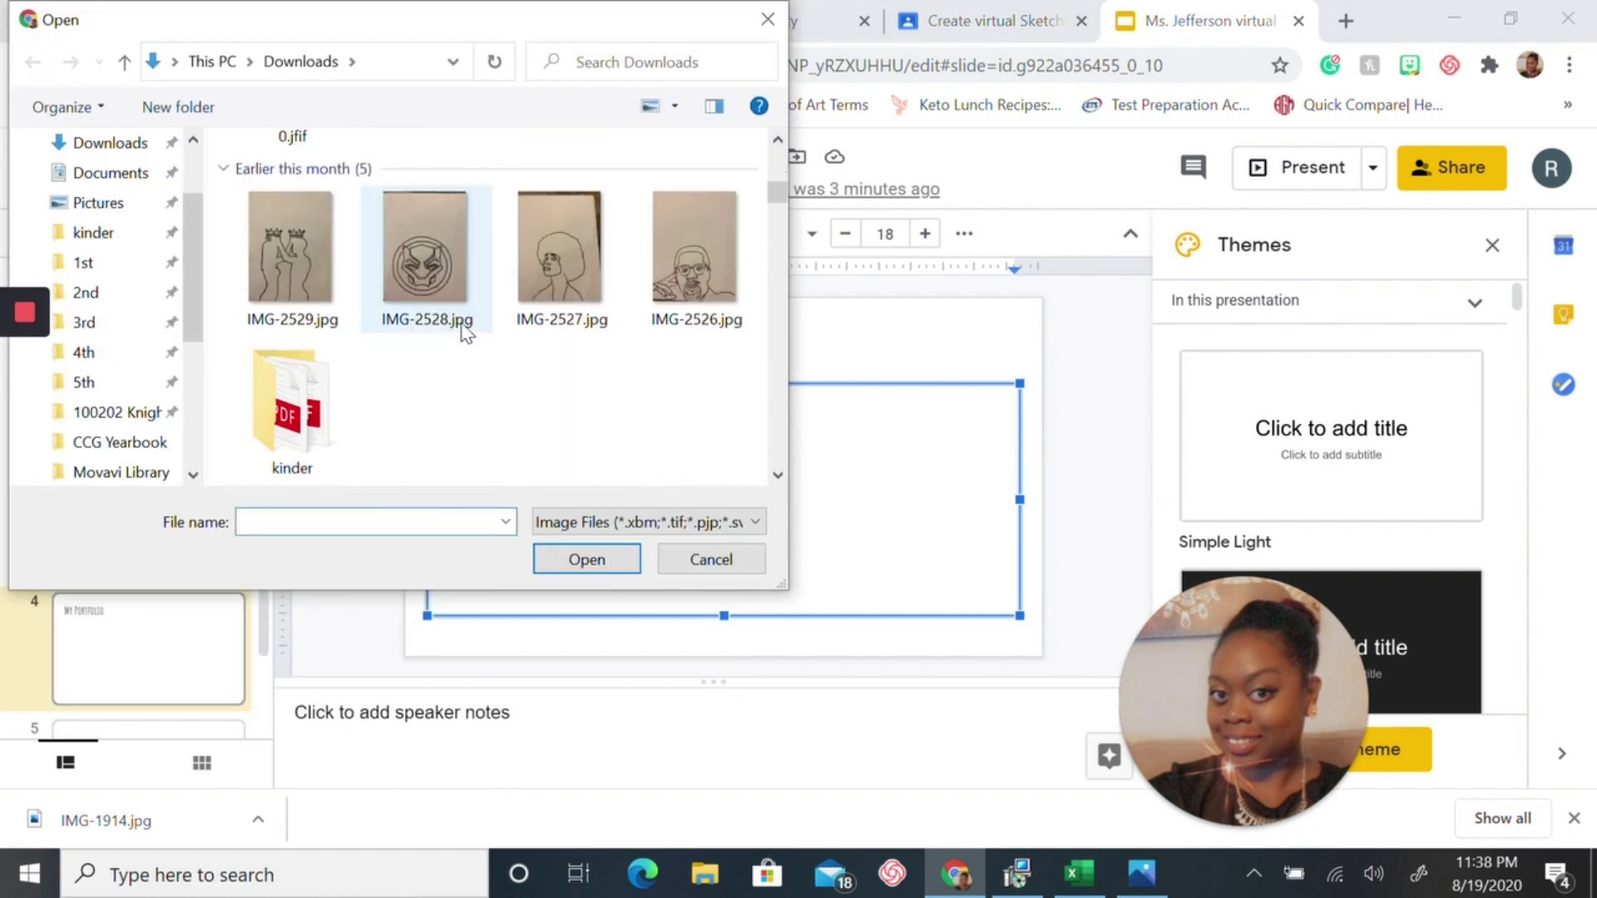
click(308, 389)
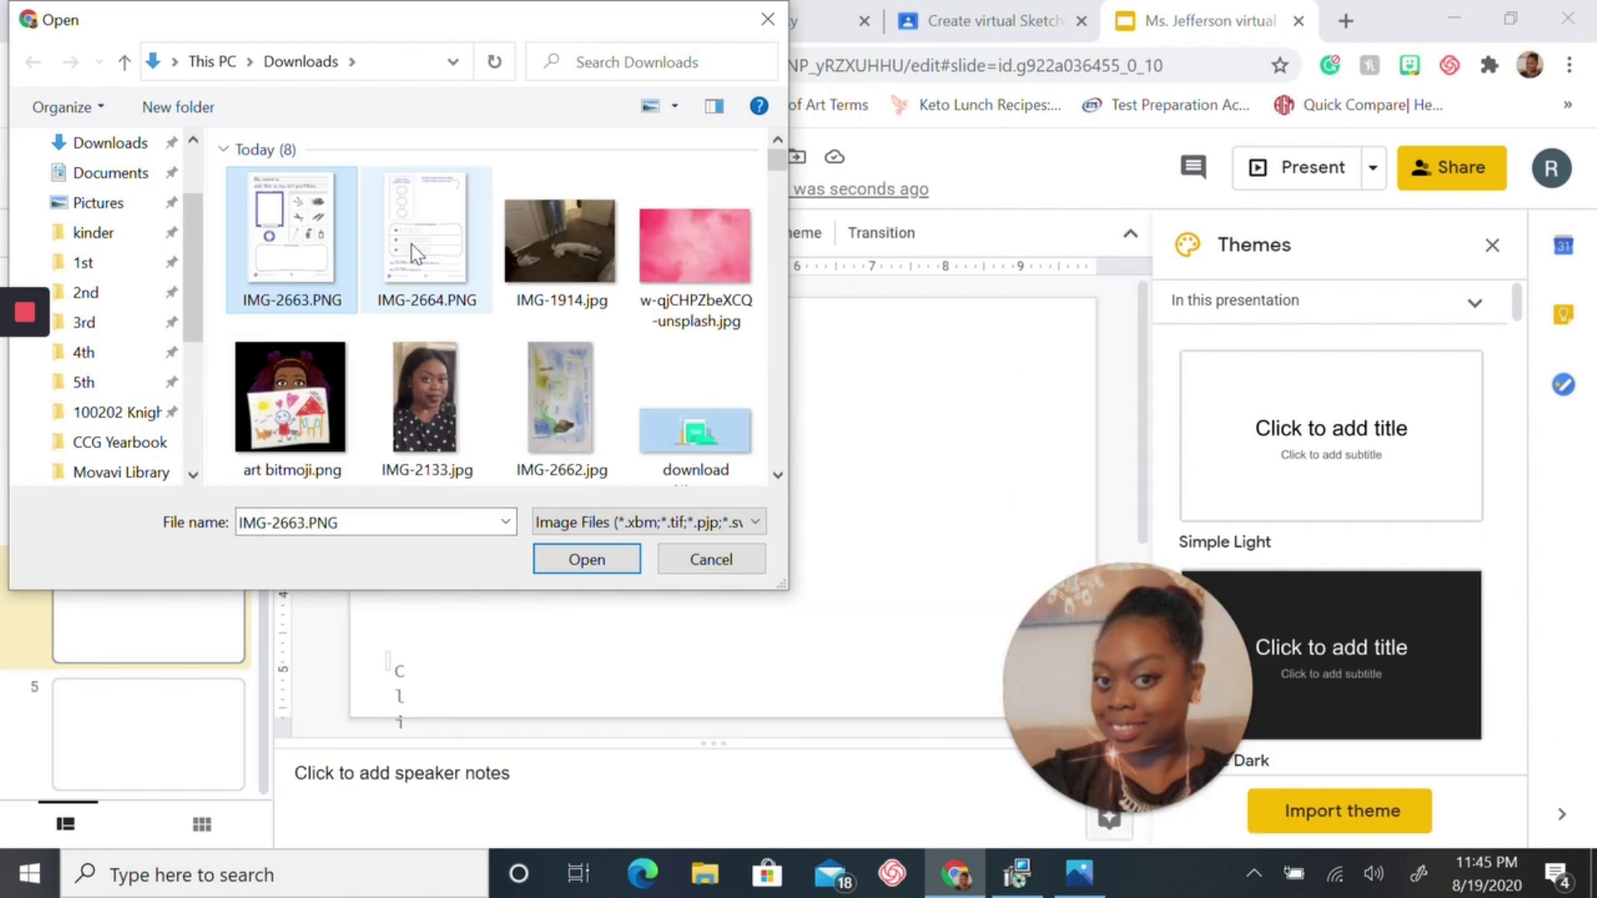
ctrl+click(421, 244)
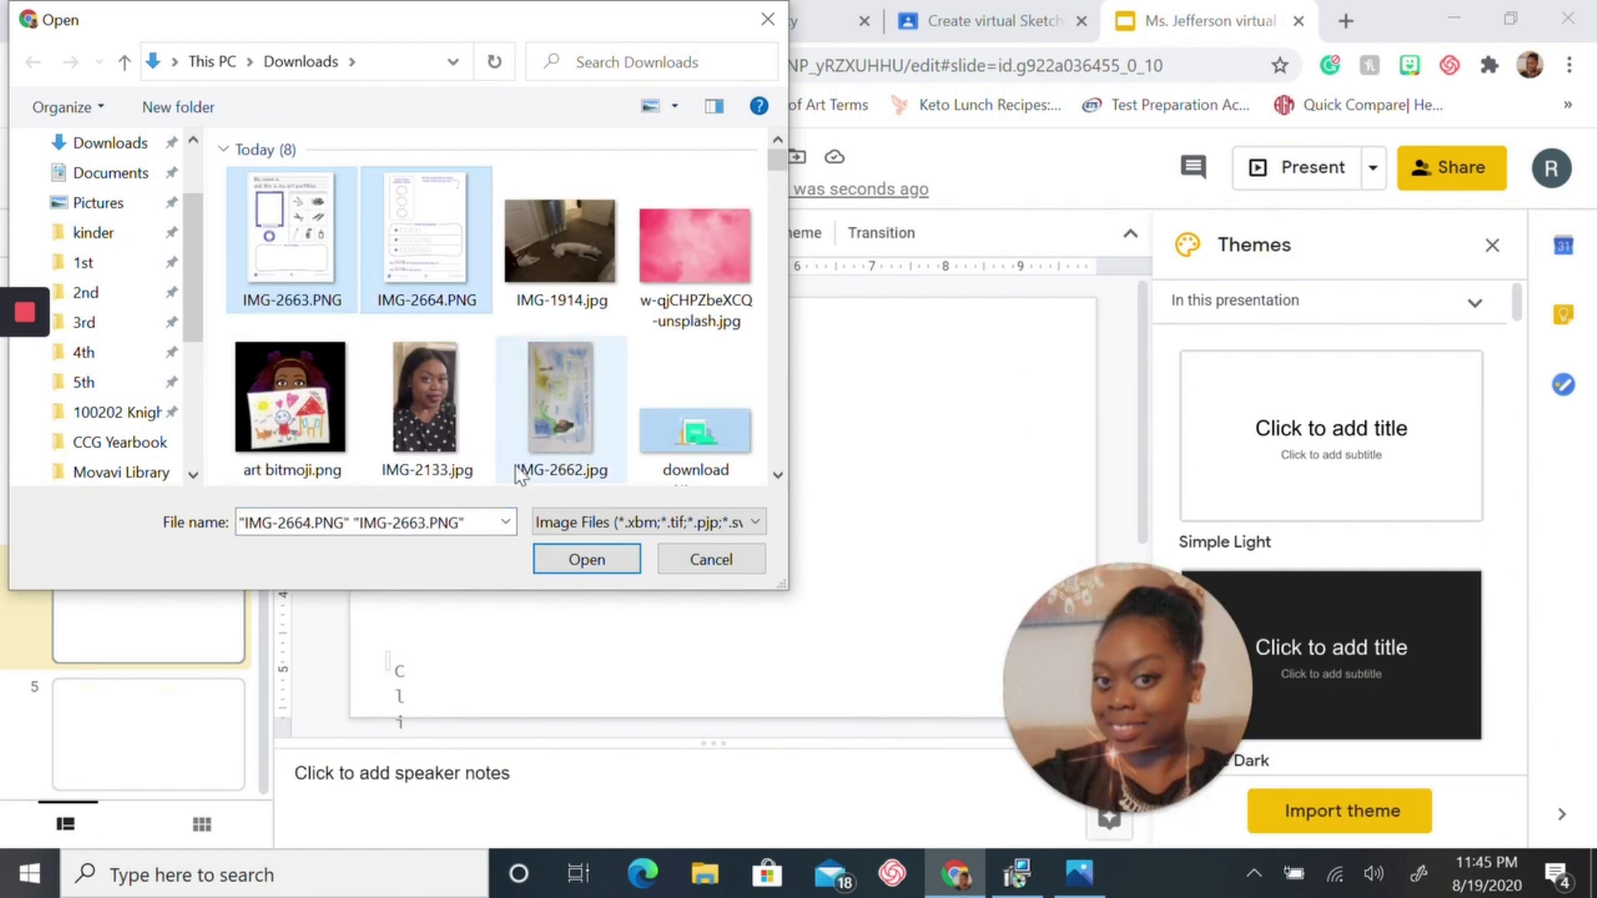
click(545, 561)
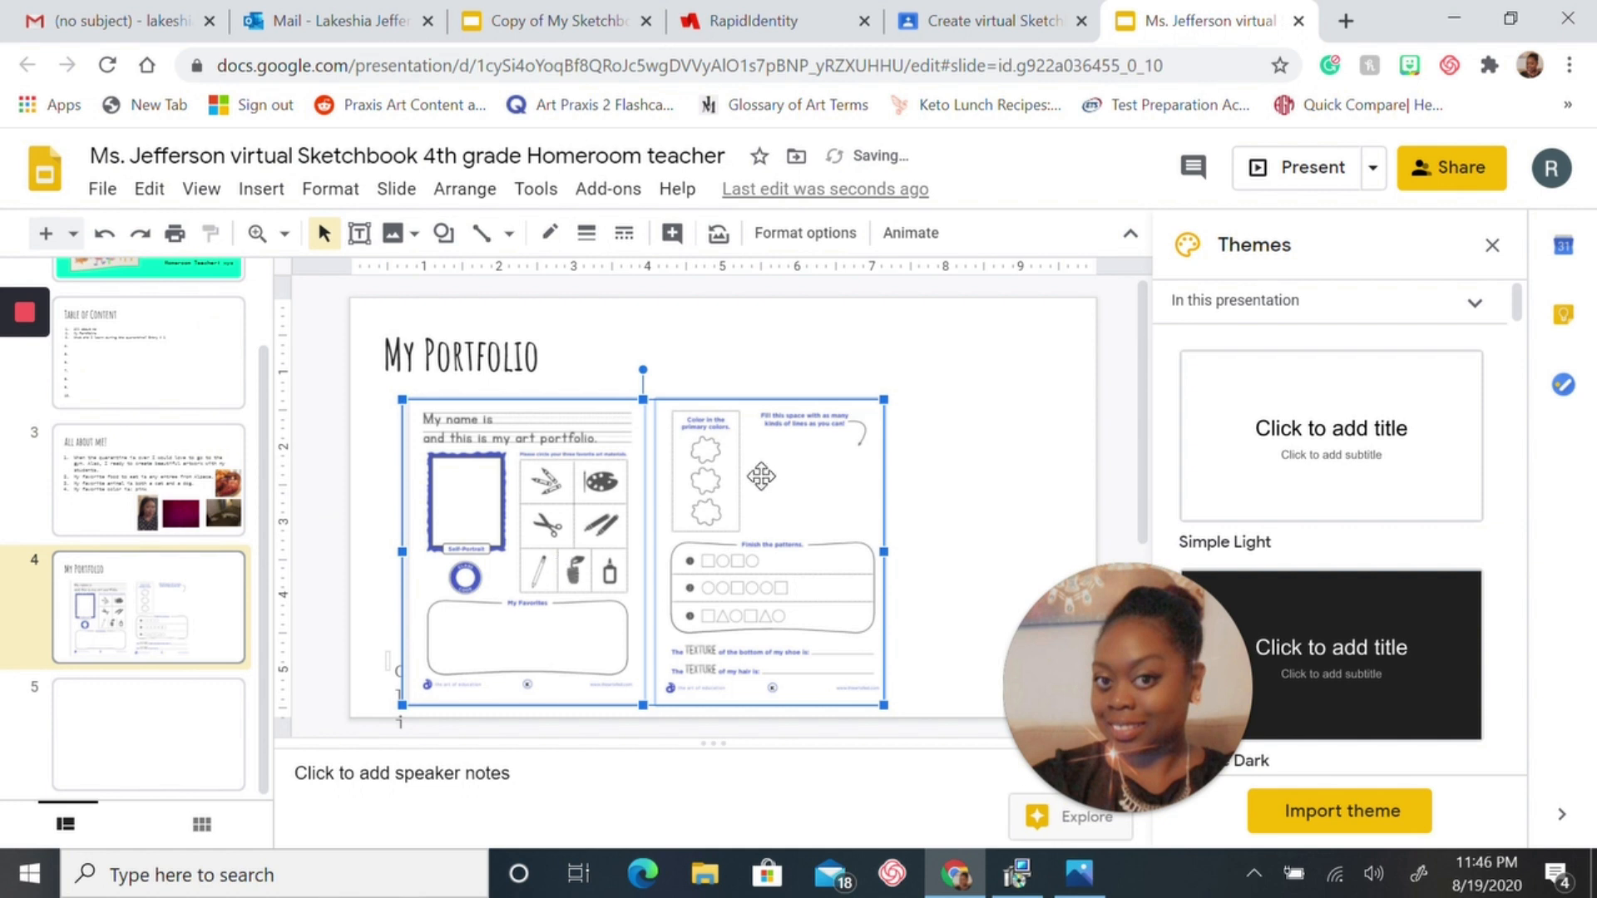
Move the two worksheet images together on the My Portfolio slide so they sit centered below the title.
drag(756, 480, 820, 497)
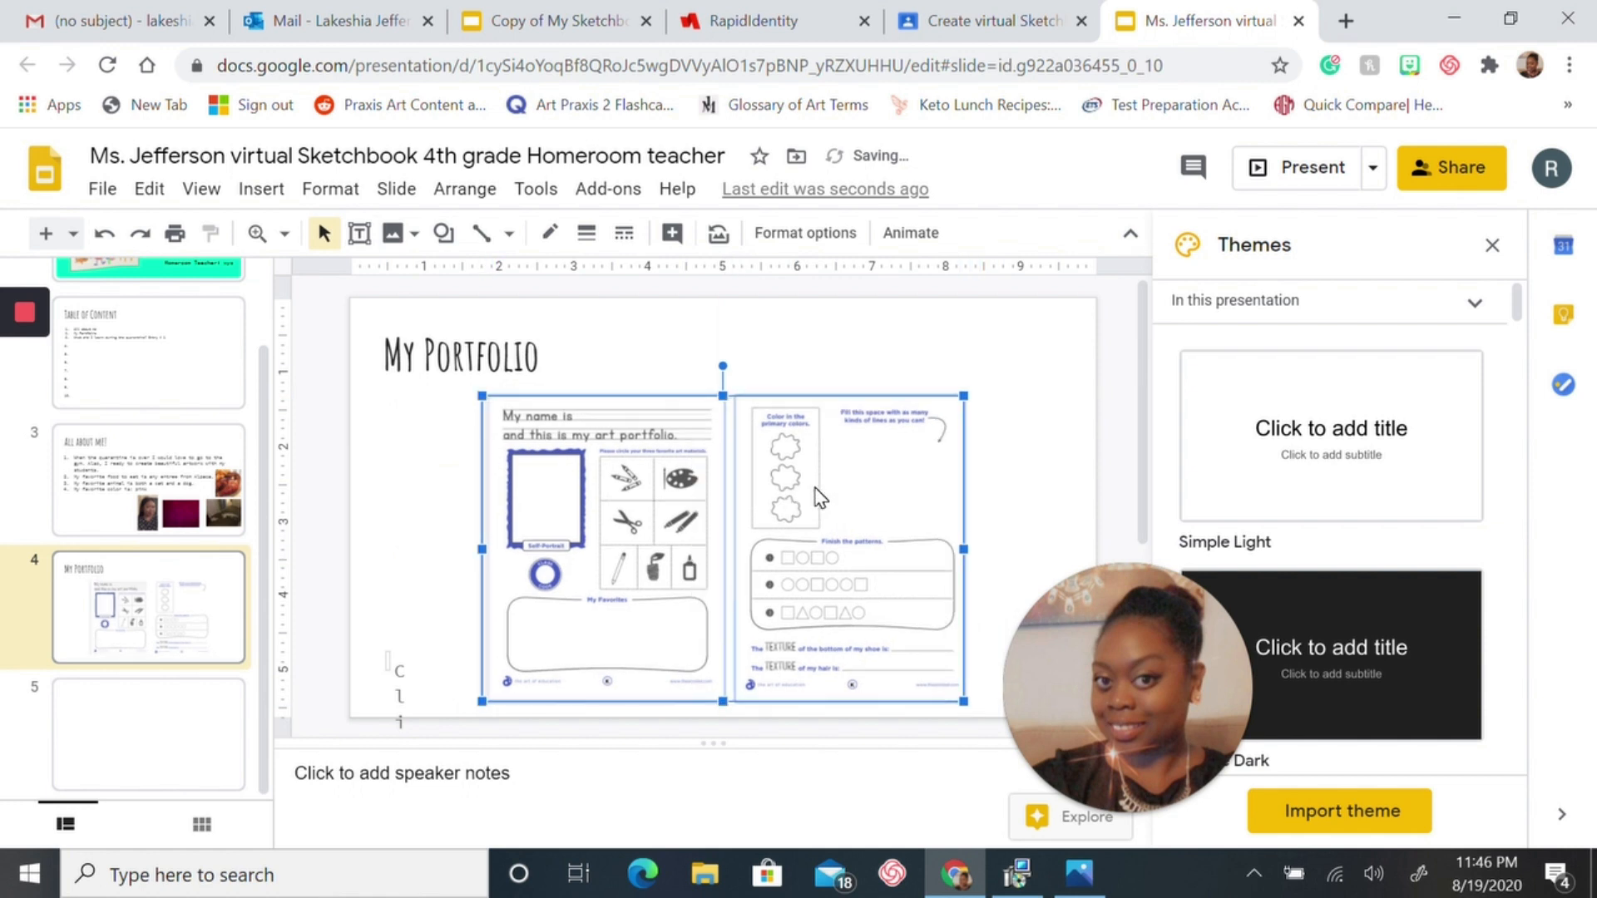
click(992, 357)
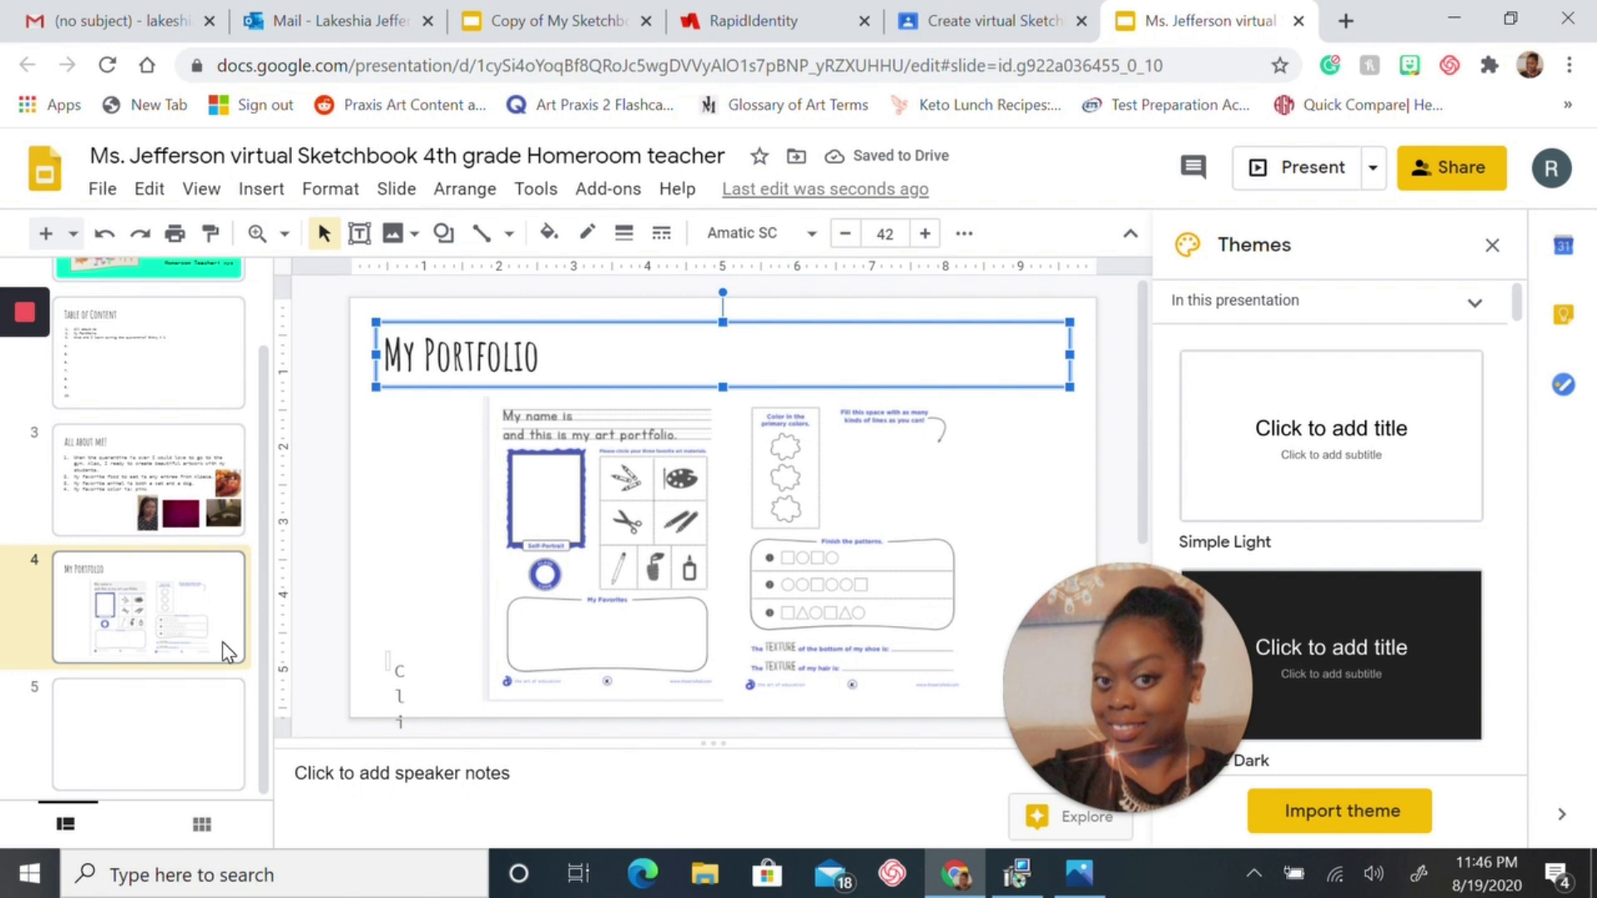
Title slide 5 "Entry #1: What did I learn during the quarantine?".
click(184, 756)
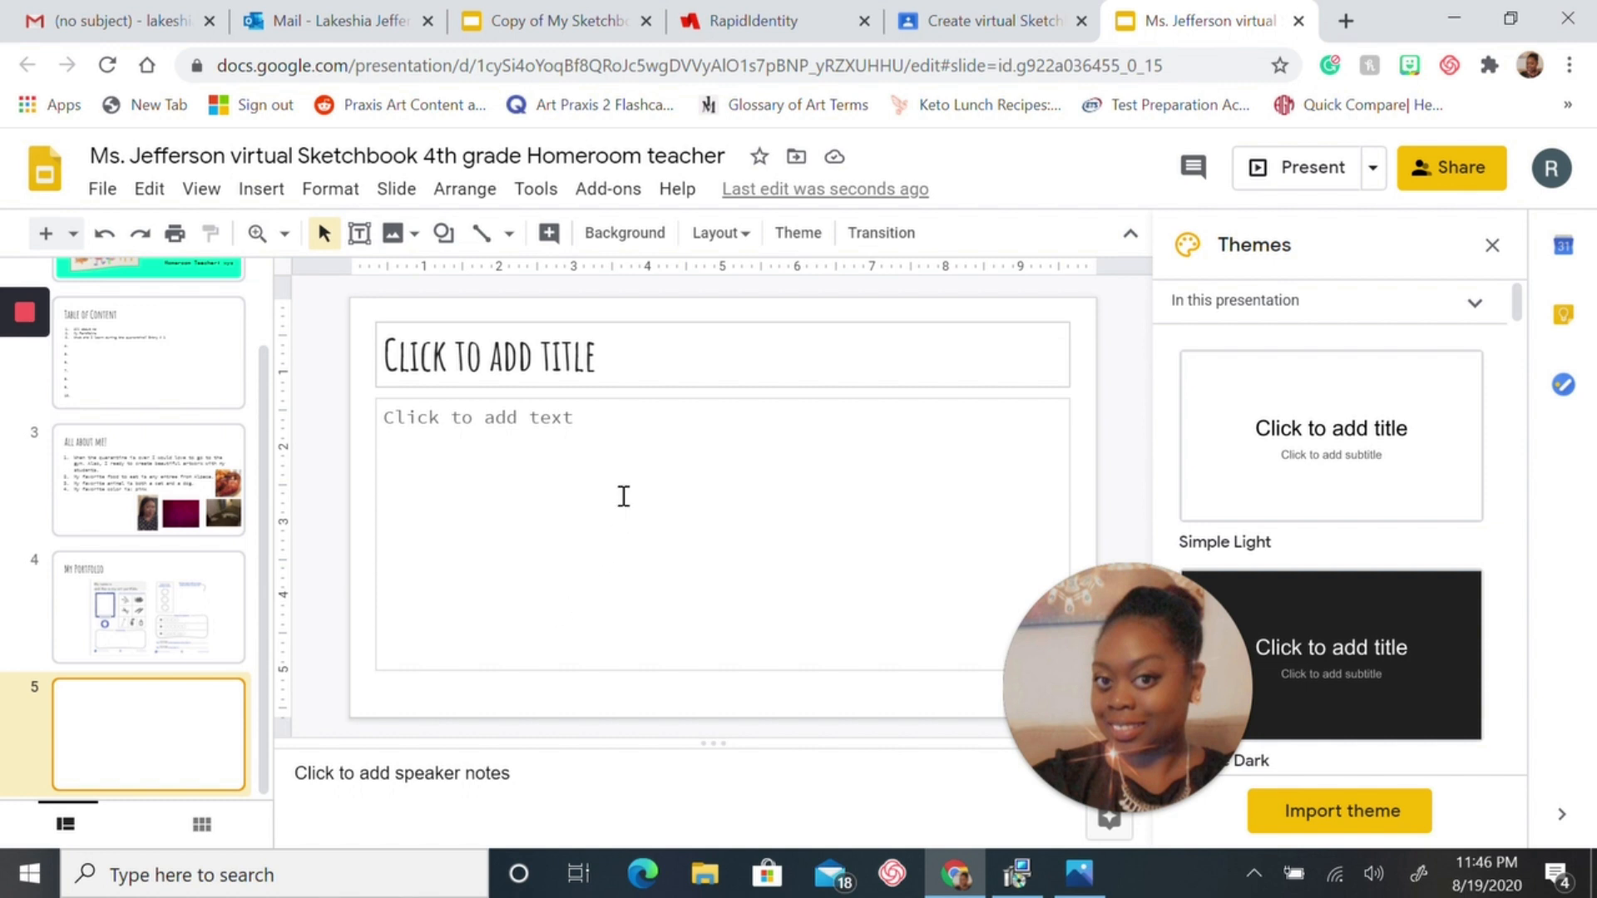
click(669, 362)
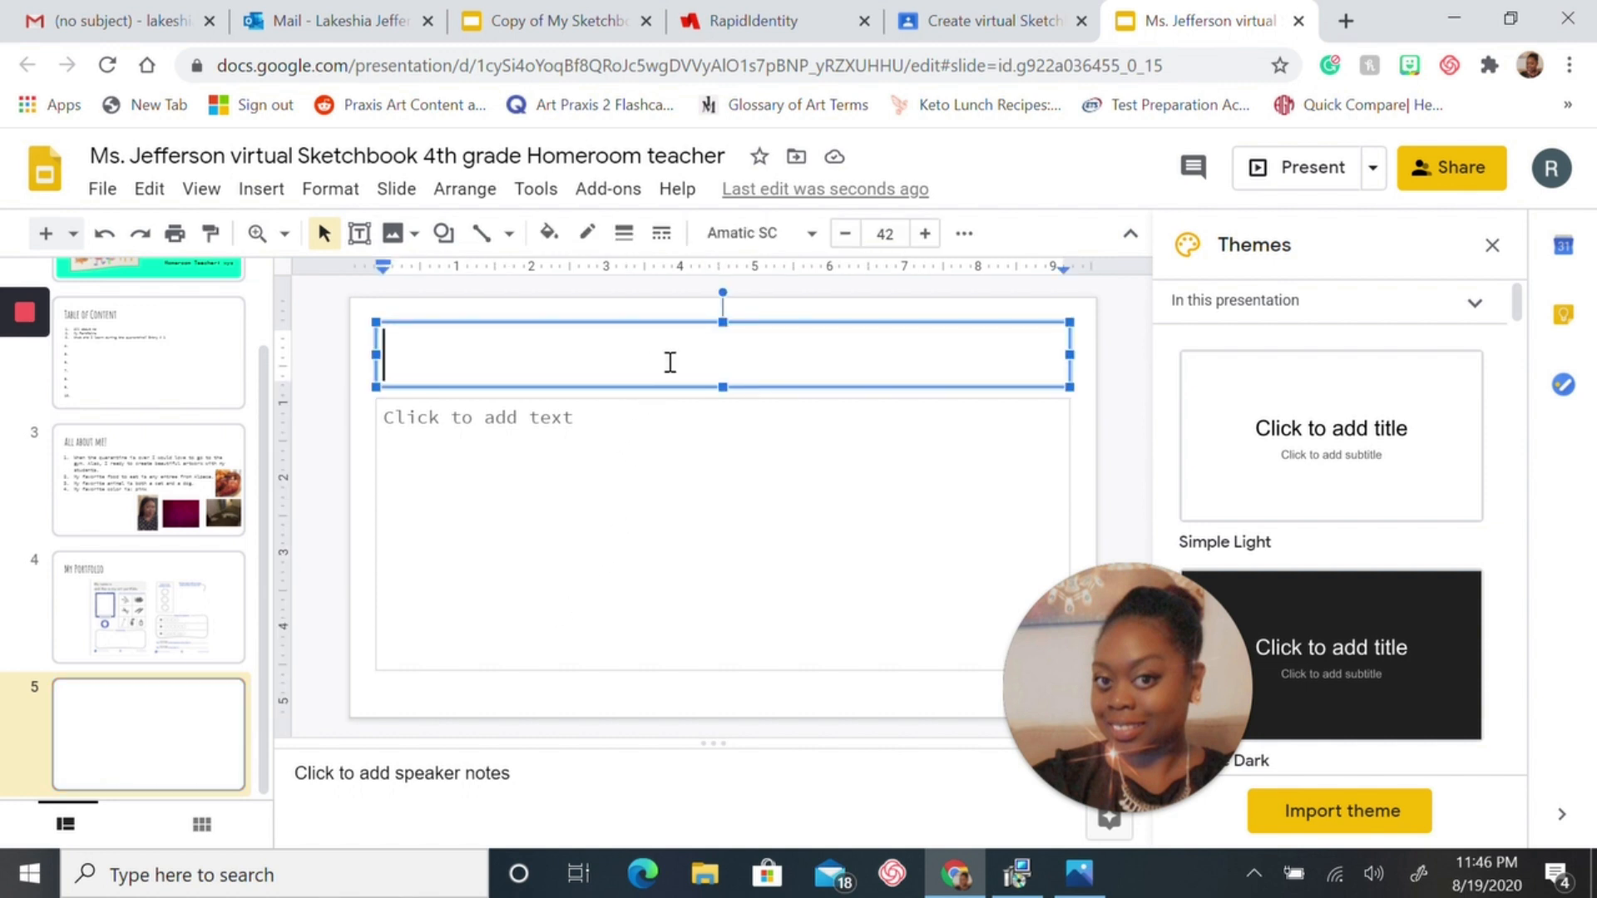
text(Entry)
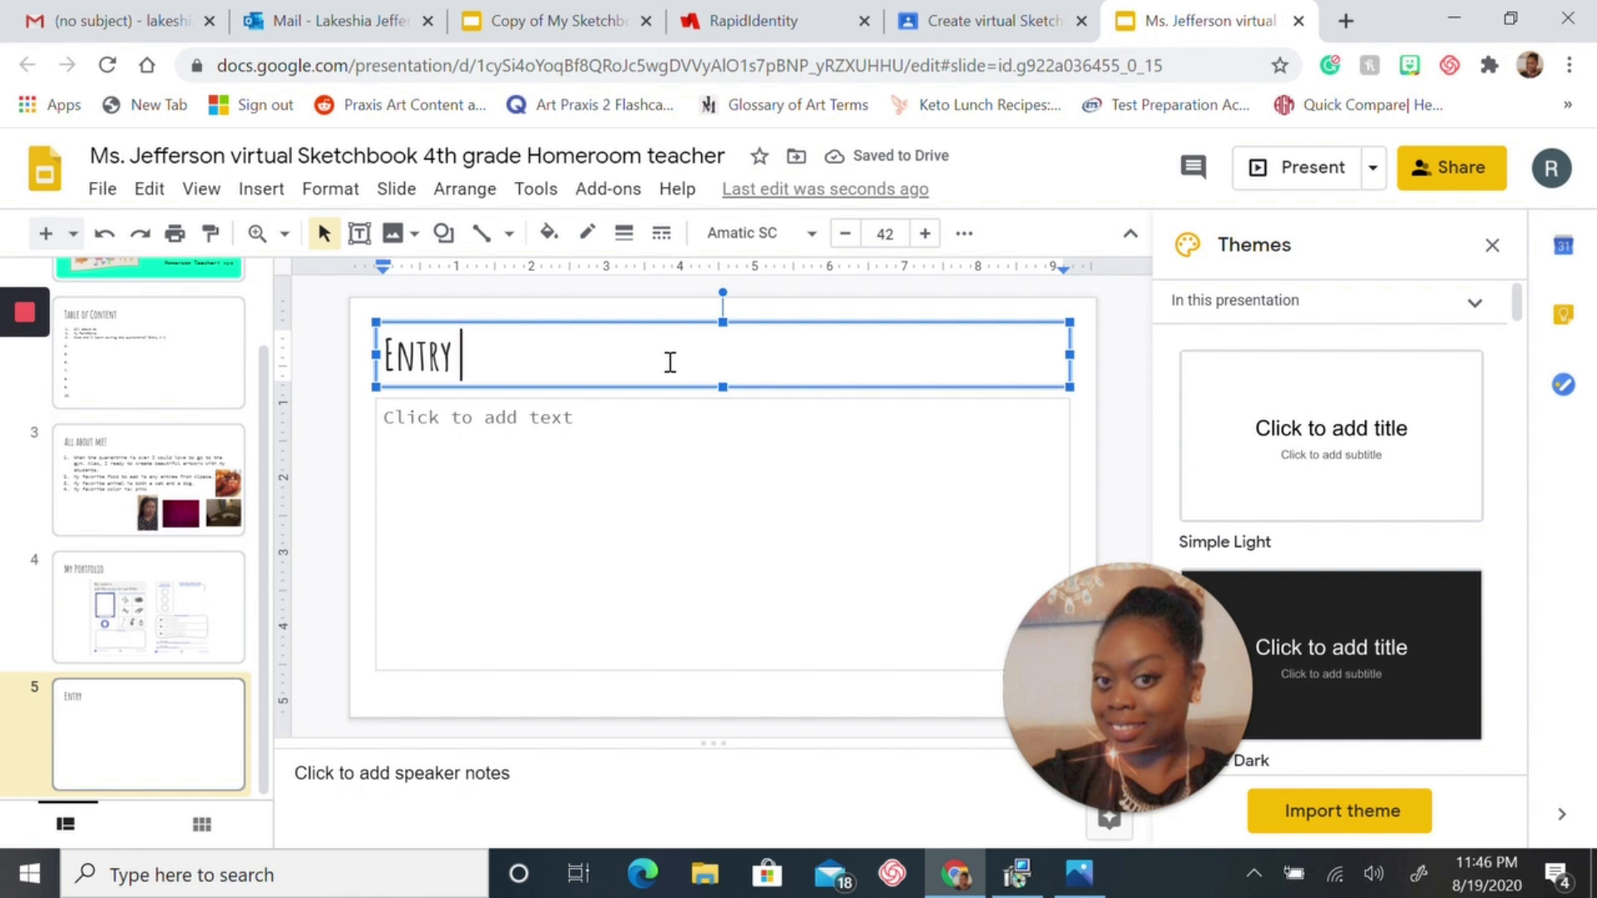
text( #1: )
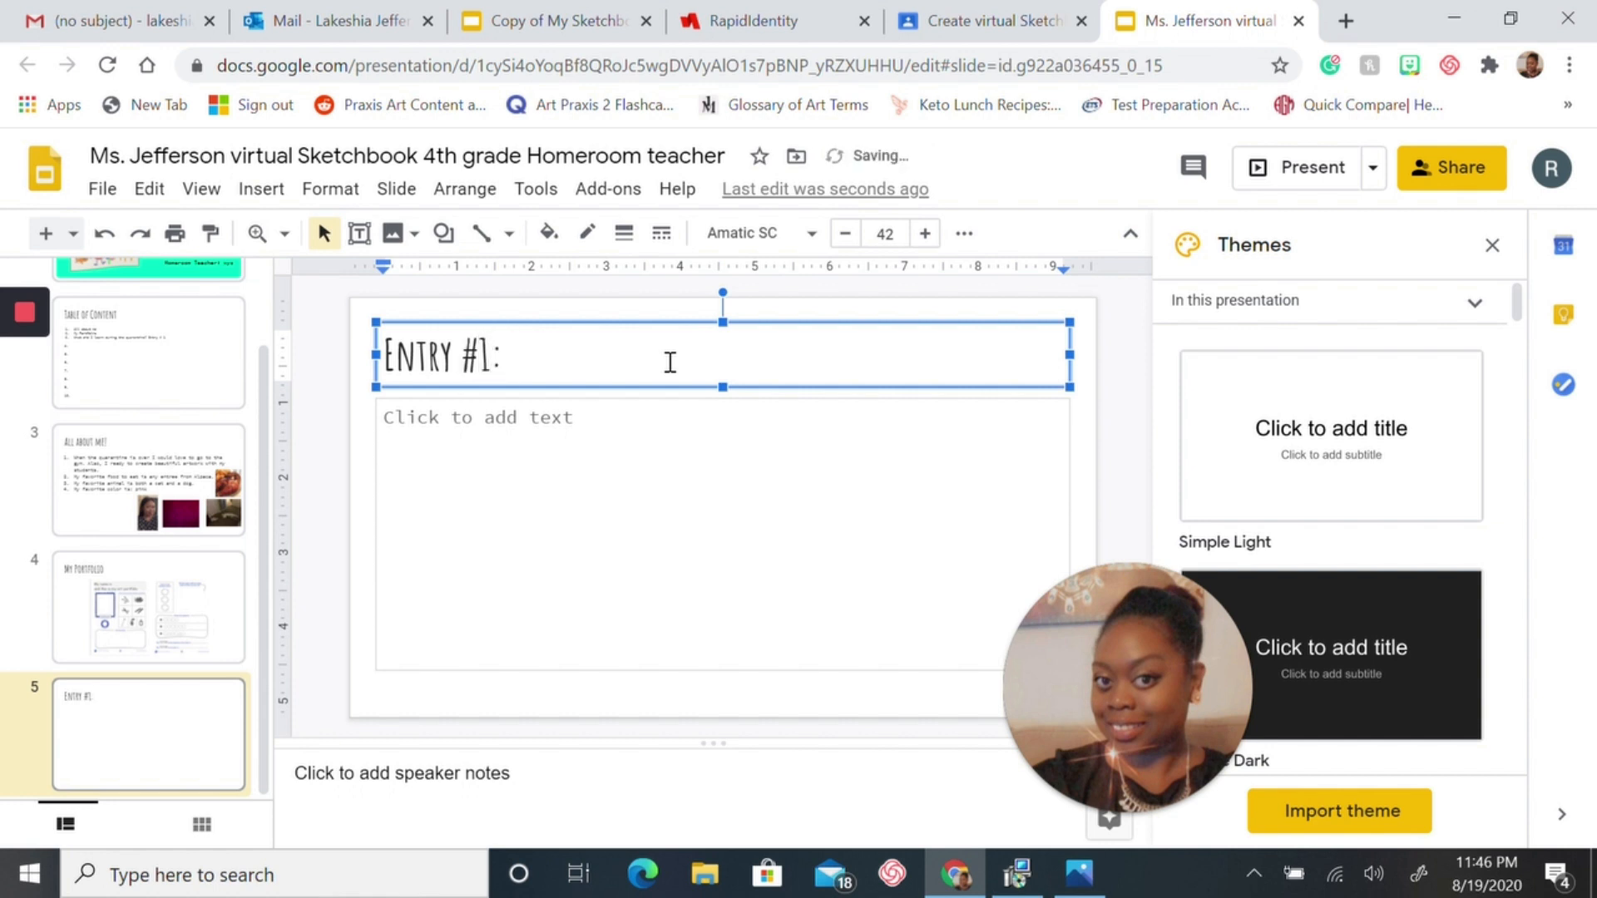
text(WHAT D)
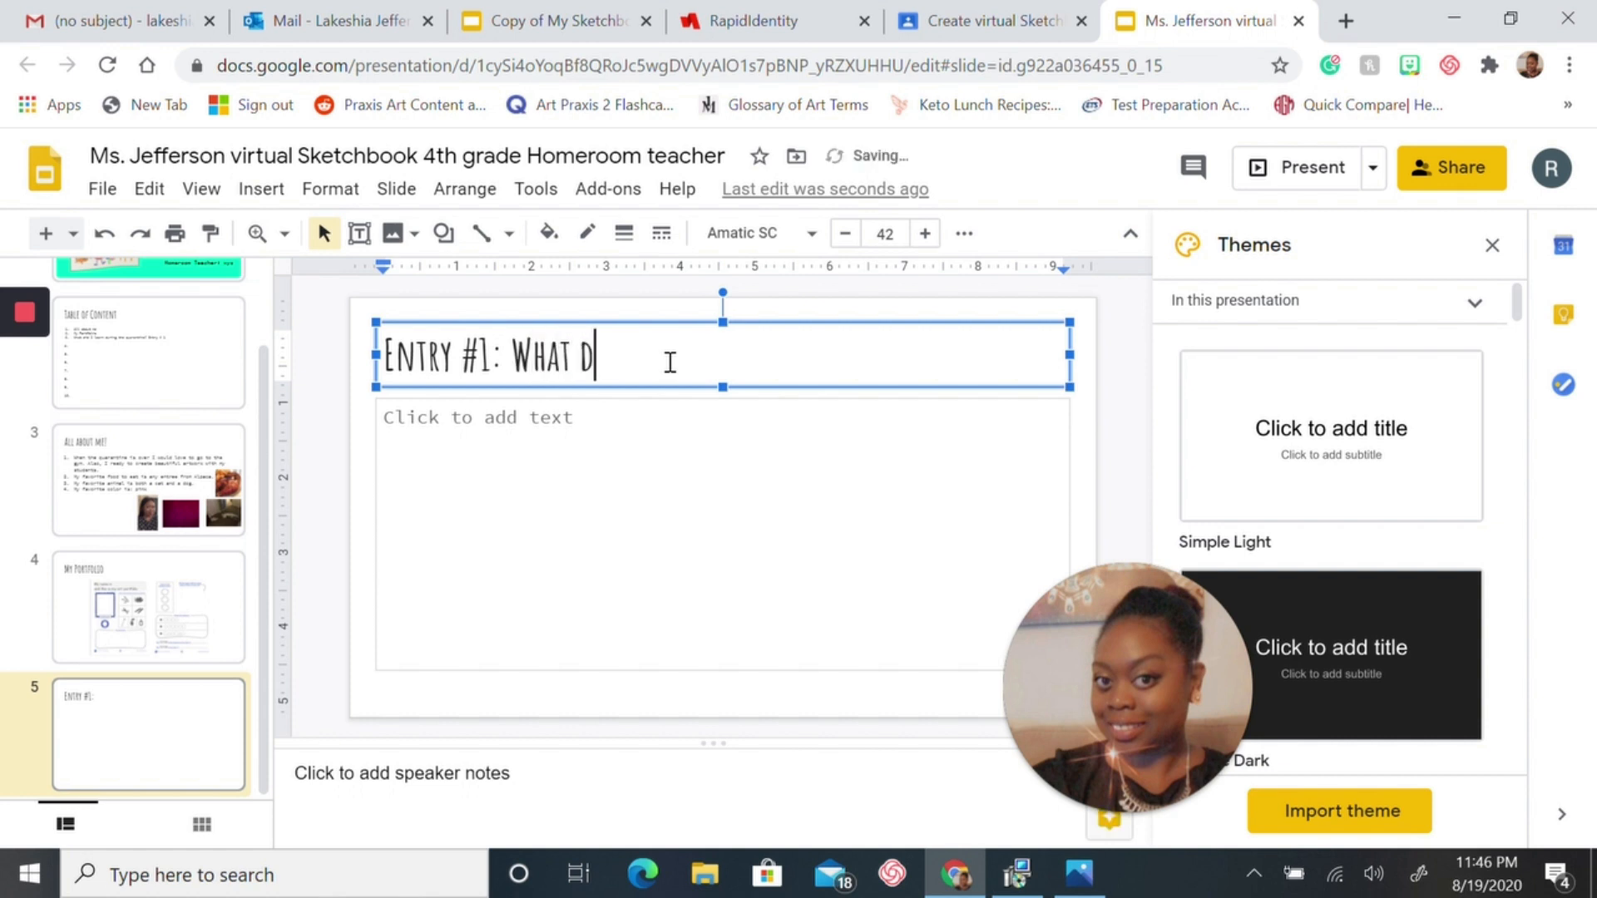
text(ID I L)
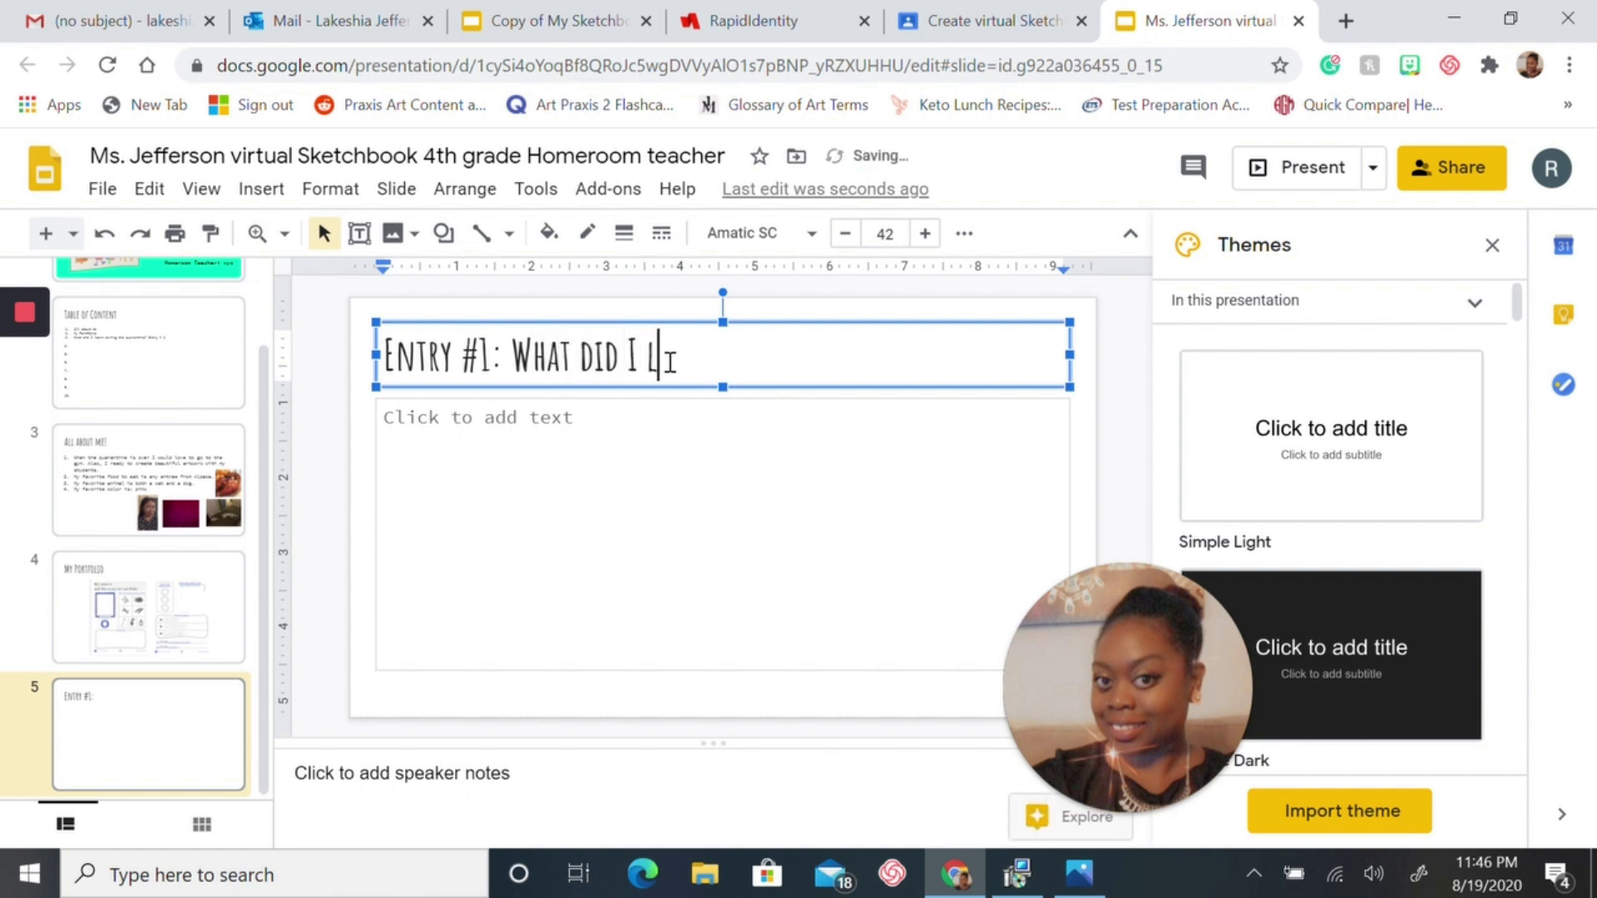
text(EARN DURING)
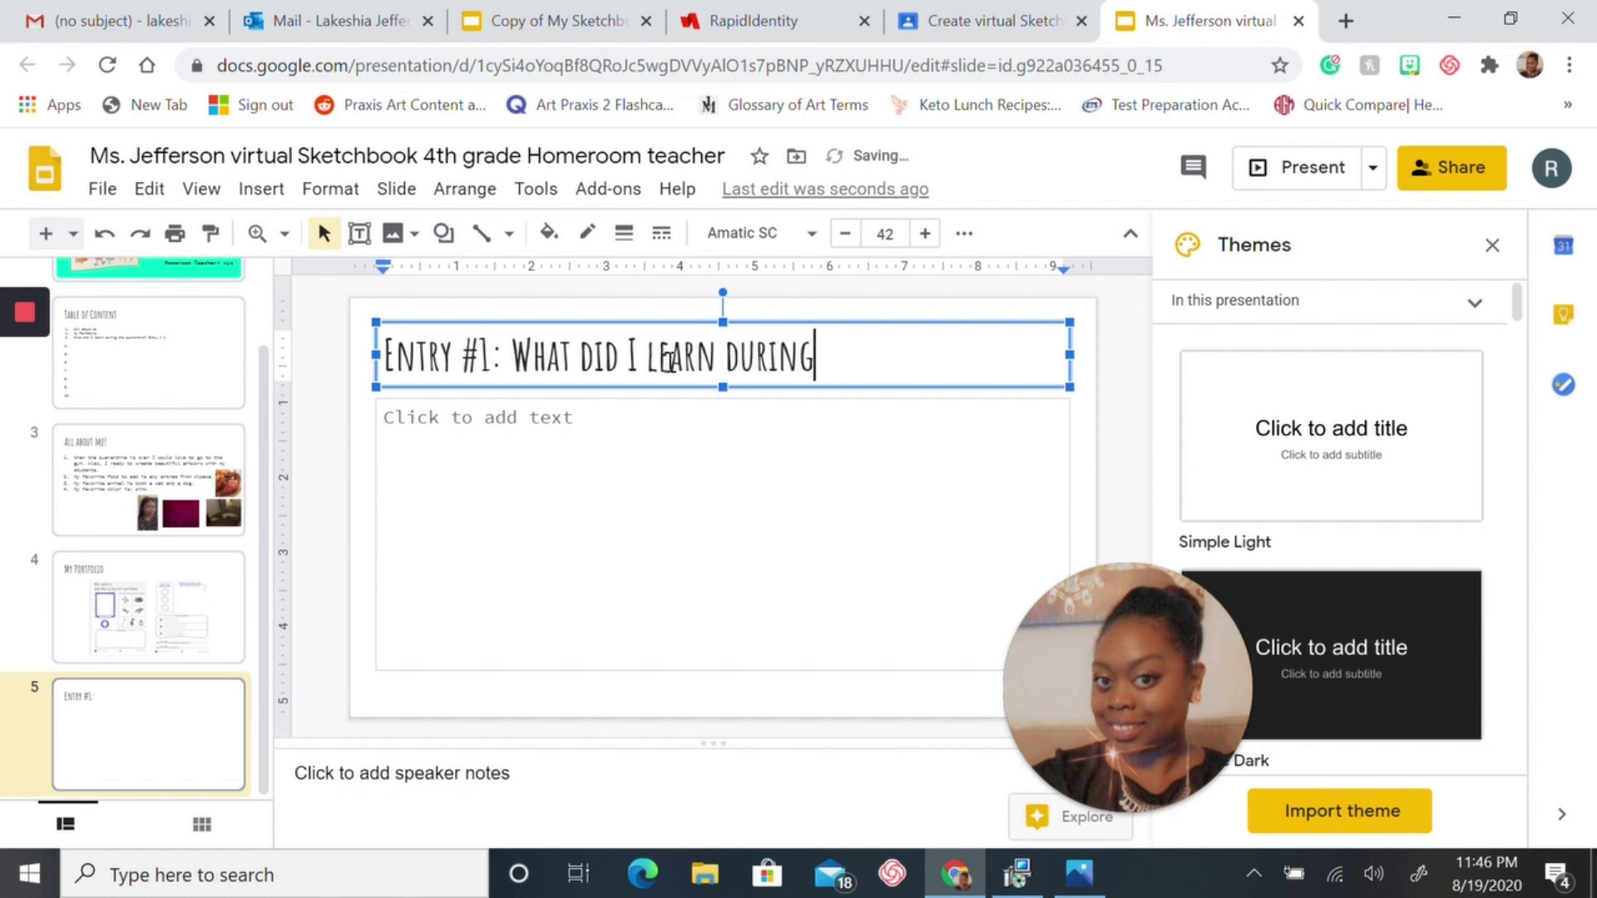
text( THE QUARANTINE?)
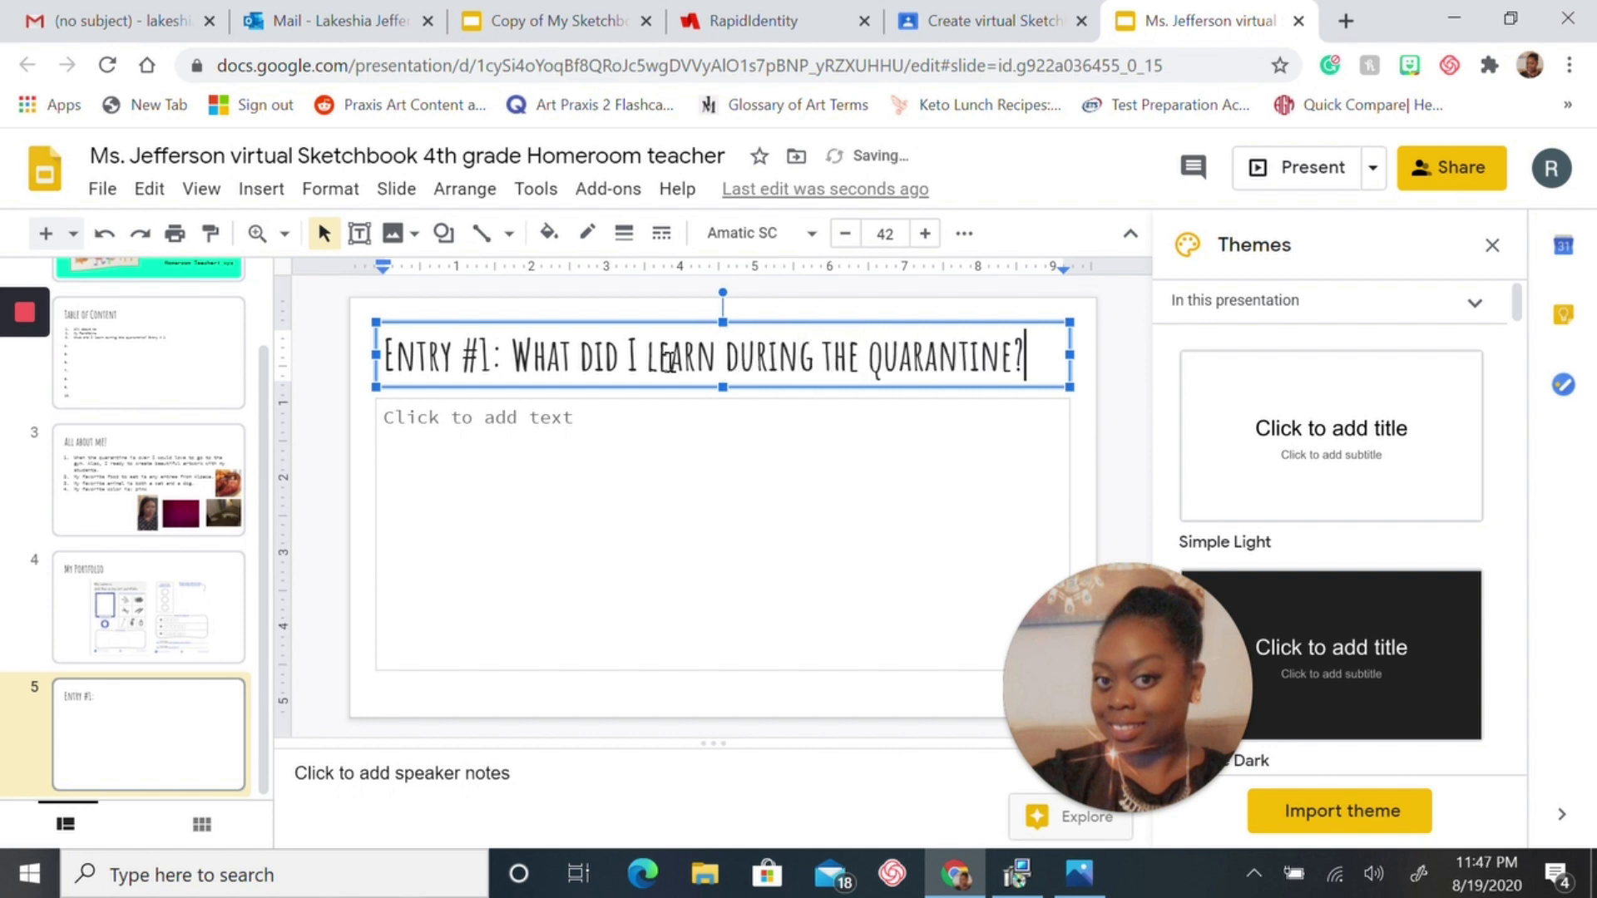